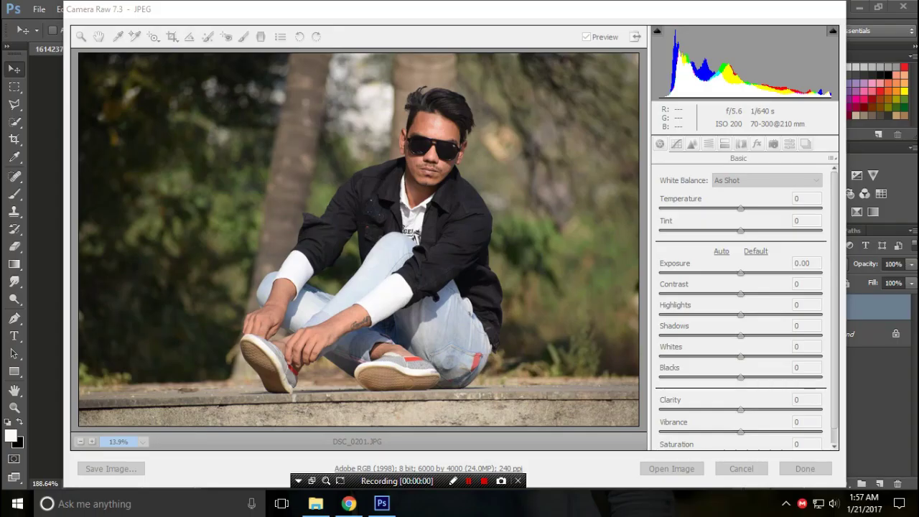
# In Camera Raw Basic, set Highlights and Whites to -100, Shadows +56, Clarity and Vibrance +63
pyautogui.write('-100')
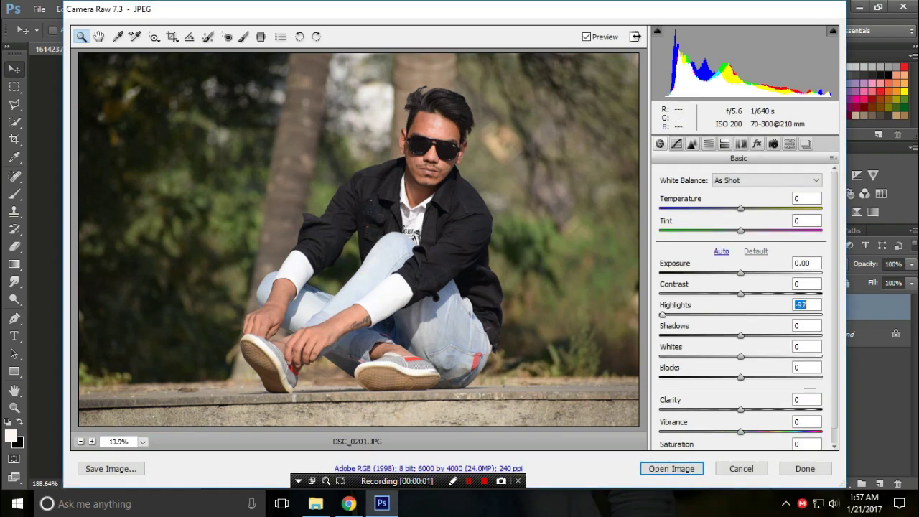
pyautogui.press('Tab')
pyautogui.press('Tab')
pyautogui.write('-100')
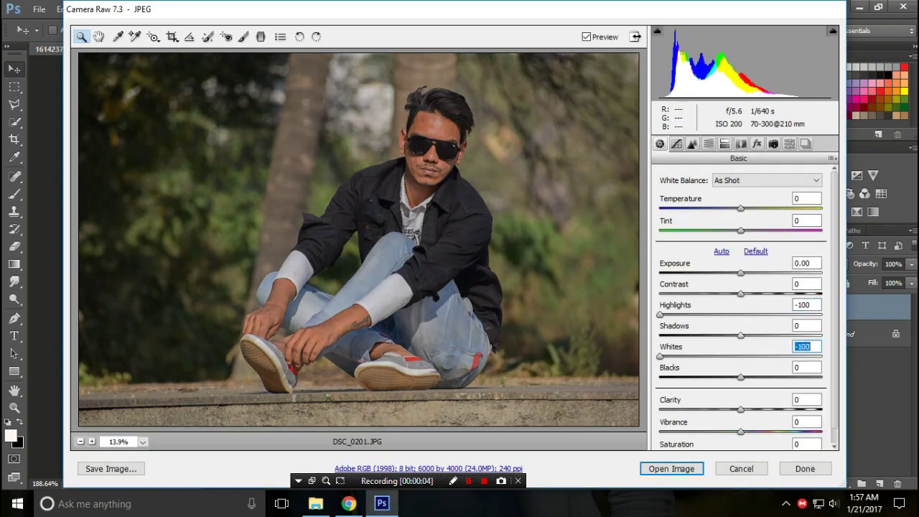
pyautogui.hotkey('shift', 'Tab')
pyautogui.write('56')
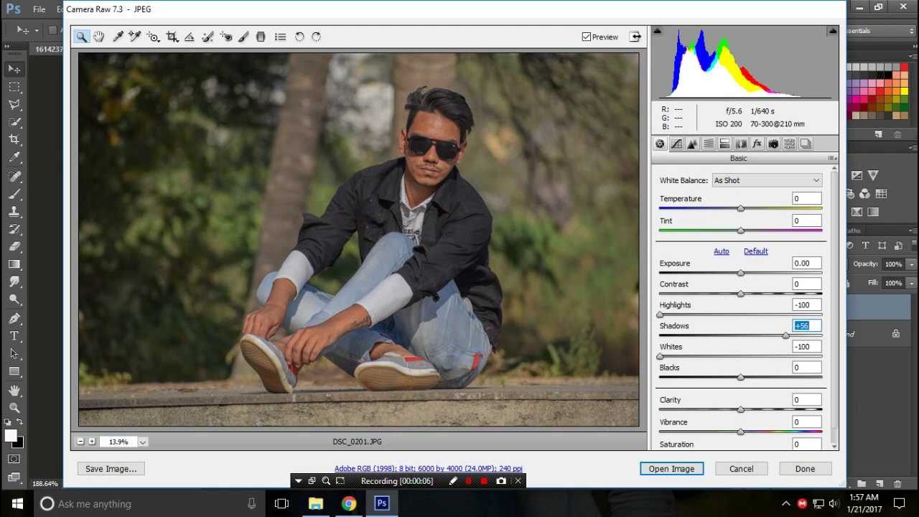
pyautogui.press('Tab')
pyautogui.press('Tab')
pyautogui.press('Tab')
pyautogui.write('52')
pyautogui.write('63')
pyautogui.press('Tab')
pyautogui.write('62')
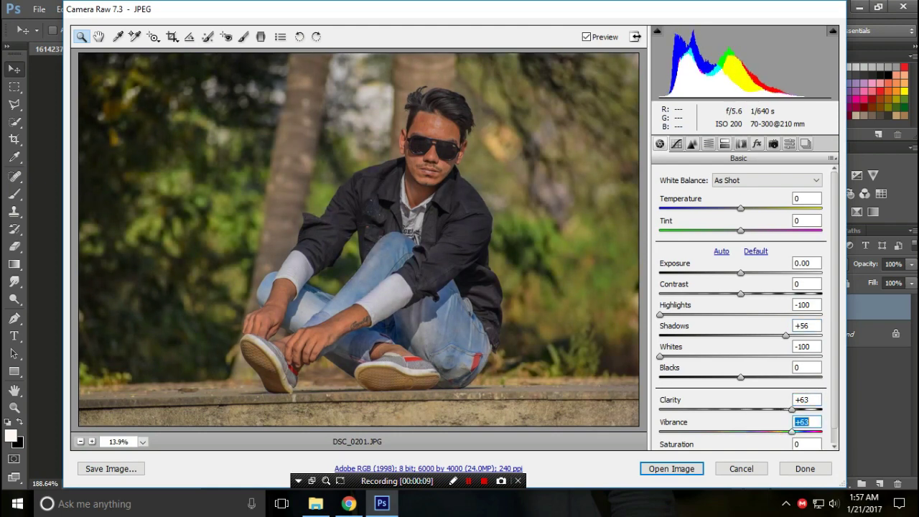
pyautogui.click(707, 143)
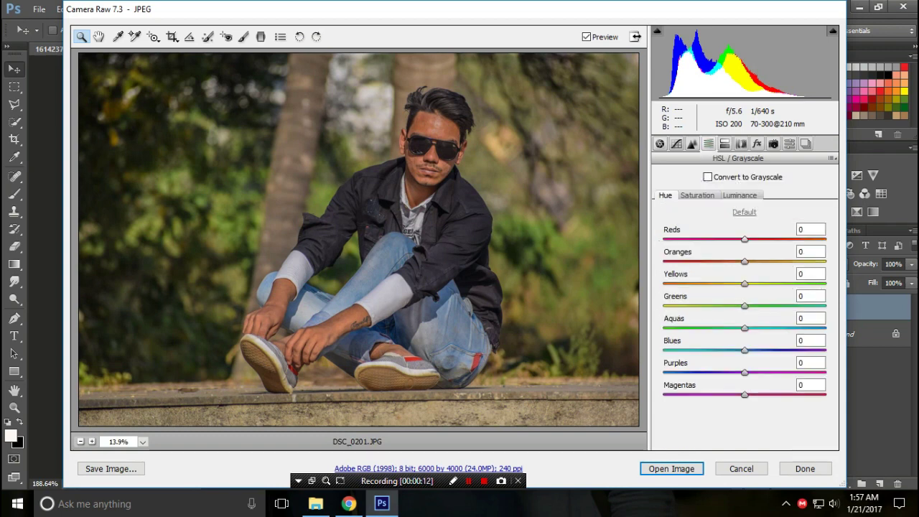
# Raise Oranges luminance to +100 and lower Oranges saturation in HSL/Grayscale
pyautogui.click(740, 194)
pyautogui.click(810, 251)
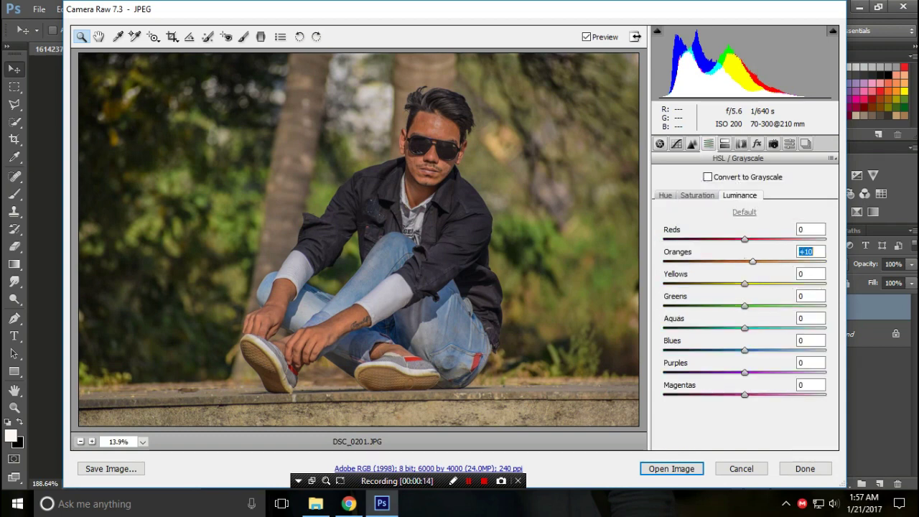
pyautogui.write('65')
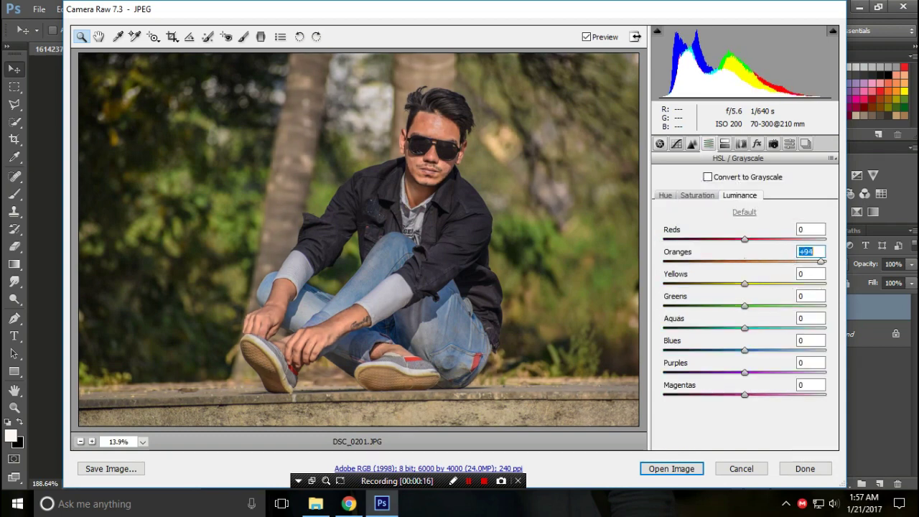
pyautogui.press('Up')
pyautogui.press('Up')
pyautogui.press('Up')
pyautogui.click(697, 194)
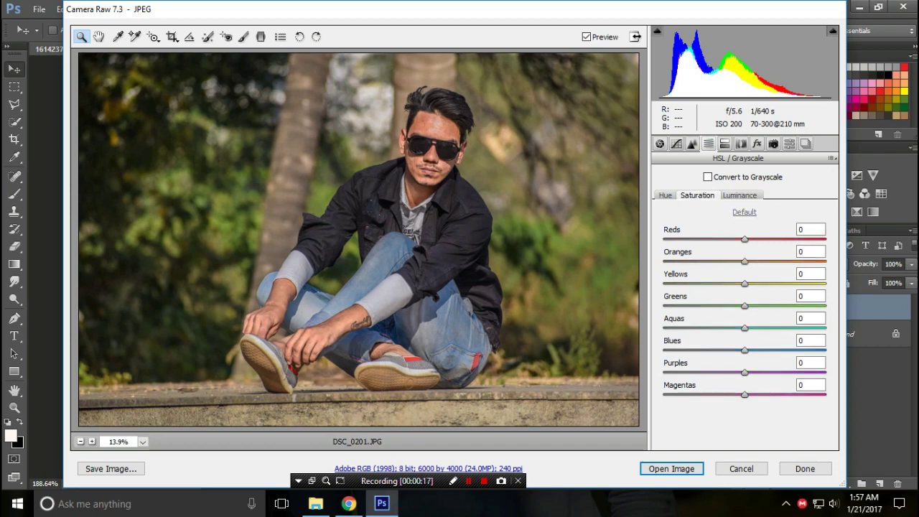
pyautogui.press('Down')
pyautogui.press('Down')
pyautogui.press('Down')
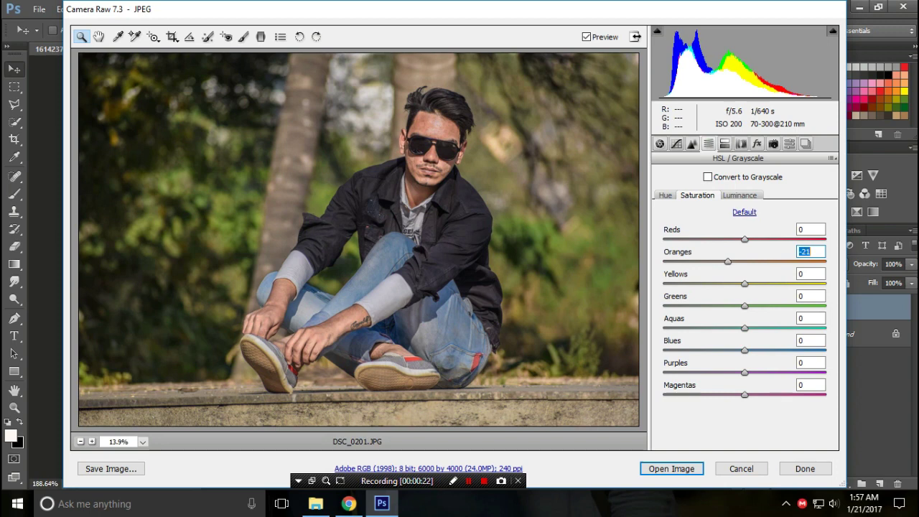
pyautogui.click(665, 195)
# Raise Clarity to +82 and Vibrance to +70, then open the photo in Photoshop
pyautogui.click(660, 143)
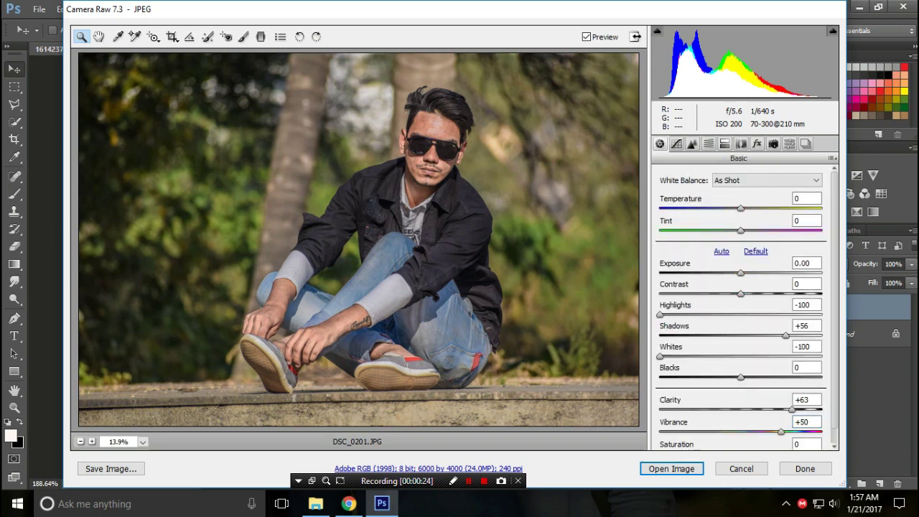
pyautogui.press('Up')
pyautogui.press('Up')
pyautogui.press('Up')
pyautogui.press('Up')
pyautogui.press('Up')
pyautogui.press('Up')
pyautogui.press('Up')
pyautogui.press('Up')
pyautogui.press('Up')
pyautogui.press('Tab')
pyautogui.press('Up')
pyautogui.press('Up')
pyautogui.press('Up')
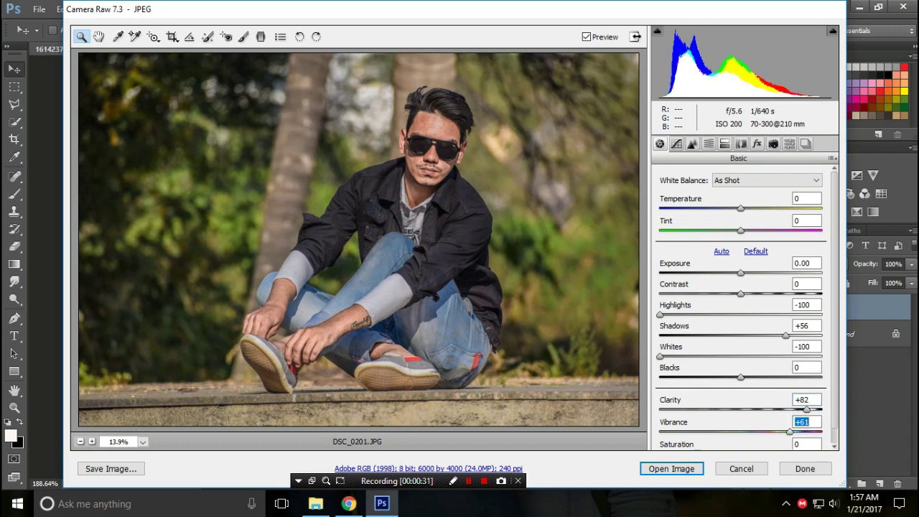
pyautogui.press('Up')
pyautogui.press('Up')
pyautogui.press('Up')
pyautogui.press('Down')
pyautogui.press('Down')
pyautogui.press('Down')
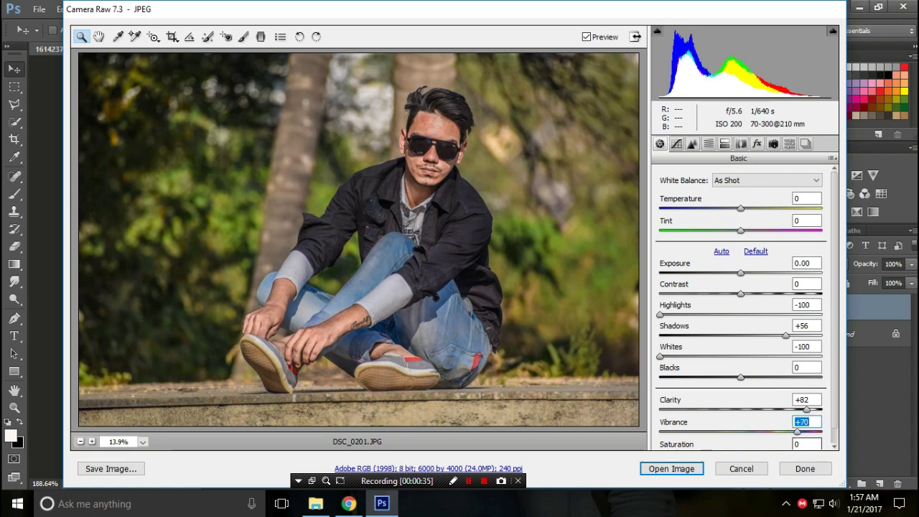
pyautogui.click(671, 468)
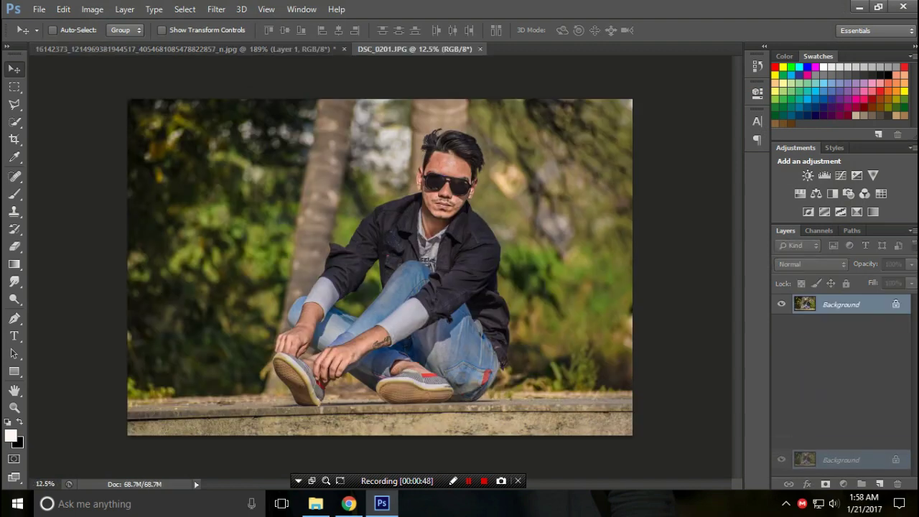
# Duplicate the background layer and apply Color Efex Pro 4's Dark Contrasts to the copy
pyautogui.hotkey('ctrl', 'j')
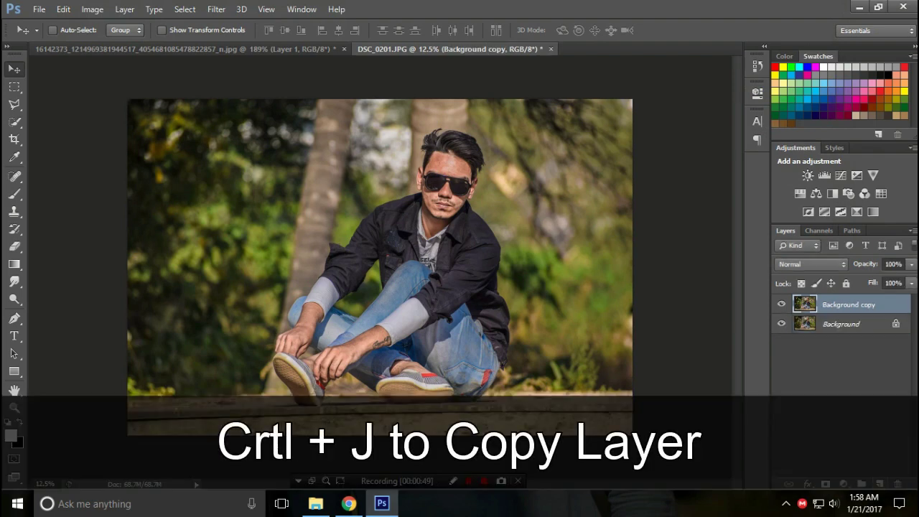
pyautogui.click(216, 9)
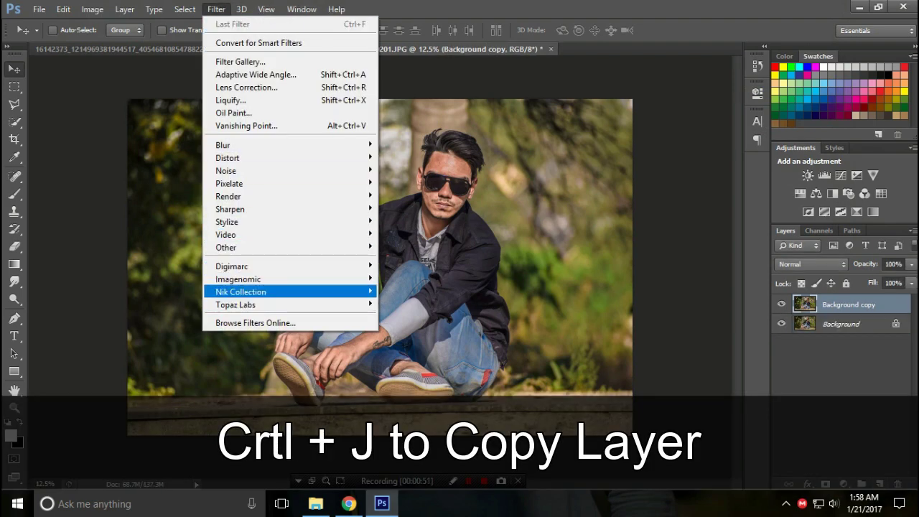
pyautogui.moveTo(240, 292)
pyautogui.click(431, 303)
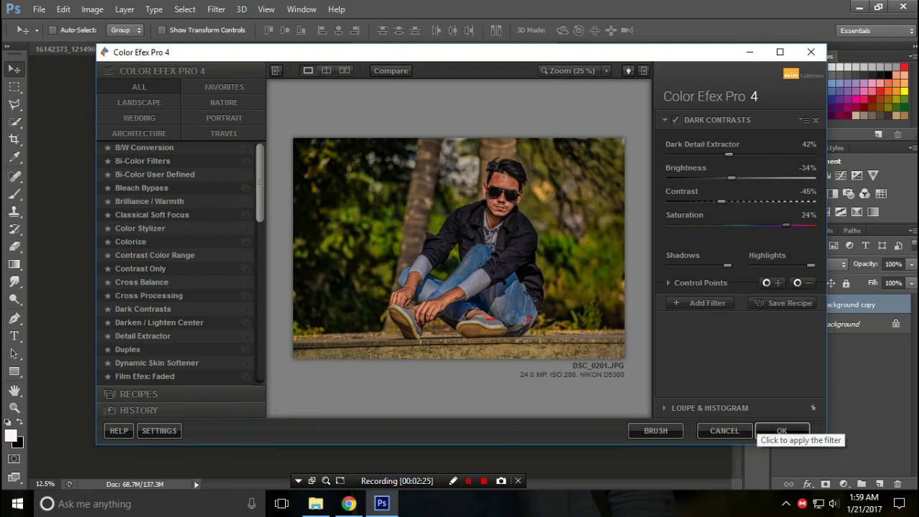
pyautogui.click(782, 430)
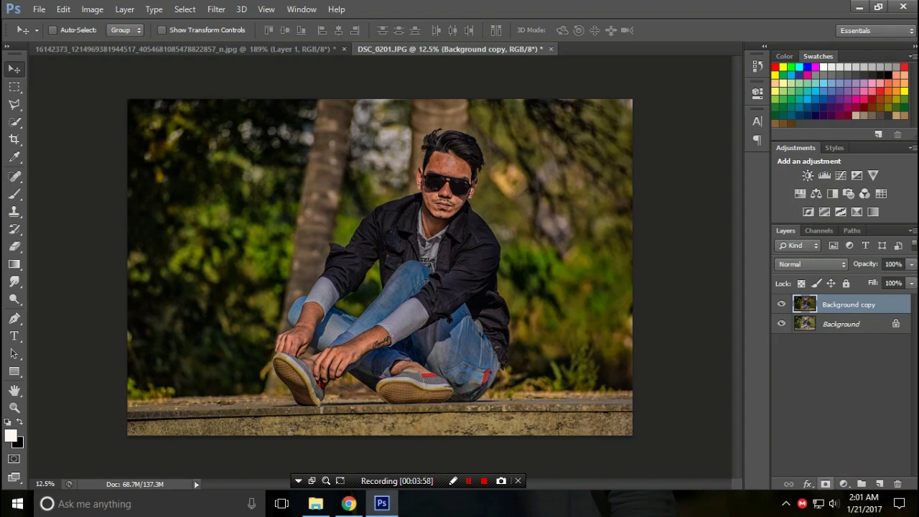
# Add a layer mask and paint black over the man's face, chin and neck
pyautogui.click(825, 484)
pyautogui.click(14, 194)
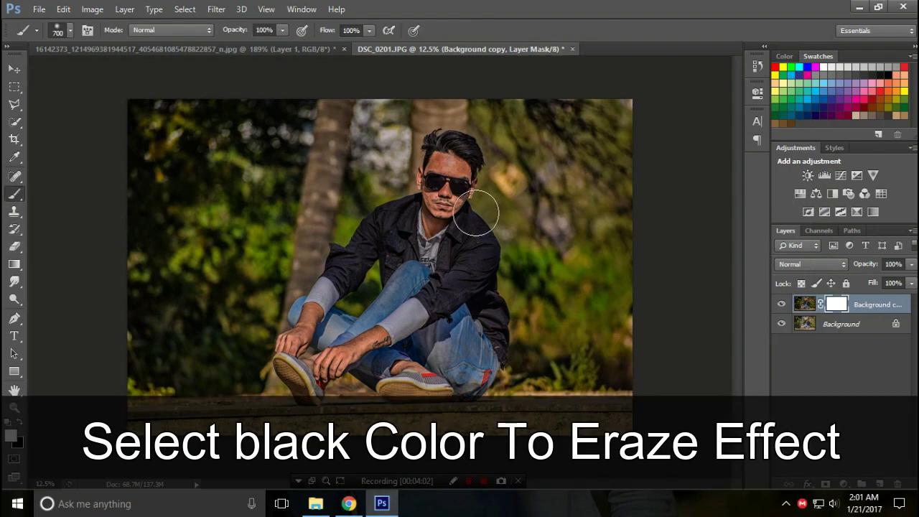
pyautogui.scroll(5, 445, 169)
pyautogui.press('[')
pyautogui.press('[')
pyautogui.press('[')
pyautogui.press('[')
pyautogui.press('[')
pyautogui.press('[')
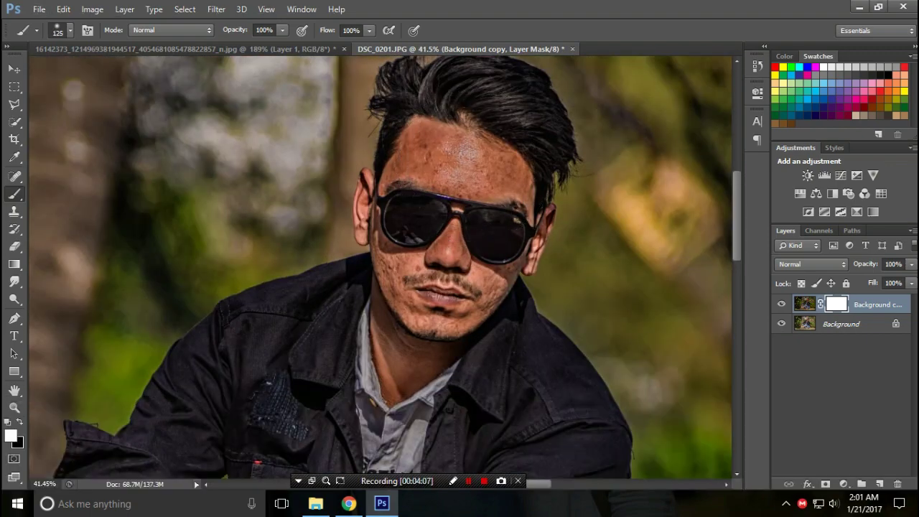
pyautogui.press('x')
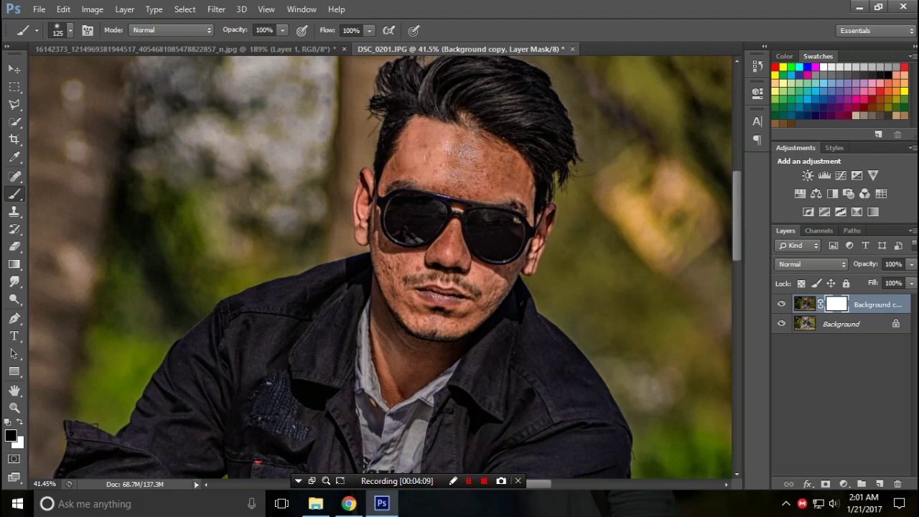
pyautogui.moveTo(497, 174)
pyautogui.mouseDown()
pyautogui.moveTo(493, 159)
pyautogui.moveTo(457, 187)
pyautogui.moveTo(399, 189)
pyautogui.moveTo(369, 201)
pyautogui.moveTo(362, 228)
pyautogui.moveTo(384, 267)
pyautogui.moveTo(441, 265)
pyautogui.moveTo(452, 247)
pyautogui.moveTo(476, 289)
pyautogui.mouseUp()
pyautogui.moveTo(477, 288); pyautogui.dragTo(498, 284)
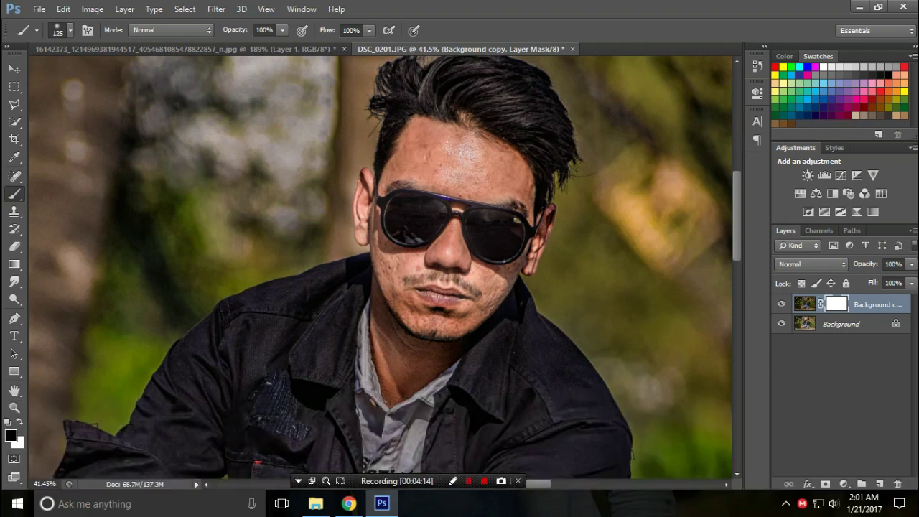
pyautogui.moveTo(431, 216)
pyautogui.mouseDown()
pyautogui.moveTo(401, 251)
pyautogui.moveTo(391, 287)
pyautogui.mouseUp()
pyautogui.press(']')
pyautogui.press(']')
pyautogui.press(']')
pyautogui.moveTo(399, 328)
pyautogui.mouseDown()
pyautogui.moveTo(410, 365)
pyautogui.moveTo(520, 216)
pyautogui.moveTo(470, 156)
pyautogui.moveTo(416, 147)
pyautogui.moveTo(402, 337)
pyautogui.moveTo(423, 327)
pyautogui.mouseUp()
# Paint the mask black along the left sleeve, forearm, jeans and right hip
pyautogui.scroll(-3, 423, 151)
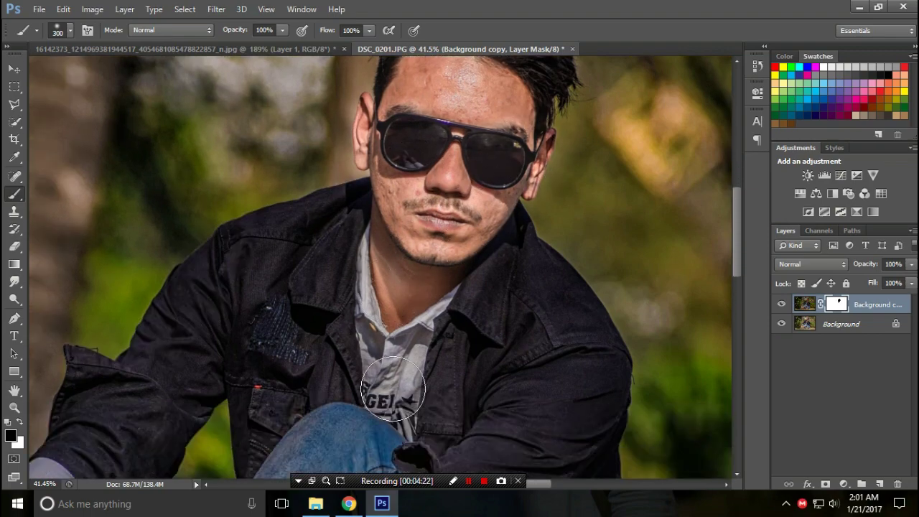
pyautogui.scroll(-1, 300, 256)
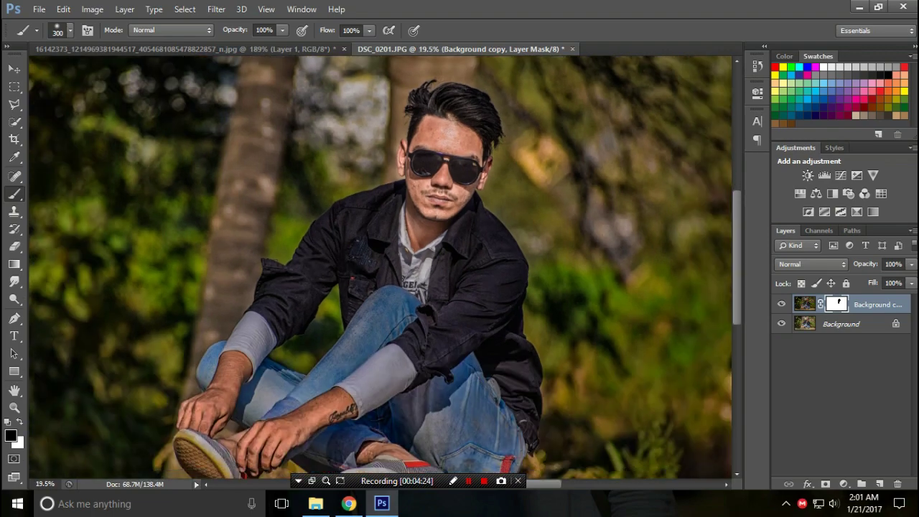
pyautogui.scroll(-1, 299, 256)
pyautogui.scroll(1, 300, 256)
pyautogui.scroll(1, 299, 256)
pyautogui.moveTo(299, 256)
pyautogui.mouseDown()
pyautogui.moveTo(327, 266)
pyautogui.moveTo(291, 323)
pyautogui.moveTo(188, 434)
pyautogui.moveTo(259, 445)
pyautogui.moveTo(431, 402)
pyautogui.moveTo(530, 362)
pyautogui.moveTo(550, 309)
pyautogui.moveTo(513, 359)
pyautogui.moveTo(441, 361)
pyautogui.moveTo(345, 437)
pyautogui.mouseUp()
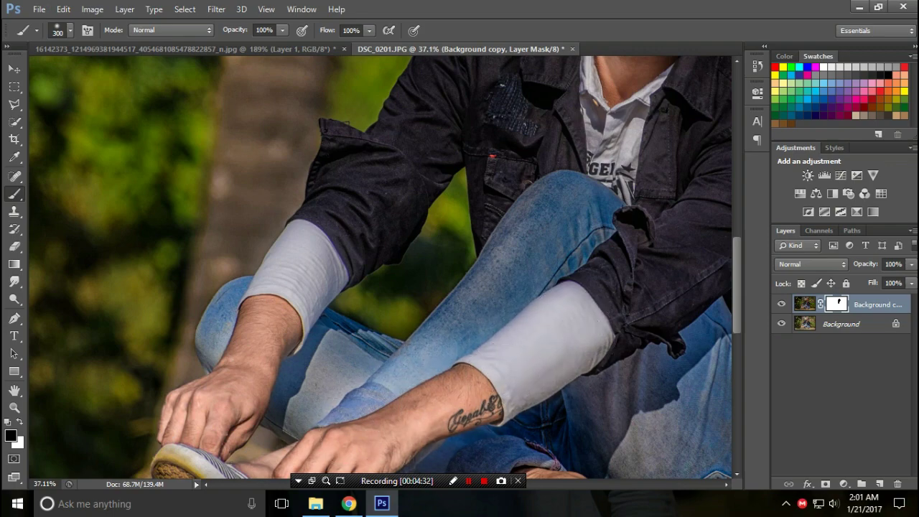
pyautogui.scroll(-3, 345, 436)
pyautogui.scroll(1, 345, 437)
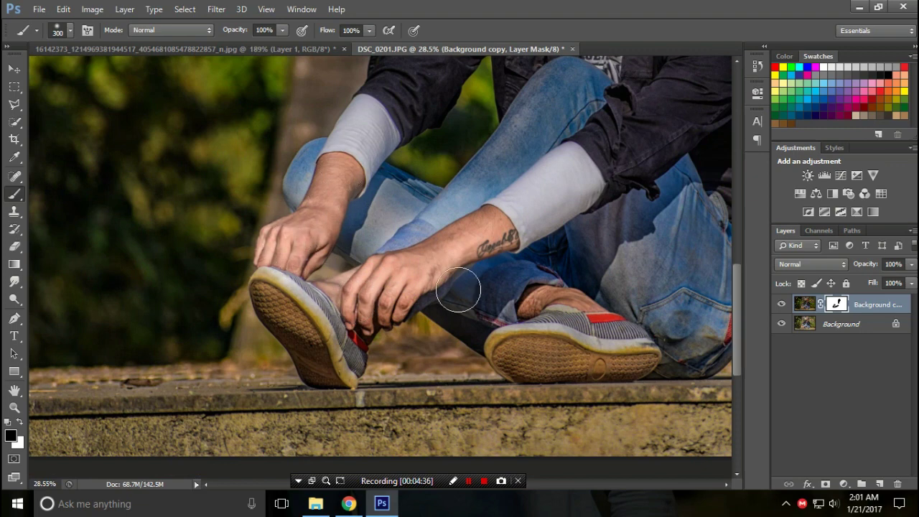
pyautogui.moveTo(531, 291); pyautogui.dragTo(596, 309)
pyautogui.moveTo(587, 248); pyautogui.dragTo(715, 346)
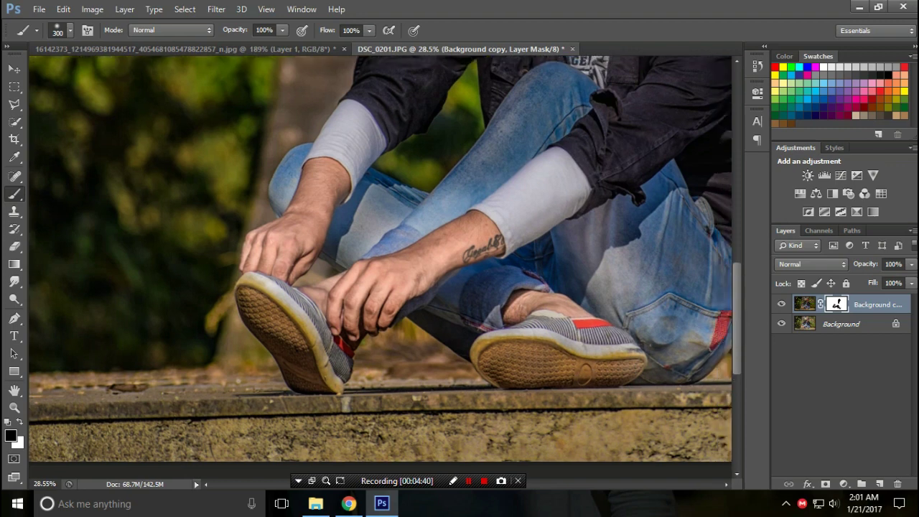
pyautogui.moveTo(715, 346); pyautogui.dragTo(630, 379)
pyautogui.moveTo(546, 237)
pyautogui.mouseDown()
pyautogui.moveTo(657, 307)
pyautogui.moveTo(570, 172)
pyautogui.moveTo(494, 123)
pyautogui.moveTo(425, 186)
pyautogui.moveTo(434, 153)
pyautogui.moveTo(495, 122)
pyautogui.moveTo(471, 136)
pyautogui.moveTo(459, 190)
pyautogui.moveTo(413, 247)
pyautogui.moveTo(401, 336)
pyautogui.moveTo(413, 359)
pyautogui.moveTo(371, 350)
pyautogui.moveTo(435, 384)
pyautogui.moveTo(263, 230)
pyautogui.moveTo(338, 244)
pyautogui.moveTo(262, 253)
pyautogui.moveTo(240, 245)
pyautogui.moveTo(226, 197)
pyautogui.moveTo(277, 215)
pyautogui.moveTo(271, 167)
pyautogui.mouseUp()
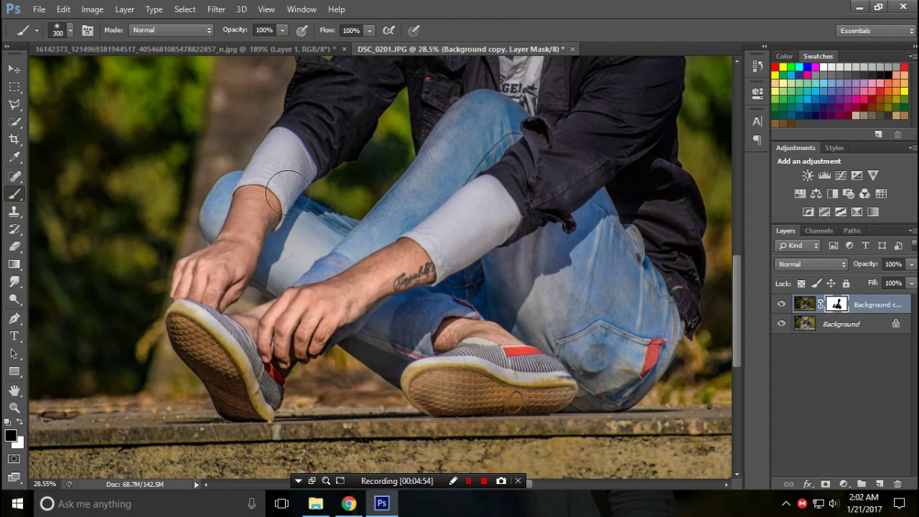
# Zoom out and back in to inspect the masked photo as a whole
pyautogui.scroll(-1, 283, 187)
pyautogui.scroll(-1, 303, 261)
pyautogui.scroll(-1, 373, 216)
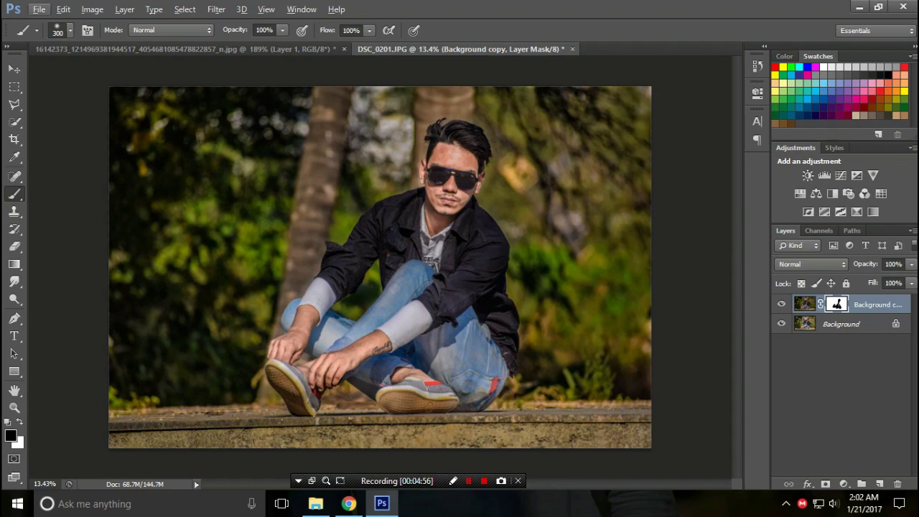
pyautogui.scroll(1, 496, 213)
pyautogui.scroll(1, 495, 213)
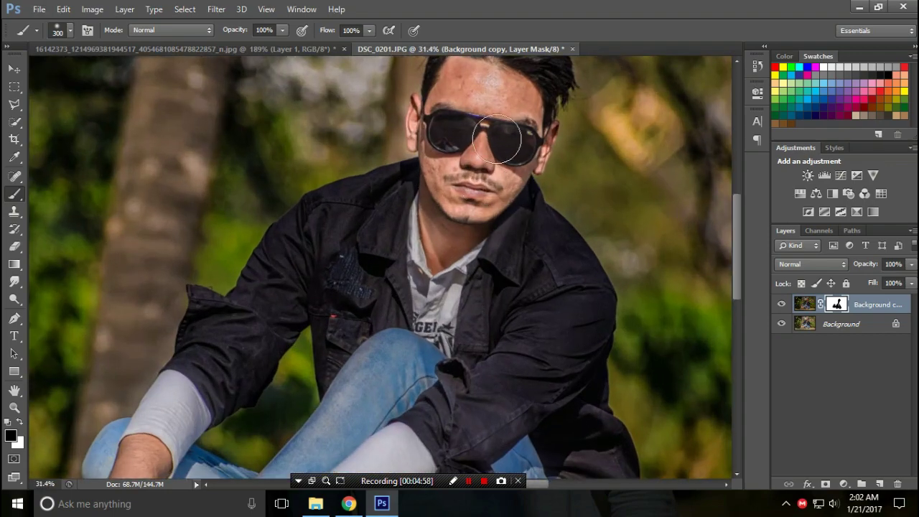
pyautogui.scroll(2, 506, 136)
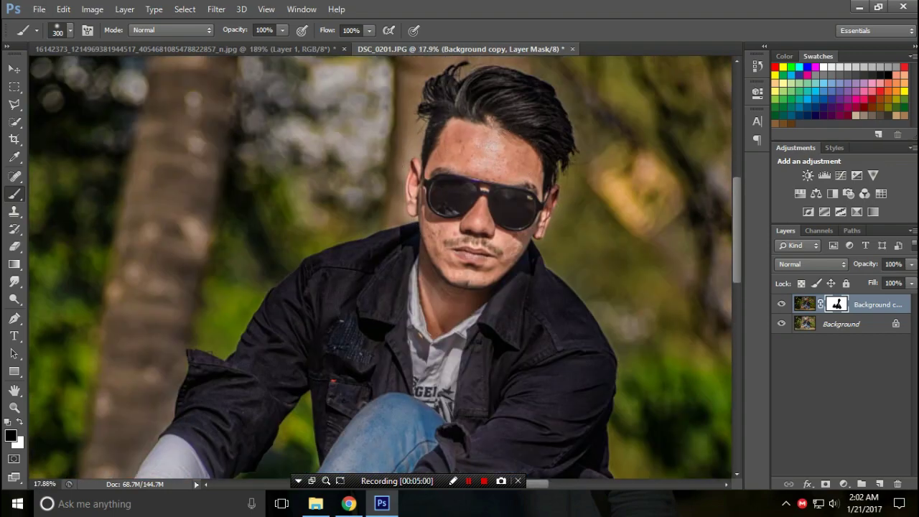
pyautogui.scroll(-2, 433, 209)
pyautogui.scroll(1, 445, 144)
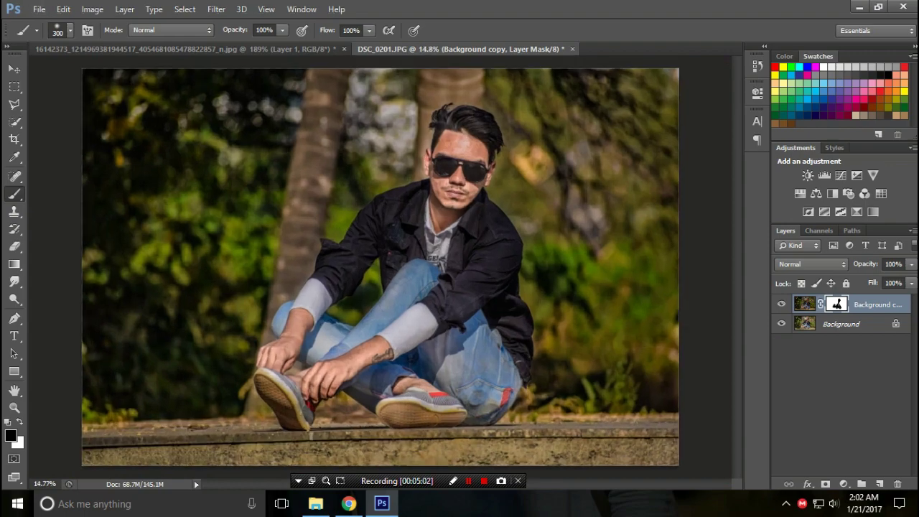
pyautogui.scroll(-1, 380, 266)
pyautogui.scroll(2, 381, 265)
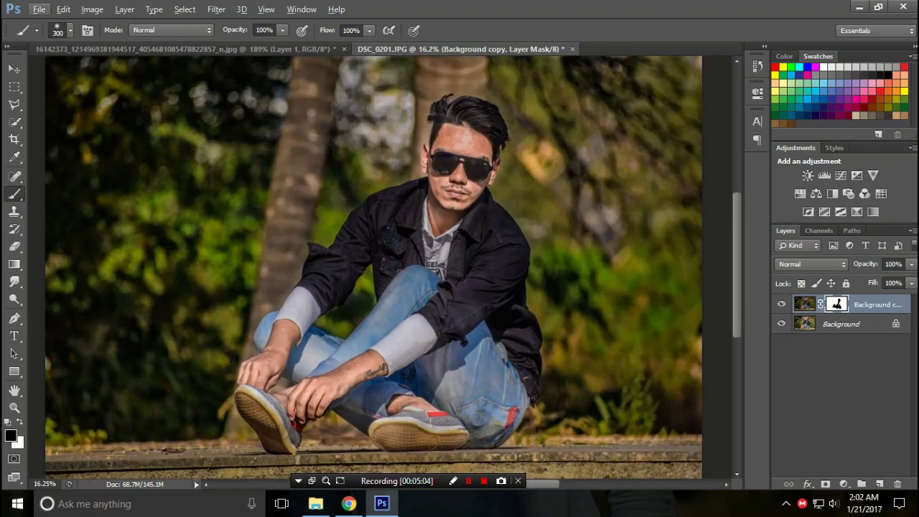
pyautogui.rightClick(872, 305)
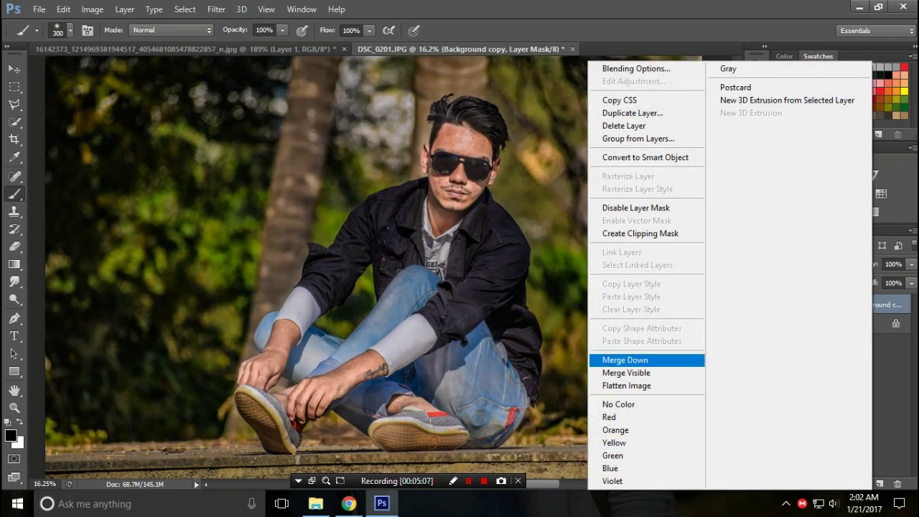
# Merge down, duplicate to Layer 1, and apply Topaz Clean 3 with Radius 21 and Accent 4
pyautogui.click(624, 360)
pyautogui.hotkey('ctrl', 'j')
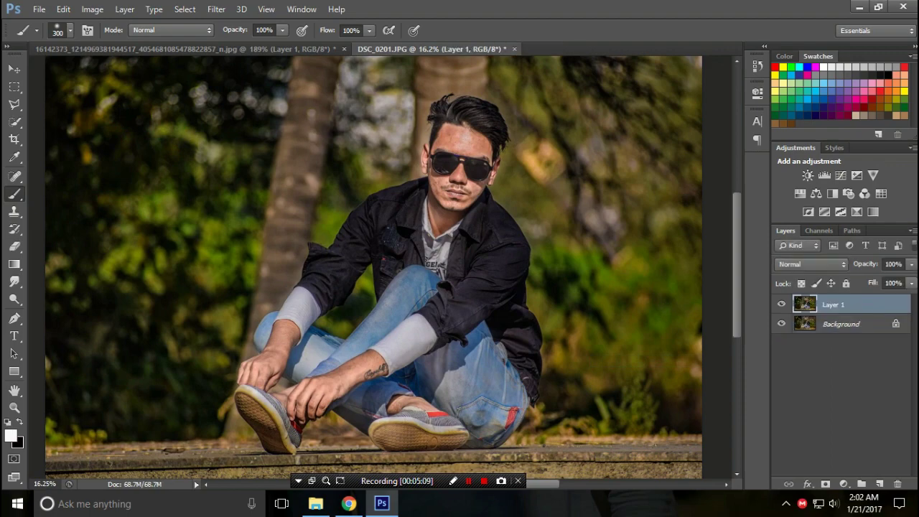
pyautogui.click(216, 9)
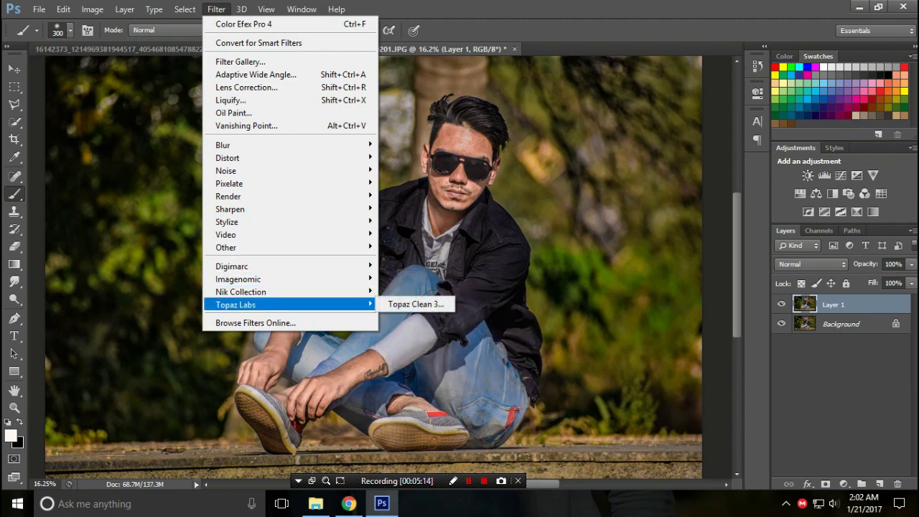
pyautogui.click(417, 304)
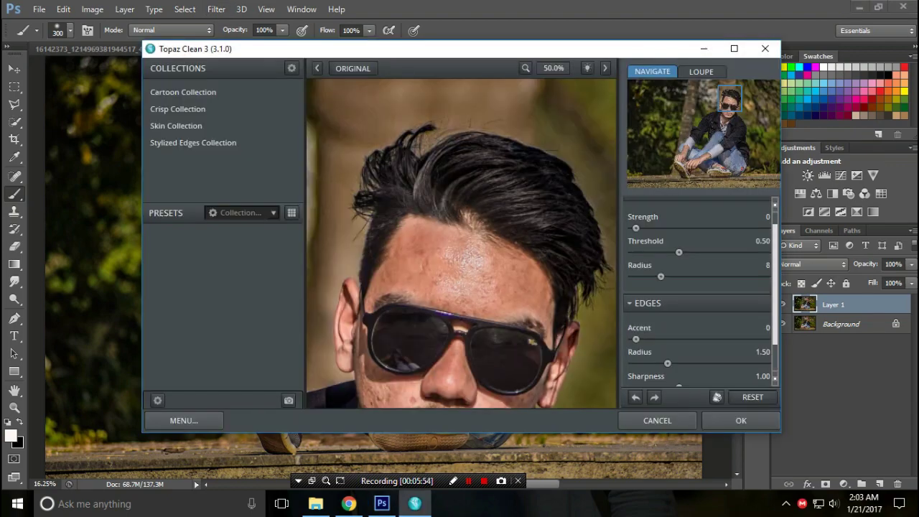
pyautogui.moveTo(661, 276); pyautogui.dragTo(743, 276)
pyautogui.moveTo(635, 339); pyautogui.dragTo(744, 339)
pyautogui.scroll(-1, 696, 287)
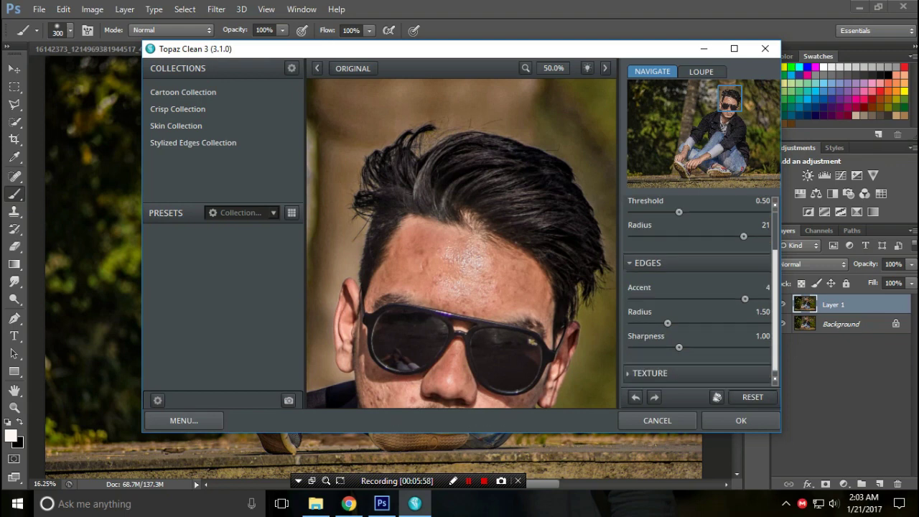
pyautogui.moveTo(679, 348)
pyautogui.mouseDown()
pyautogui.moveTo(723, 347)
pyautogui.moveTo(701, 347)
pyautogui.mouseUp()
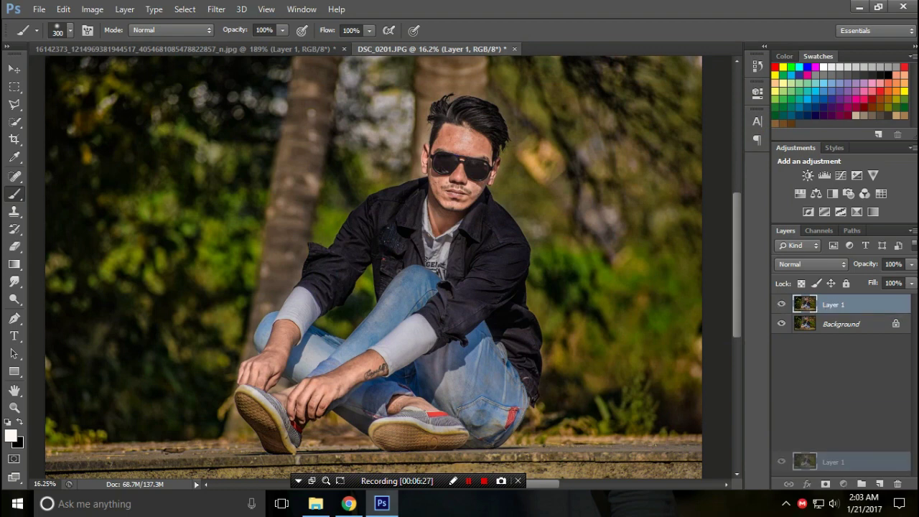
# Duplicate Layer 1 and apply Color Efex Pro 4's Indian Summer look to the copy
pyautogui.hotkey('ctrl', 'j')
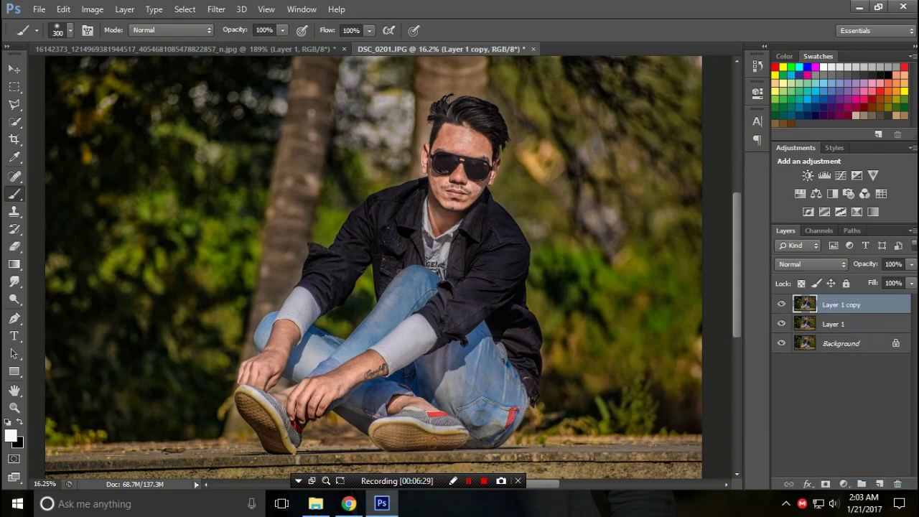
pyautogui.click(216, 8)
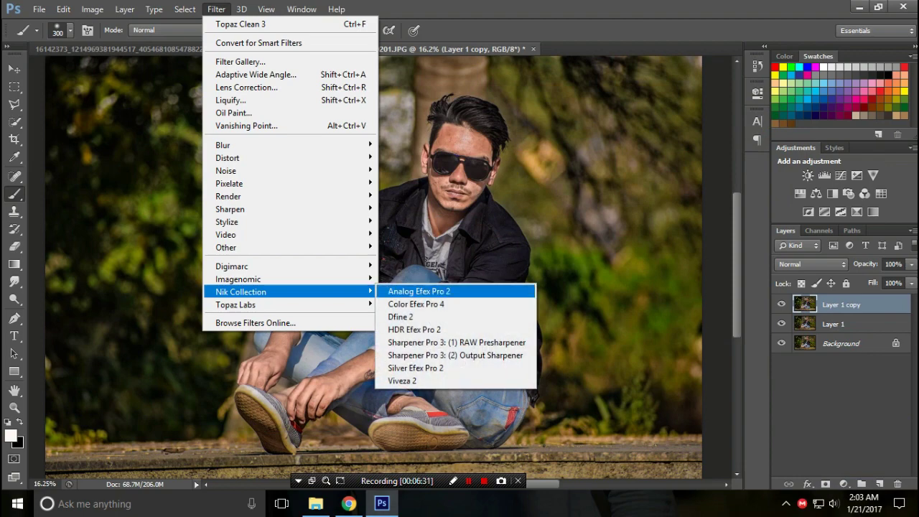
pyautogui.click(424, 304)
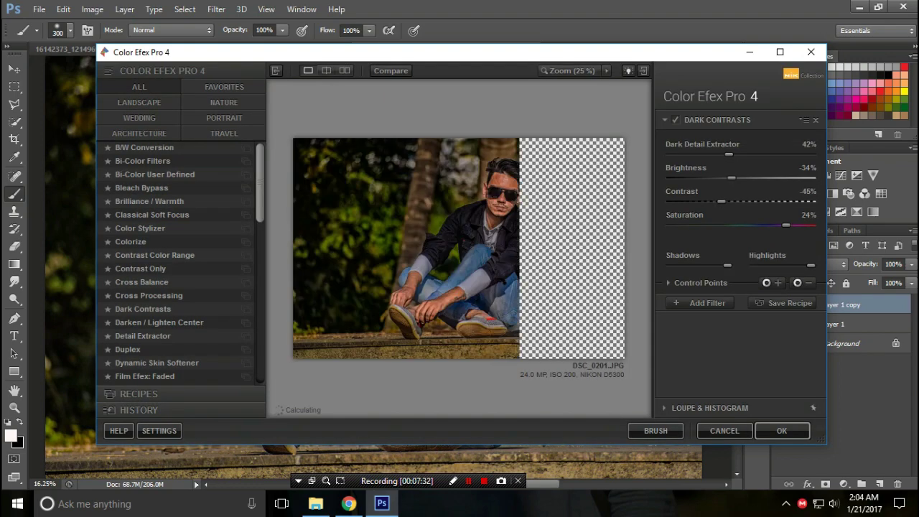
pyautogui.scroll(-5, 179, 323)
pyautogui.scroll(-1, 244, 380)
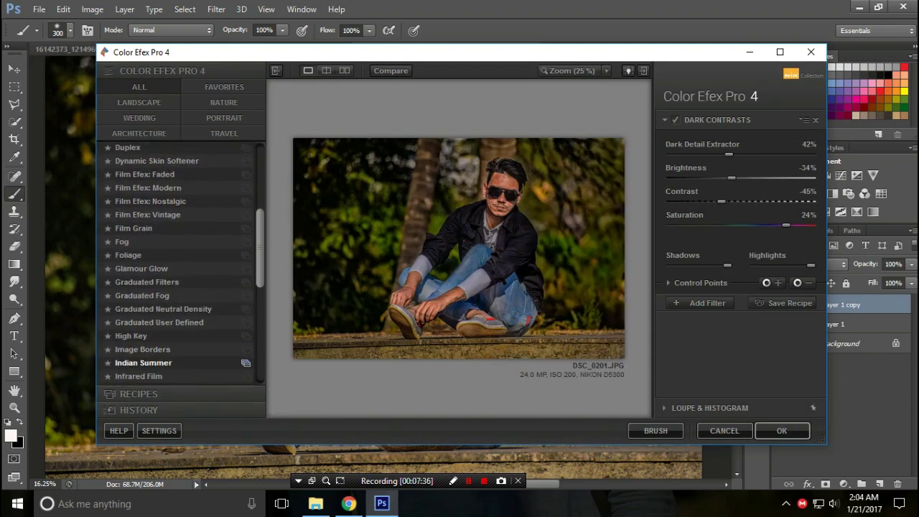
pyautogui.click(143, 363)
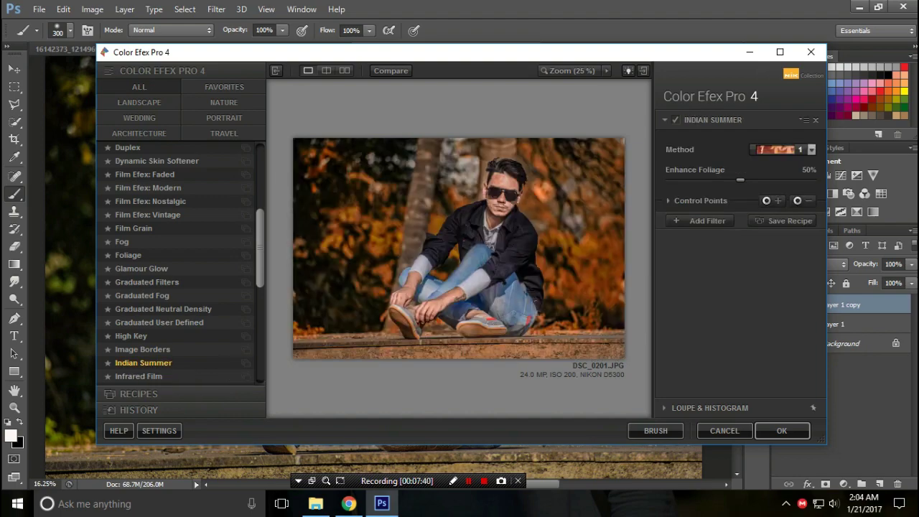
# Choose Indian Summer Method 2 with Enhance Foliage about 72% and apply it
pyautogui.click(798, 149)
pyautogui.click(778, 178)
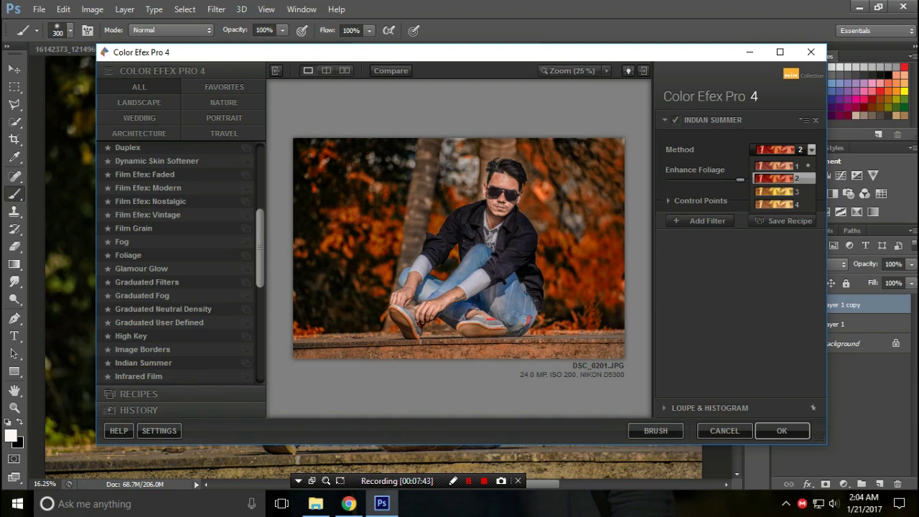
pyautogui.moveTo(804, 178)
pyautogui.mouseDown()
pyautogui.moveTo(740, 179)
pyautogui.moveTo(768, 179)
pyautogui.mouseUp()
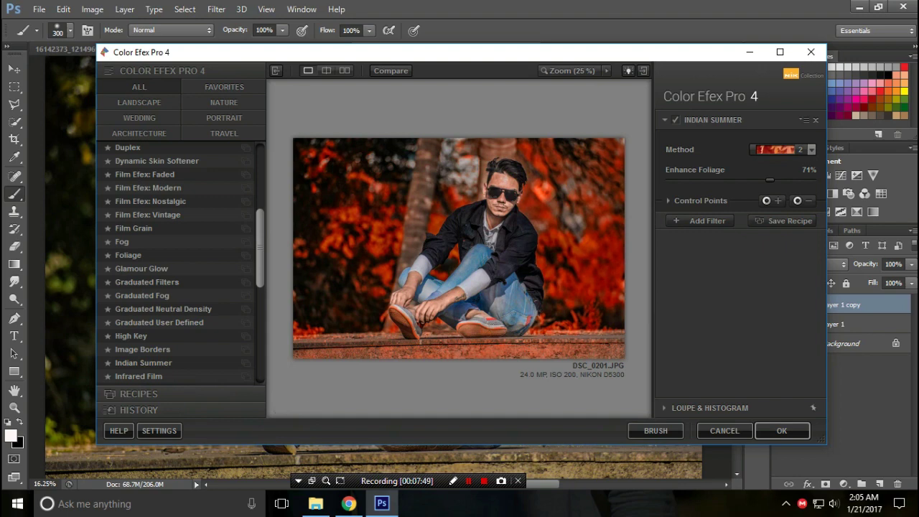
pyautogui.moveTo(770, 179); pyautogui.dragTo(772, 180)
pyautogui.moveTo(770, 179)
pyautogui.mouseDown()
pyautogui.moveTo(782, 179)
pyautogui.moveTo(773, 179)
pyautogui.mouseUp()
pyautogui.moveTo(773, 179); pyautogui.dragTo(771, 179)
pyautogui.click(781, 431)
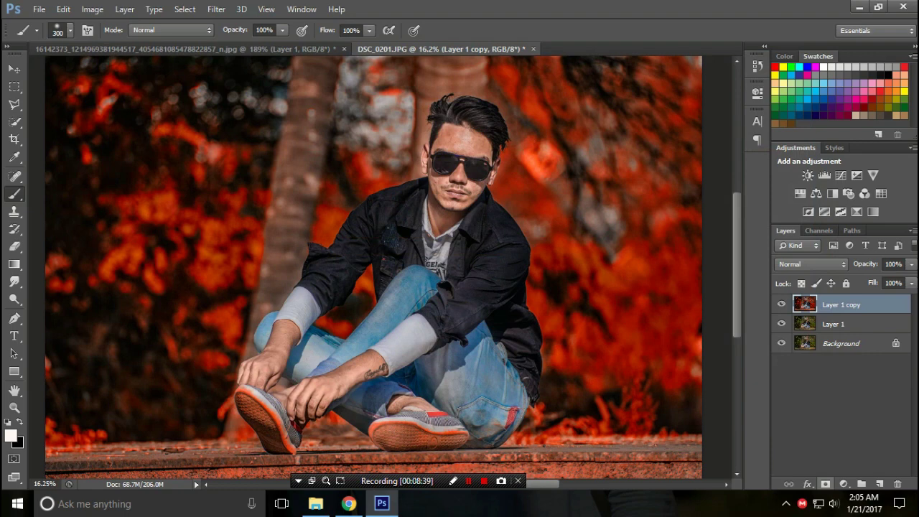
# Add a layer mask and paint black to remove the orange tint from the left shoe
pyautogui.click(824, 484)
pyautogui.press('d')
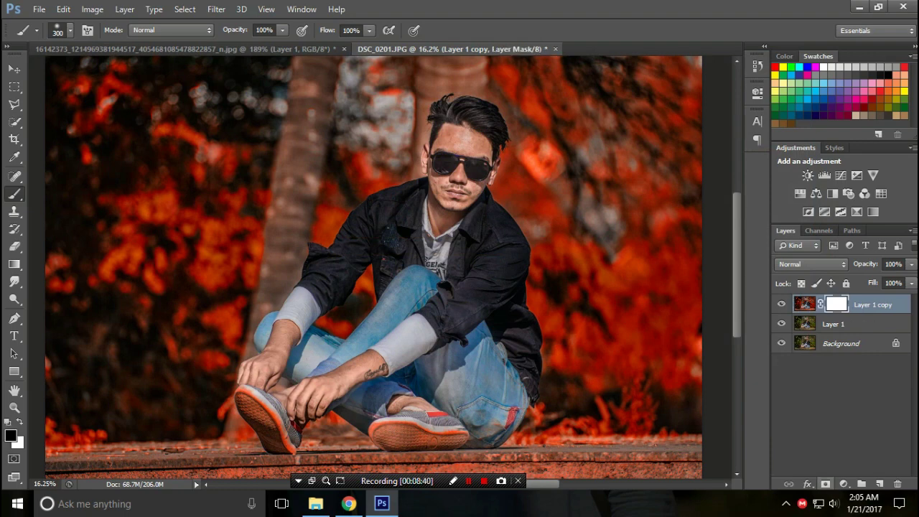
pyautogui.press('x')
pyautogui.press('x')
pyautogui.scroll(3, 301, 359)
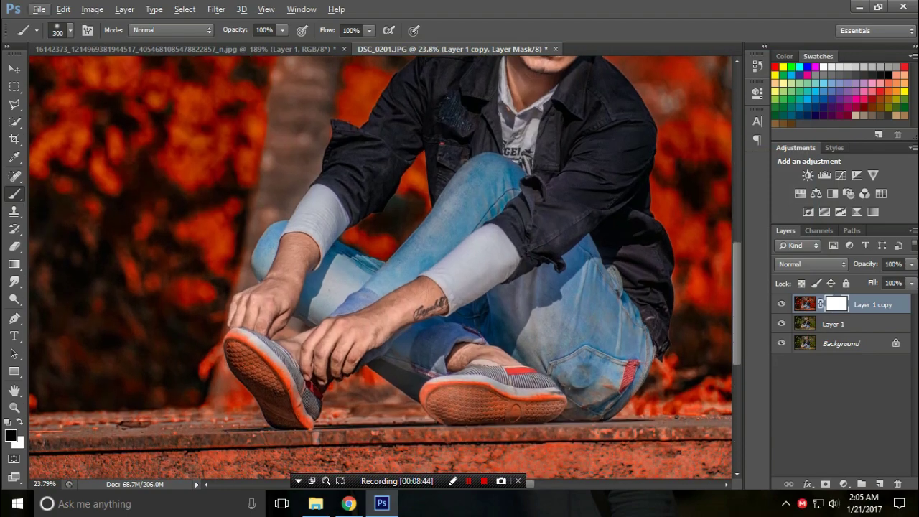
pyautogui.scroll(-1, 380, 267)
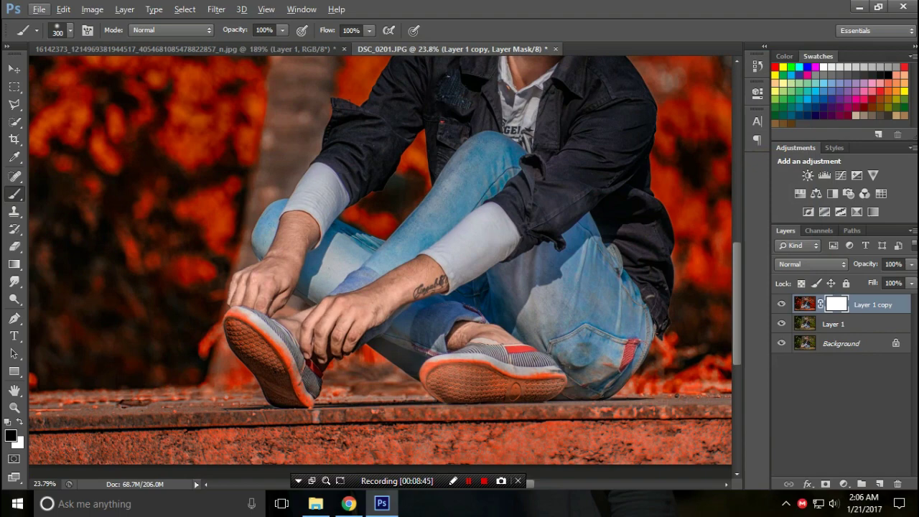
pyautogui.moveTo(244, 327); pyautogui.dragTo(287, 373)
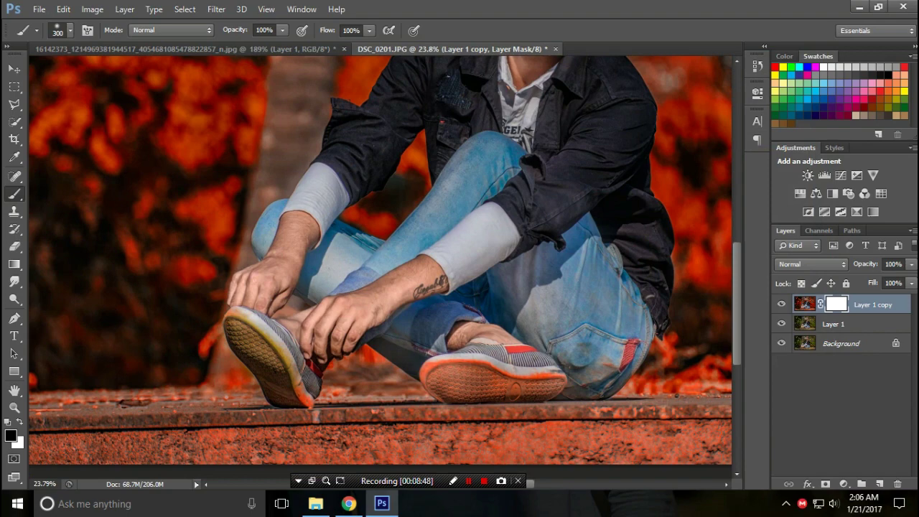
pyautogui.click(303, 400)
# Zoom around the image to review the masked orange layer
pyautogui.scroll(-2, 399, 394)
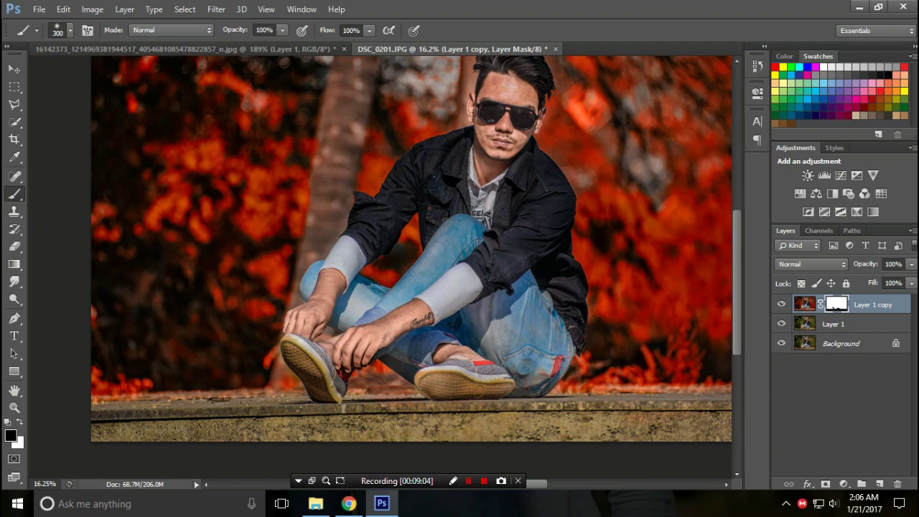
pyautogui.scroll(-2, 412, 266)
pyautogui.scroll(4, 413, 266)
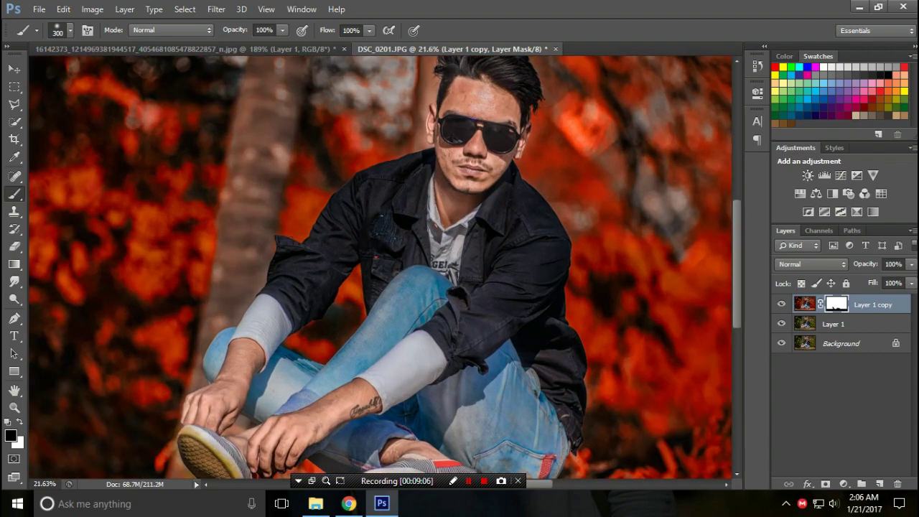
pyautogui.scroll(2, 381, 265)
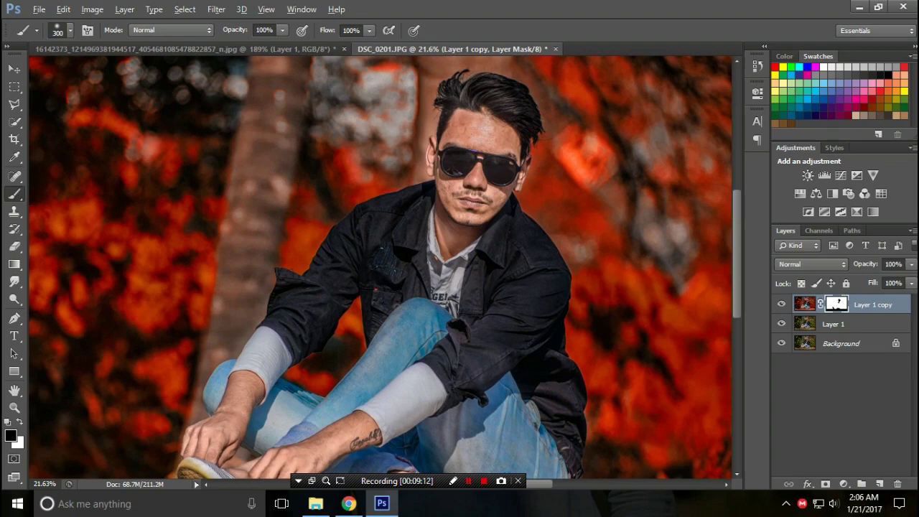
pyautogui.scroll(-3, 381, 266)
pyautogui.scroll(1, 381, 266)
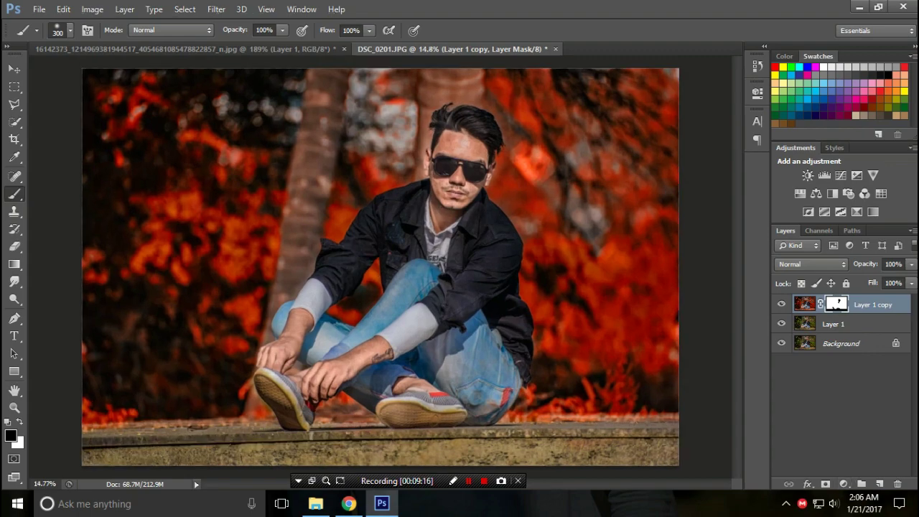
pyautogui.rightClick(872, 305)
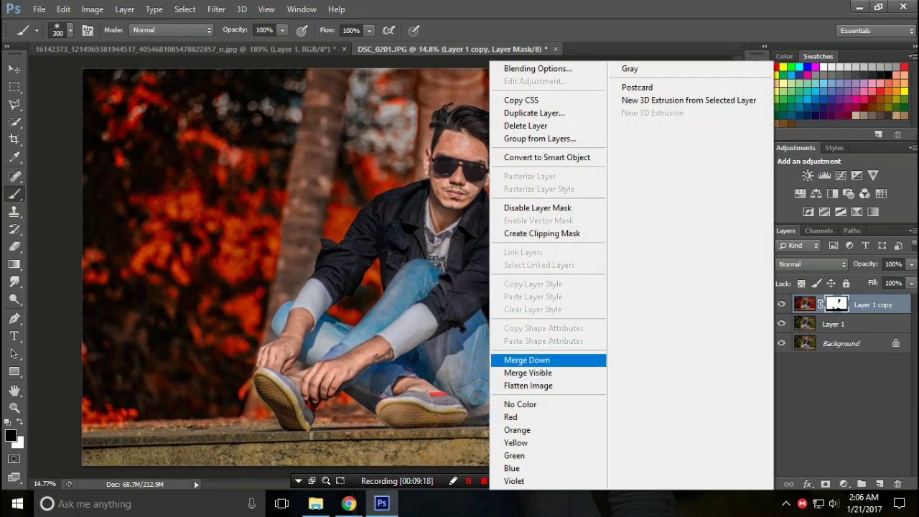
# Merge the orange layer into Layer 1, duplicate it, and add a Selective Color adjustment
pyautogui.click(526, 359)
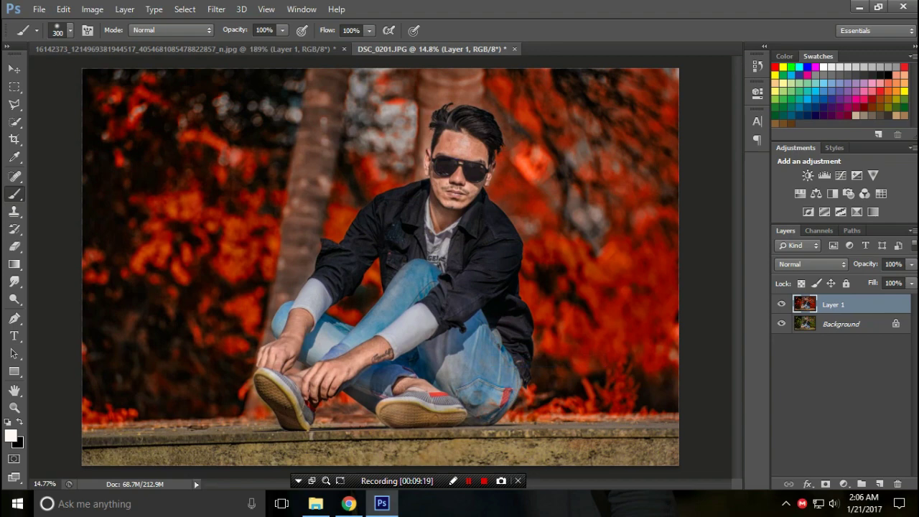
pyautogui.hotkey('ctrl', 'j')
pyautogui.click(843, 483)
pyautogui.click(787, 469)
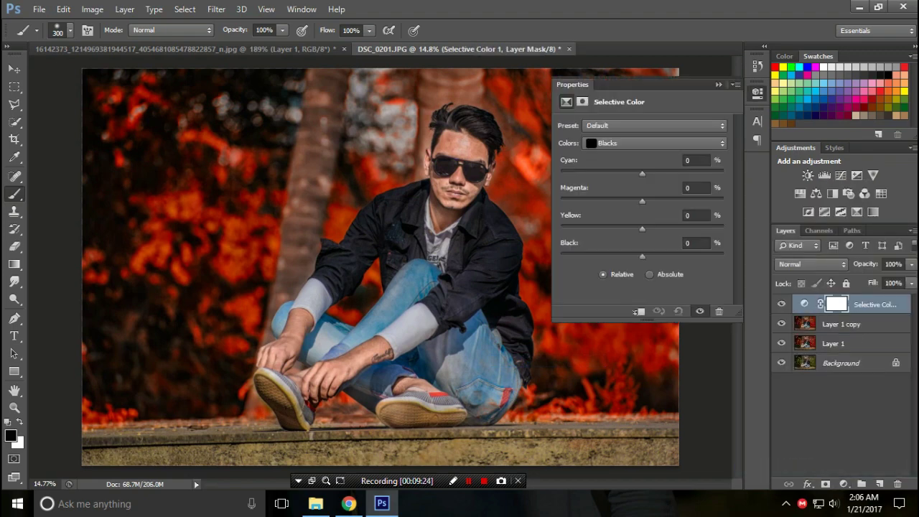
# Set Selective Color's Blacks range to Black +8 and collapse the Properties panel
pyautogui.click(654, 143)
pyautogui.click(607, 233)
pyautogui.moveTo(641, 256); pyautogui.dragTo(649, 257)
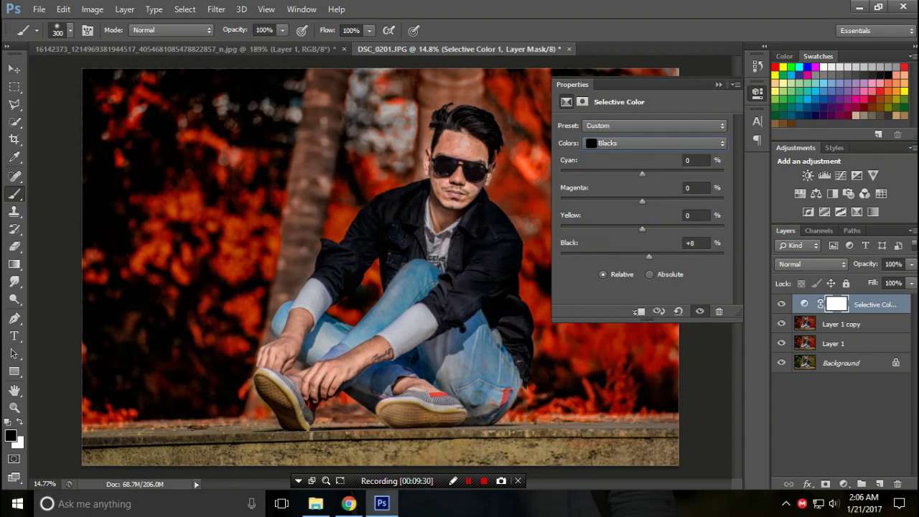
pyautogui.click(718, 84)
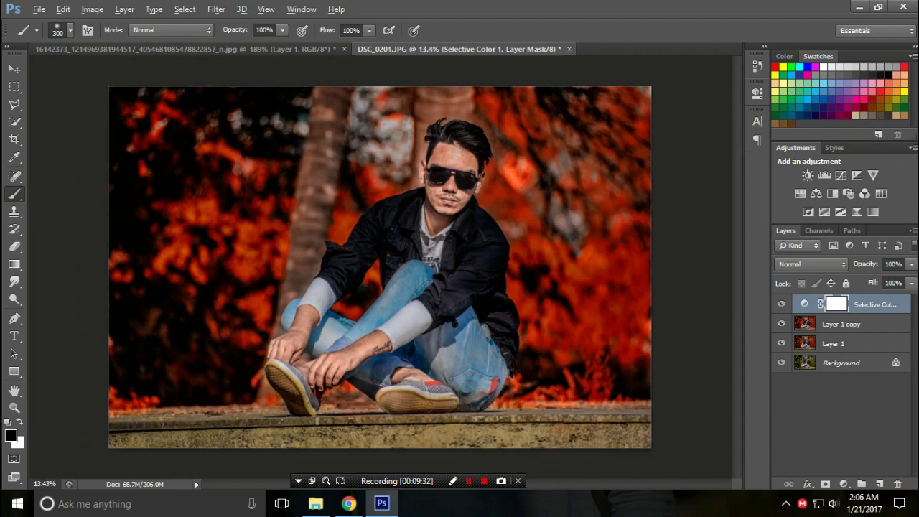
pyautogui.scroll(1, 459, 166)
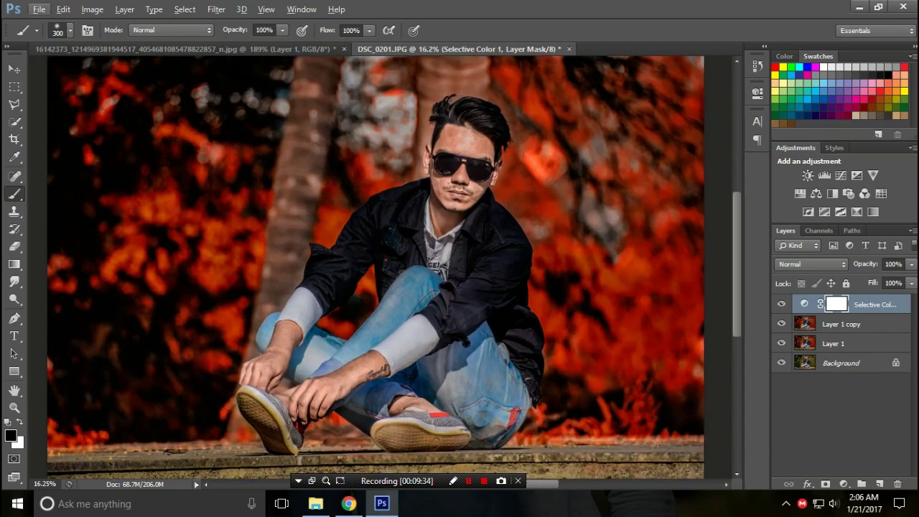
# Select the Layer 1 copy and open Oil Paint with Shine set to 0
pyautogui.hotkey('alt', '[')
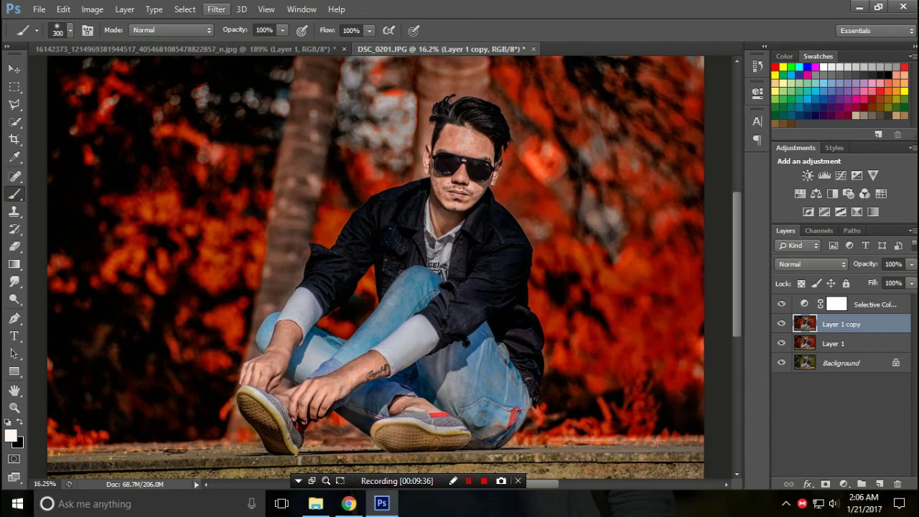
pyautogui.click(216, 8)
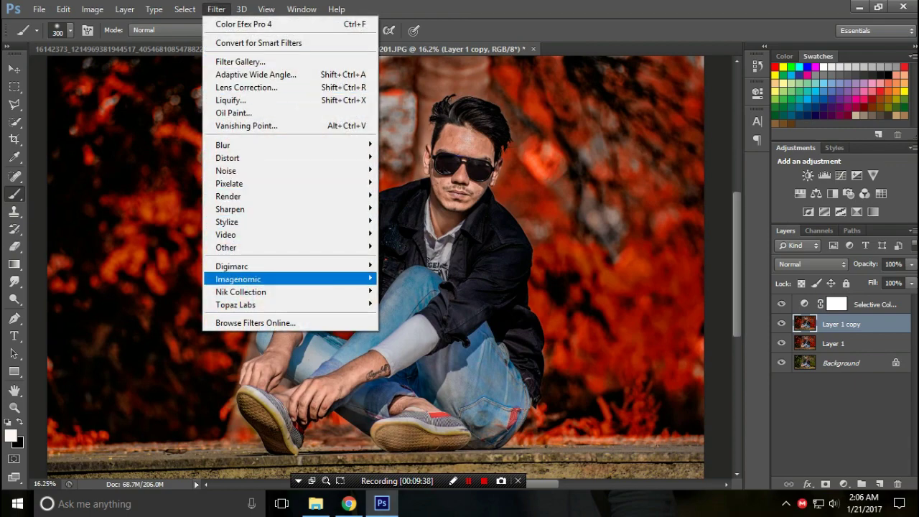
pyautogui.press('Escape')
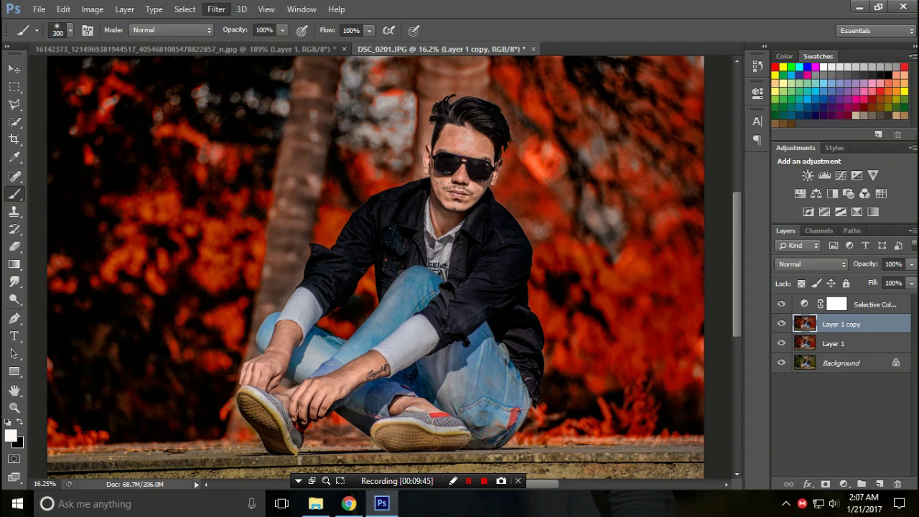
pyautogui.hotkey('ctrl', 'alt', 'f')
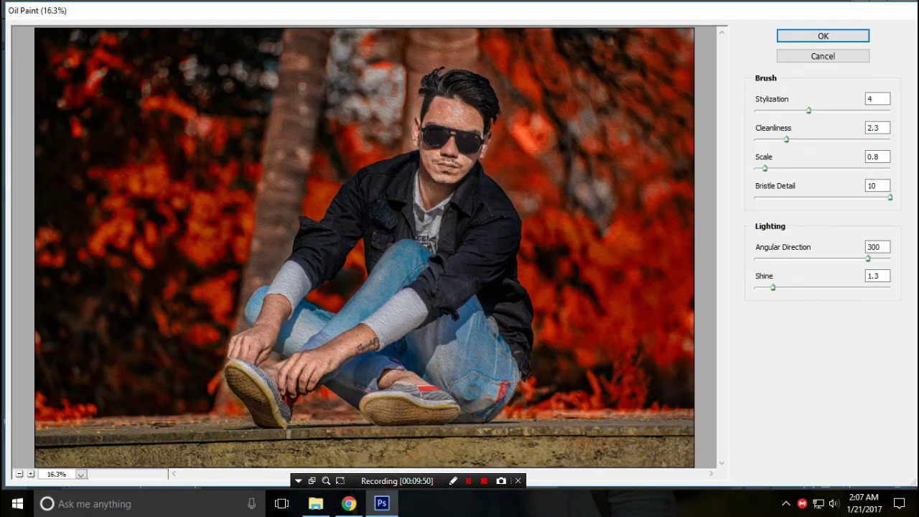
pyautogui.click(877, 275)
pyautogui.write('0')
# Set Cleanliness to 4.25, fine-tune Stylization with a 25% preview, and apply Oil Paint
pyautogui.click(877, 128)
pyautogui.write('4.25')
pyautogui.moveTo(808, 110); pyautogui.dragTo(804, 110)
pyautogui.click(30, 474)
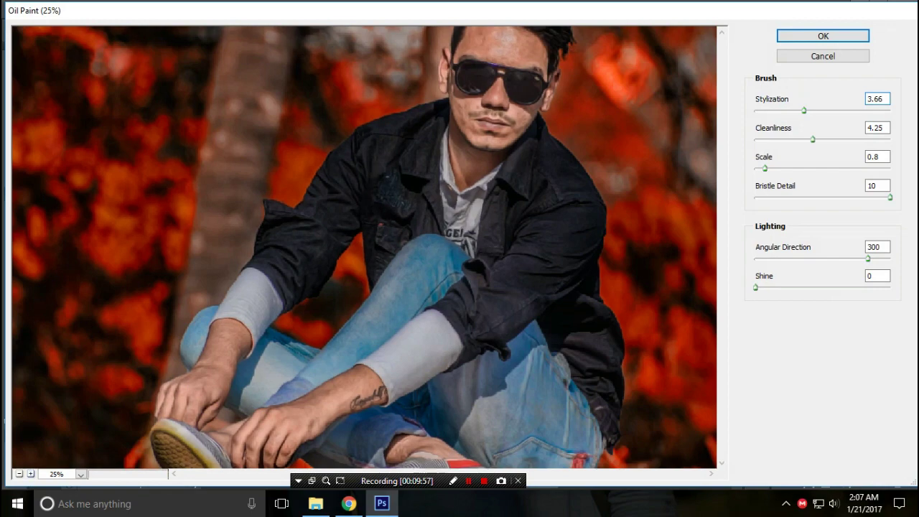
pyautogui.moveTo(359, 215); pyautogui.dragTo(341, 323)
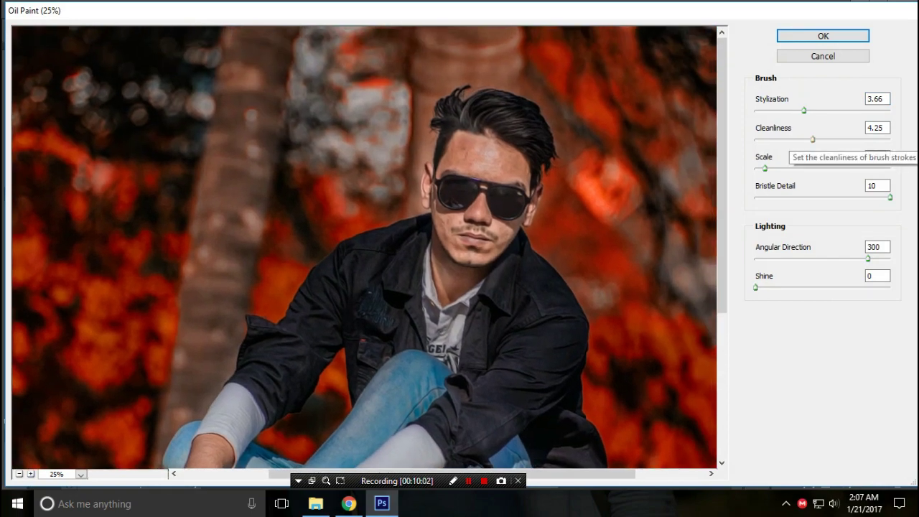
pyautogui.moveTo(804, 110)
pyautogui.mouseDown()
pyautogui.moveTo(804, 139)
pyautogui.moveTo(801, 110)
pyautogui.mouseUp()
pyautogui.click(823, 36)
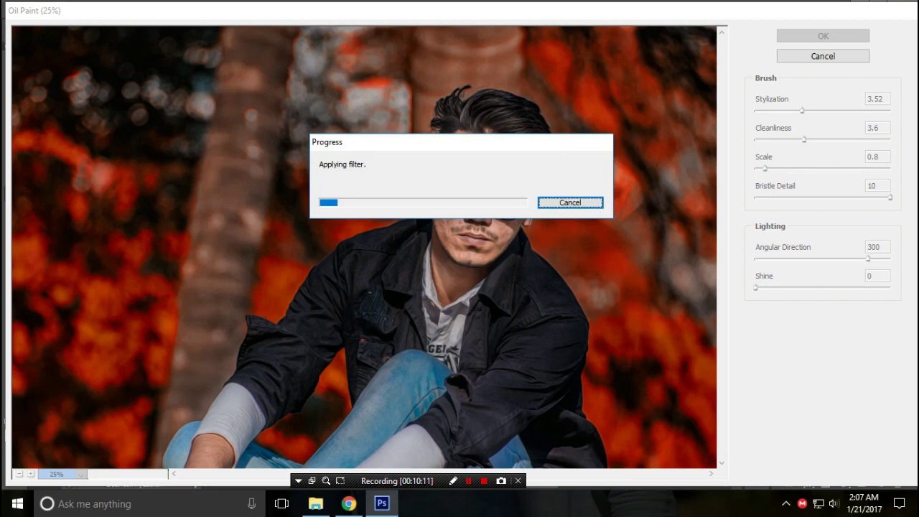
pyautogui.scroll(3, 537, 199)
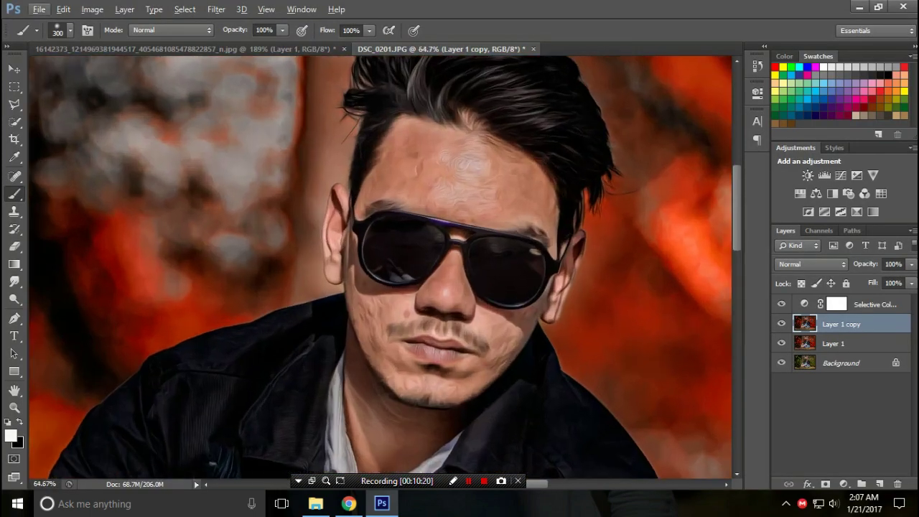
pyautogui.scroll(1, 537, 199)
# Smudge the forehead's paint texture with strength 50% and brush size 80
pyautogui.click(14, 282)
pyautogui.click(61, 30)
pyautogui.scroll(-3, 94, 172)
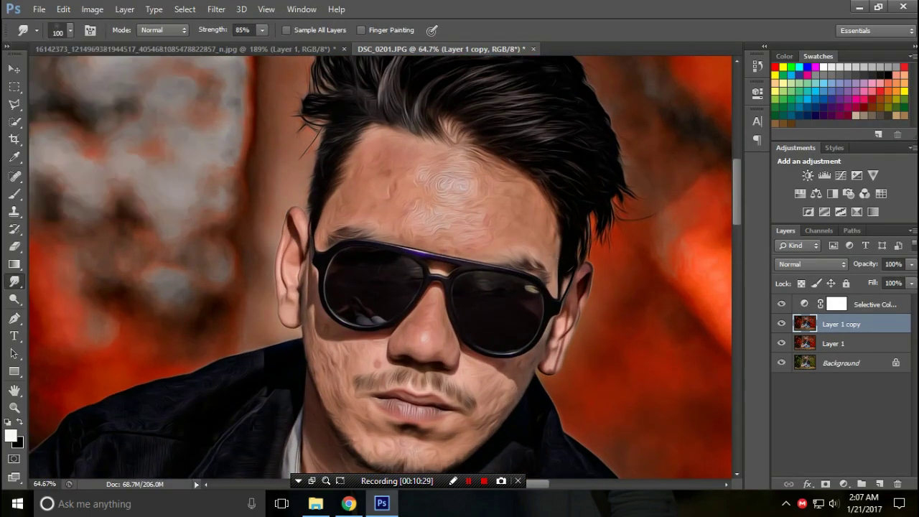
pyautogui.scroll(2, 506, 201)
pyautogui.press('5')
pyautogui.press('[')
pyautogui.press('[')
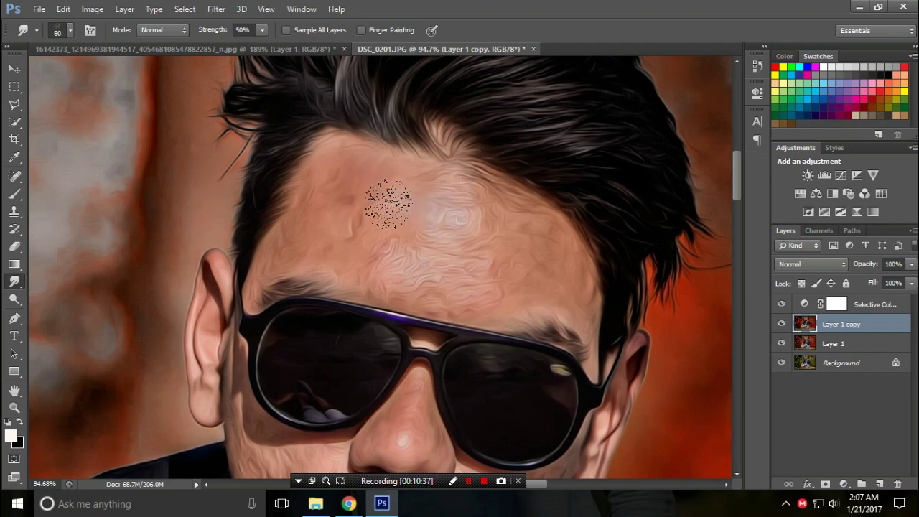
pyautogui.moveTo(356, 203); pyautogui.dragTo(492, 216)
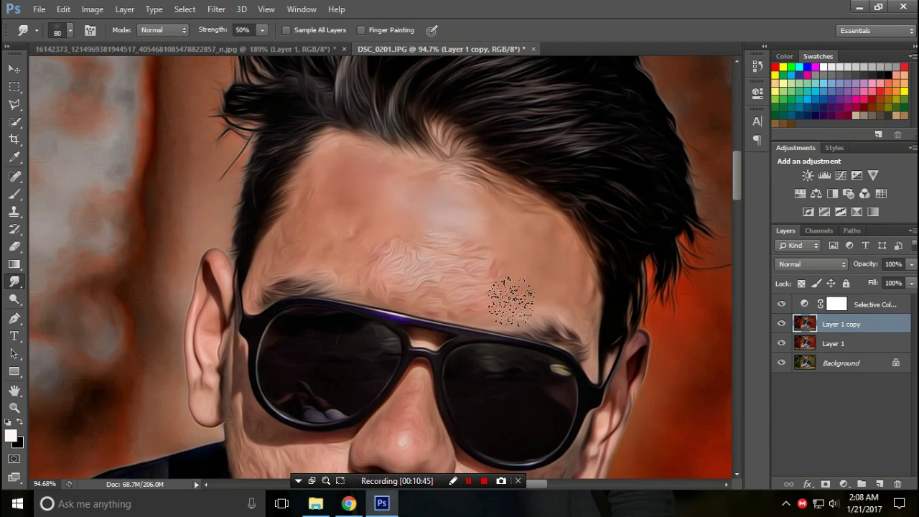
pyautogui.moveTo(473, 256)
pyautogui.mouseDown()
pyautogui.moveTo(318, 242)
pyautogui.moveTo(428, 287)
pyautogui.moveTo(337, 252)
pyautogui.moveTo(308, 215)
pyautogui.moveTo(338, 164)
pyautogui.moveTo(455, 220)
pyautogui.moveTo(567, 223)
pyautogui.mouseUp()
# Shrink the smudge brush to 50 and review the photo, fitting it to the window
pyautogui.scroll(-3, 369, 349)
pyautogui.scroll(2, 493, 267)
pyautogui.press('[')
pyautogui.press('[')
pyautogui.press('[')
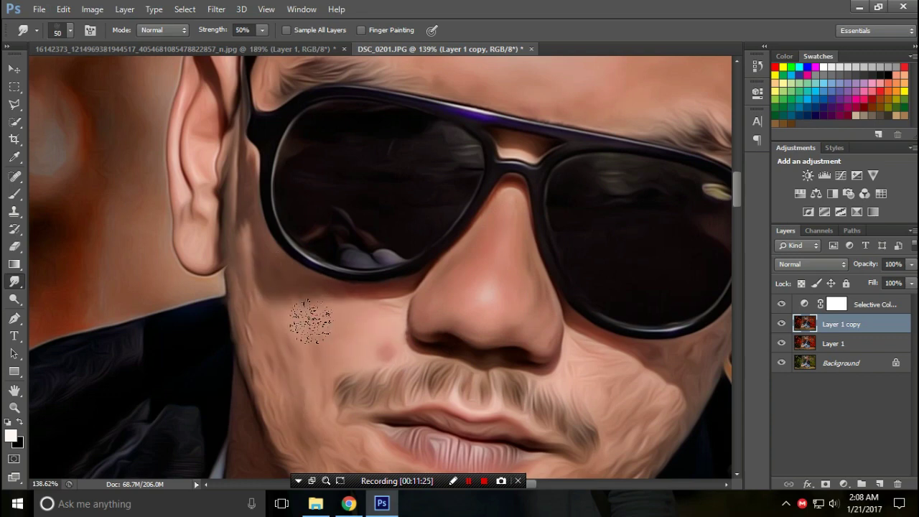
pyautogui.scroll(-3, 312, 305)
pyautogui.scroll(3, 316, 307)
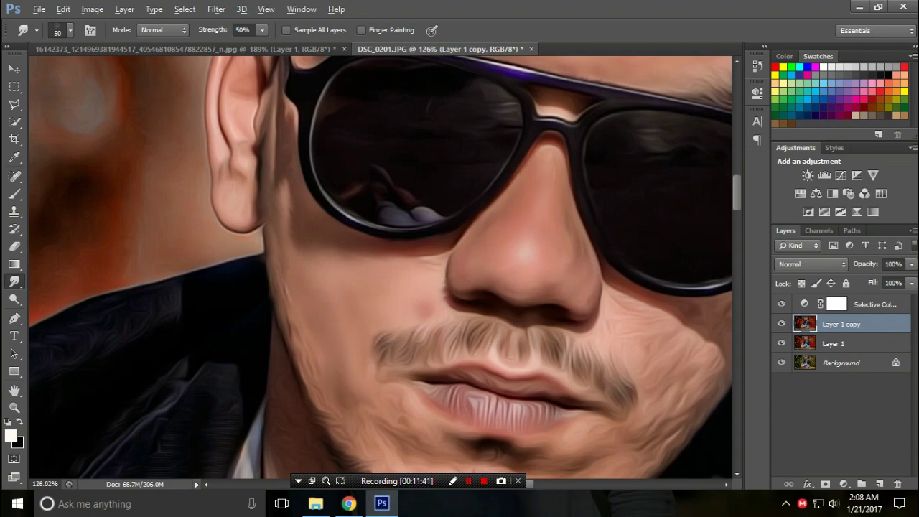
pyautogui.scroll(1, 452, 285)
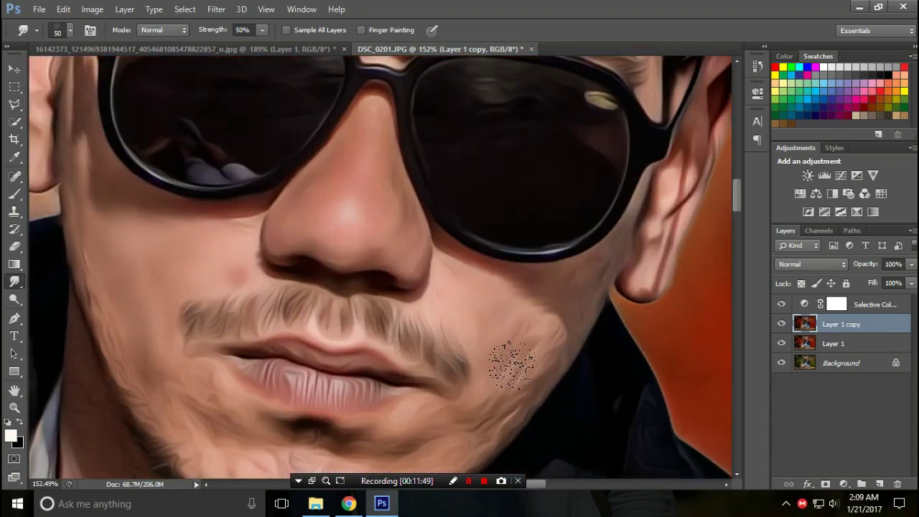
pyautogui.scroll(-3, 517, 364)
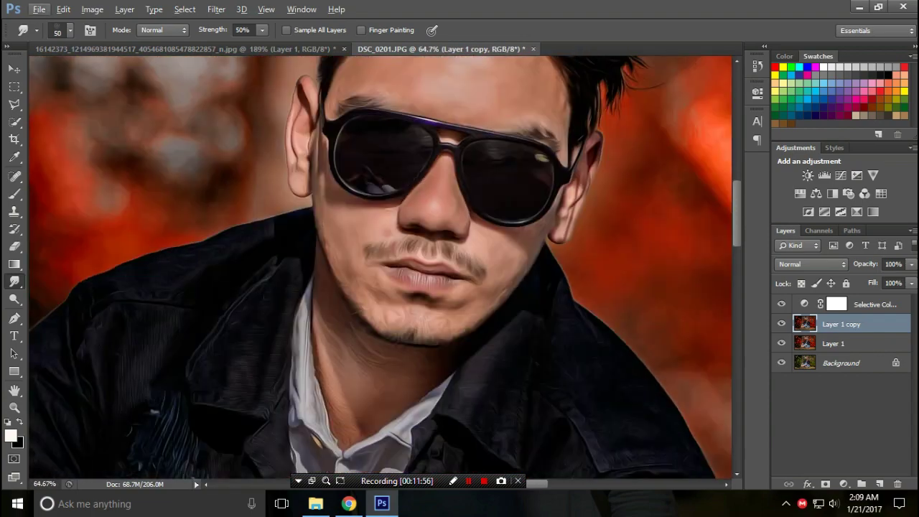
pyautogui.scroll(3, 364, 275)
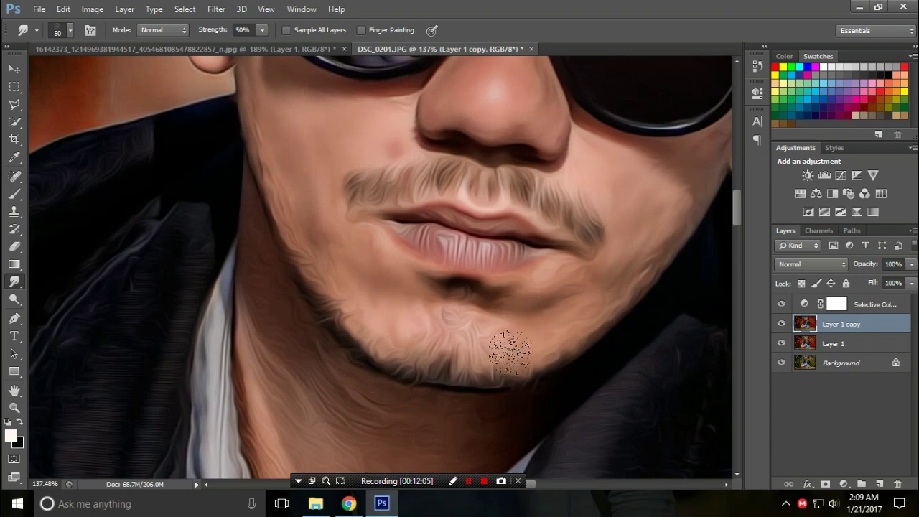
pyautogui.scroll(-2, 549, 283)
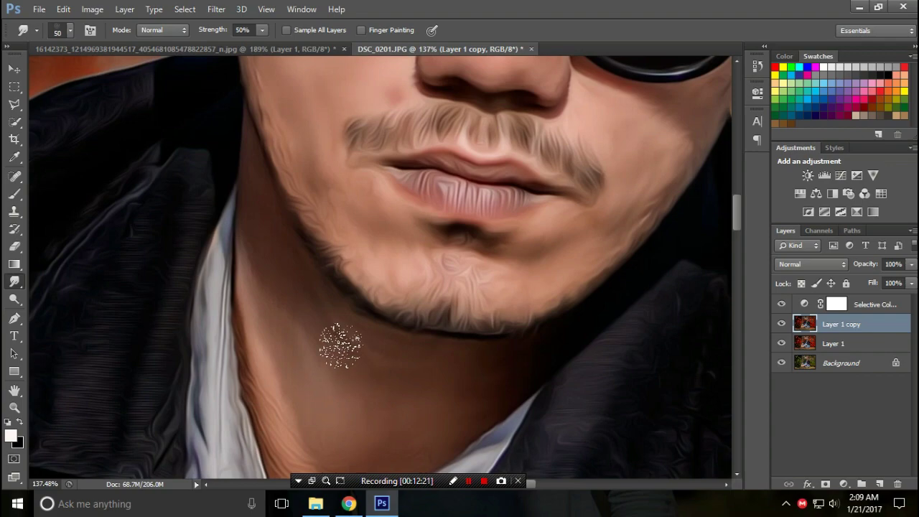
pyautogui.scroll(-4, 391, 457)
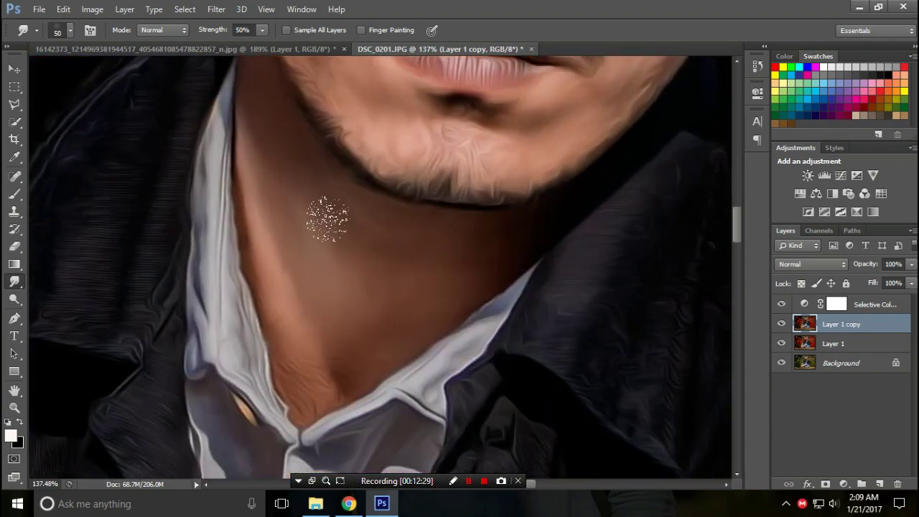
pyautogui.hotkey('ctrl', '0')
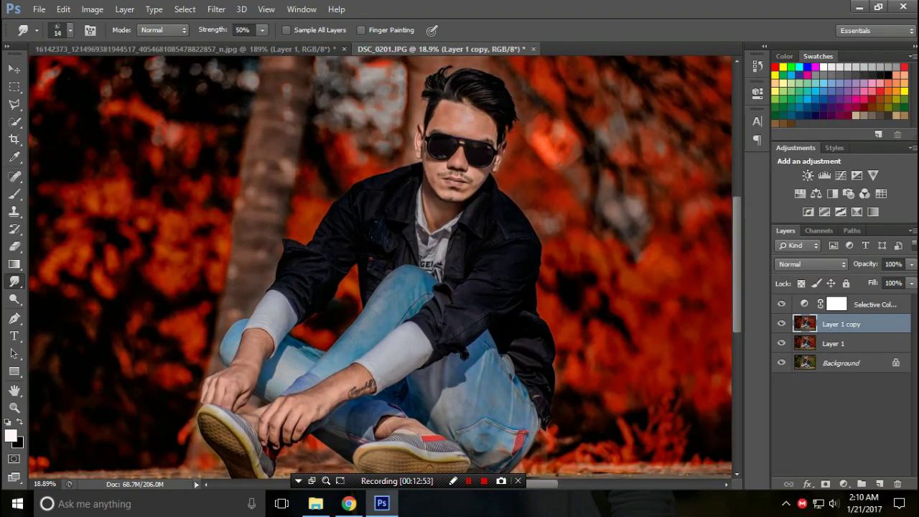
pyautogui.scroll(2, 466, 373)
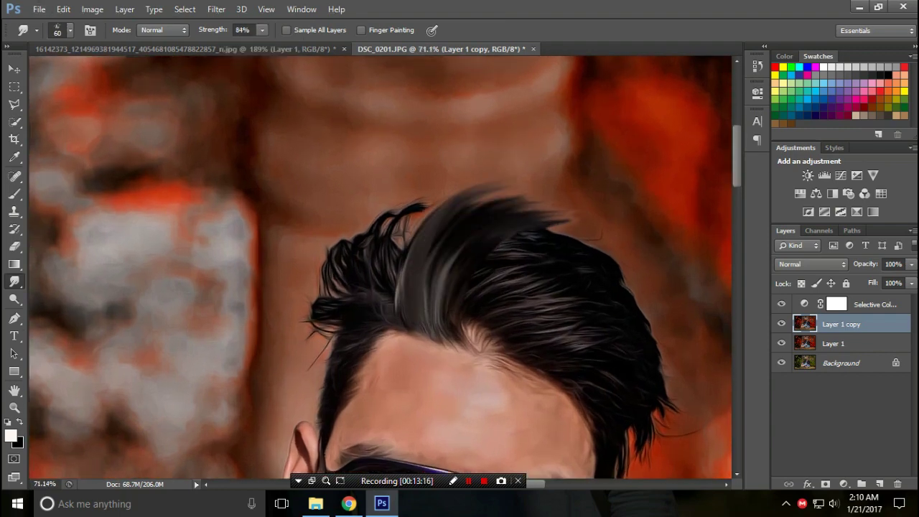
# Smudge the right side of the hair outward into longer swept strands
pyautogui.moveTo(551, 241); pyautogui.dragTo(597, 229)
pyautogui.moveTo(503, 280)
pyautogui.mouseDown()
pyautogui.moveTo(595, 230)
pyautogui.moveTo(628, 262)
pyautogui.mouseUp()
pyautogui.moveTo(517, 301)
pyautogui.mouseDown()
pyautogui.moveTo(635, 266)
pyautogui.moveTo(639, 287)
pyautogui.mouseUp()
pyautogui.moveTo(545, 330)
pyautogui.mouseDown()
pyautogui.moveTo(661, 287)
pyautogui.moveTo(664, 313)
pyautogui.mouseUp()
pyautogui.moveTo(567, 348); pyautogui.dragTo(679, 341)
pyautogui.moveTo(574, 373)
pyautogui.mouseDown()
pyautogui.moveTo(678, 359)
pyautogui.moveTo(666, 370)
pyautogui.moveTo(660, 323)
pyautogui.moveTo(675, 280)
pyautogui.mouseUp()
pyautogui.scroll(-5, 380, 266)
pyautogui.moveTo(631, 402); pyautogui.dragTo(664, 337)
pyautogui.scroll(2, 380, 266)
# Smudge the upper-right and top hair edges into swept-up strands
pyautogui.moveTo(610, 276); pyautogui.dragTo(679, 237)
pyautogui.moveTo(574, 266); pyautogui.dragTo(671, 216)
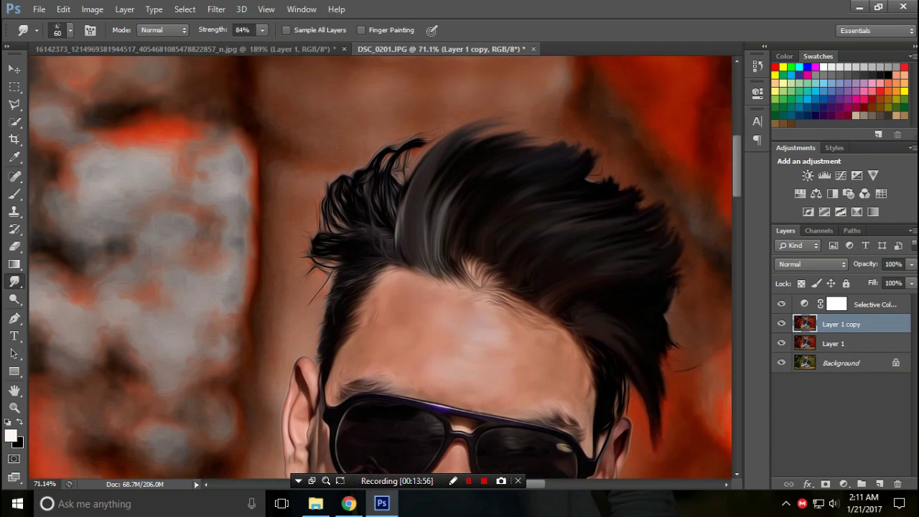
pyautogui.moveTo(531, 229); pyautogui.dragTo(664, 183)
pyautogui.moveTo(581, 196); pyautogui.dragTo(642, 170)
pyautogui.moveTo(542, 197); pyautogui.dragTo(621, 164)
pyautogui.scroll(3, 380, 266)
pyautogui.moveTo(465, 231); pyautogui.dragTo(553, 197)
# Pull the left top curls upward into spikes
pyautogui.moveTo(402, 330); pyautogui.dragTo(420, 219)
pyautogui.moveTo(413, 279); pyautogui.dragTo(452, 197)
pyautogui.moveTo(384, 312); pyautogui.dragTo(401, 207)
pyautogui.moveTo(352, 315); pyautogui.dragTo(370, 222)
pyautogui.scroll(2, 381, 266)
# Smudge the left hair edge into upward spikes and smooth the strands along the top
pyautogui.moveTo(341, 387); pyautogui.dragTo(323, 291)
pyautogui.moveTo(327, 416); pyautogui.dragTo(305, 323)
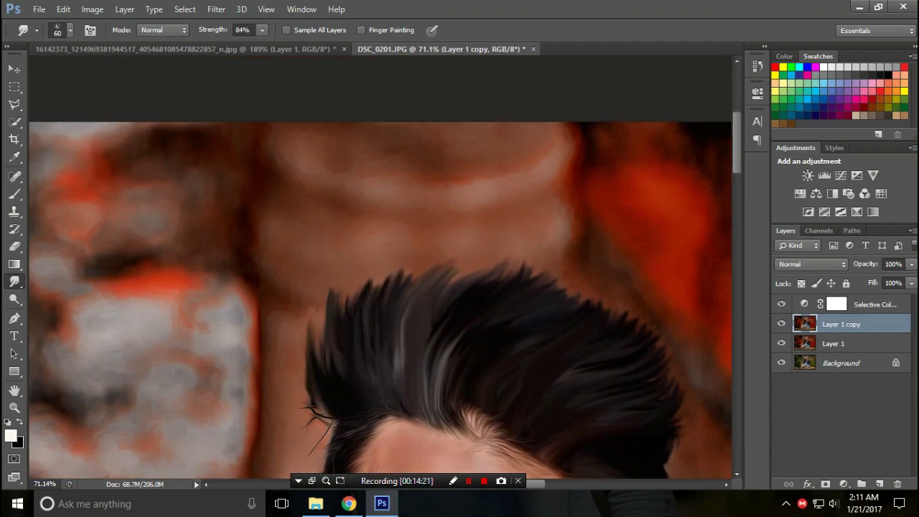
pyautogui.moveTo(330, 369); pyautogui.dragTo(305, 309)
pyautogui.moveTo(337, 334); pyautogui.dragTo(352, 262)
pyautogui.moveTo(344, 308)
pyautogui.mouseDown()
pyautogui.moveTo(402, 259)
pyautogui.moveTo(489, 262)
pyautogui.mouseUp()
pyautogui.moveTo(338, 424)
pyautogui.mouseDown()
pyautogui.moveTo(298, 380)
pyautogui.moveTo(295, 334)
pyautogui.mouseUp()
pyautogui.scroll(-3, 380, 287)
pyautogui.scroll(3, 380, 287)
pyautogui.scroll(-2, 380, 287)
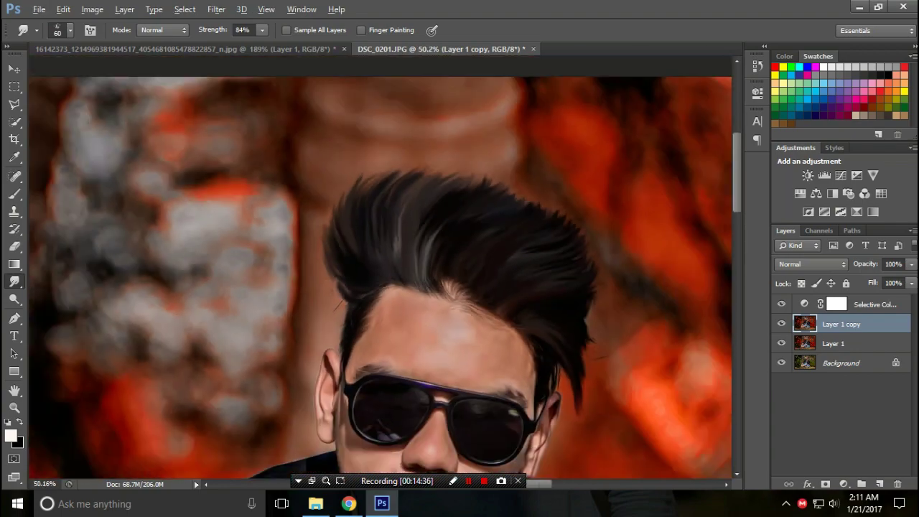
pyautogui.scroll(2, 381, 287)
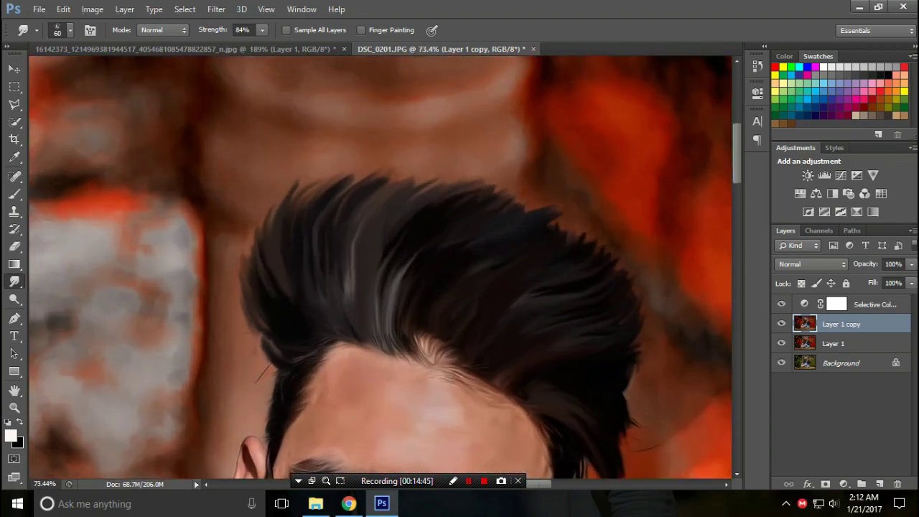
pyautogui.scroll(1, 610, 258)
pyautogui.scroll(1, 381, 266)
pyautogui.scroll(-5, 380, 265)
pyautogui.scroll(-2, 381, 265)
pyautogui.scroll(1, 380, 266)
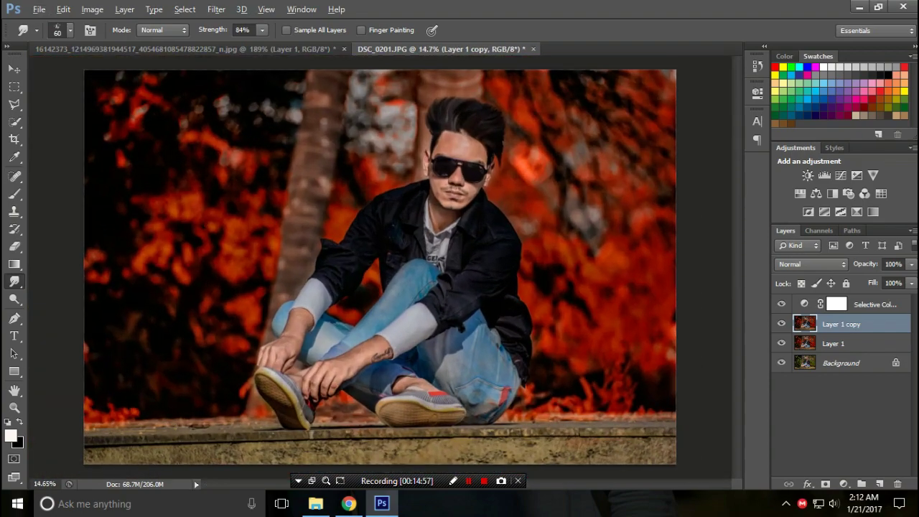
# Merge Layer 1 copy down into Layer 1 and duplicate the result as Layer 1 copy
pyautogui.rightClick(861, 324)
pyautogui.click(632, 359)
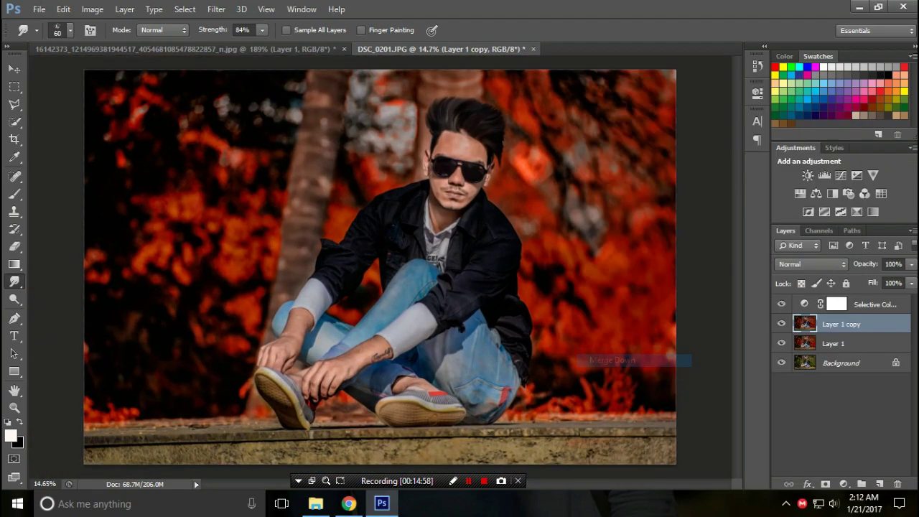
pyautogui.hotkey('ctrl', 'j')
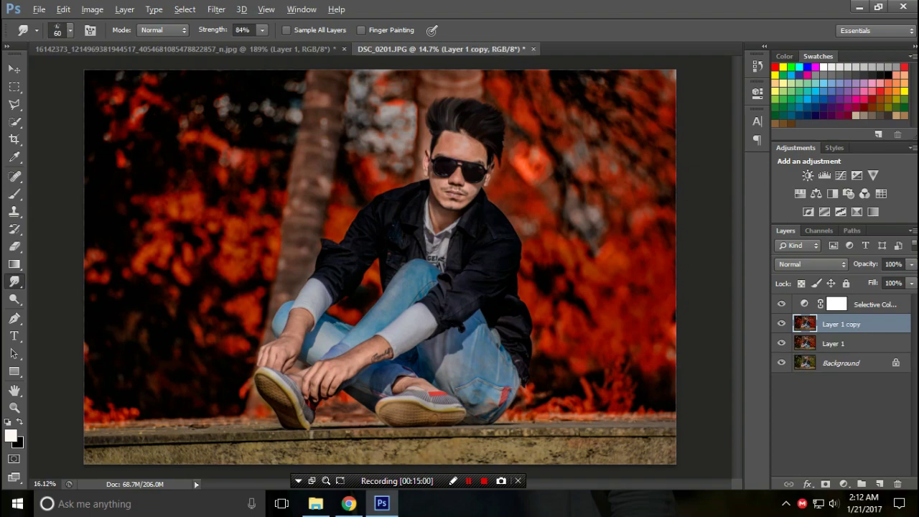
pyautogui.scroll(1, 430, 236)
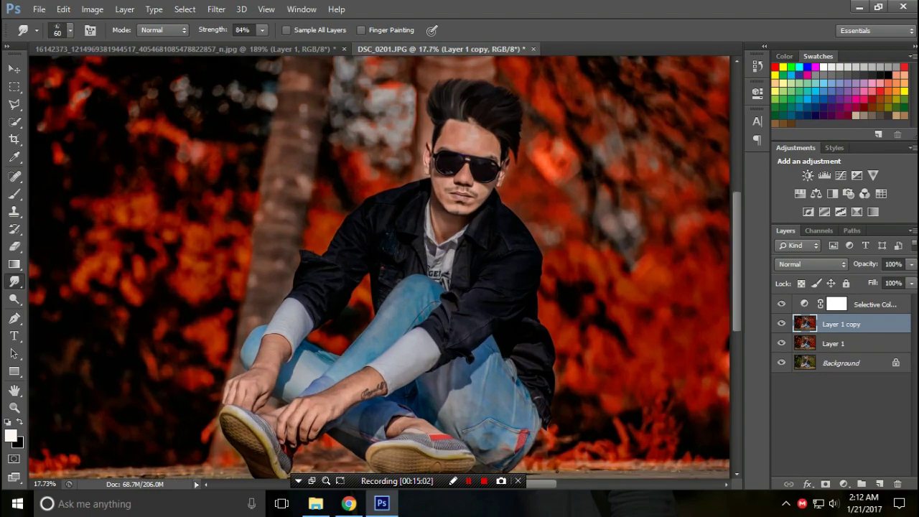
# Apply Imagenomic Portraiture smoothing to Layer 1 copy and hide the Selective Color layer
pyautogui.click(216, 9)
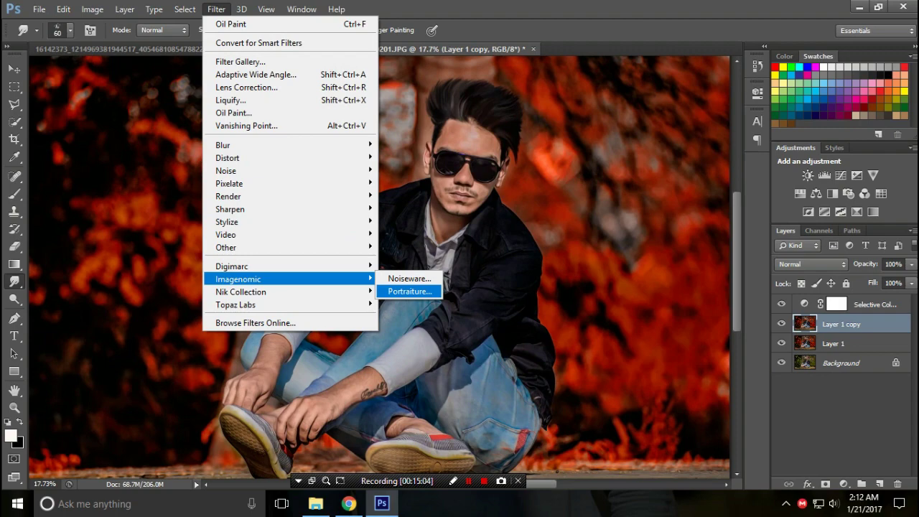
pyautogui.click(409, 291)
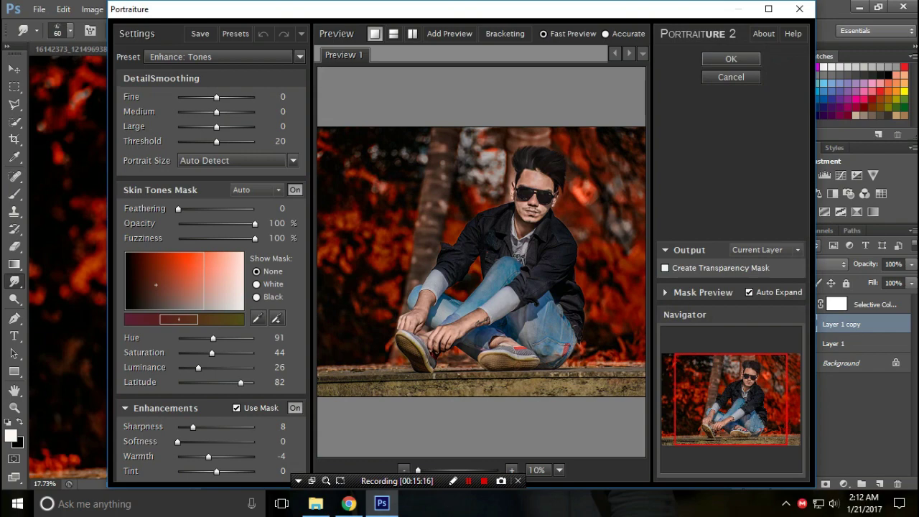
pyautogui.click(731, 59)
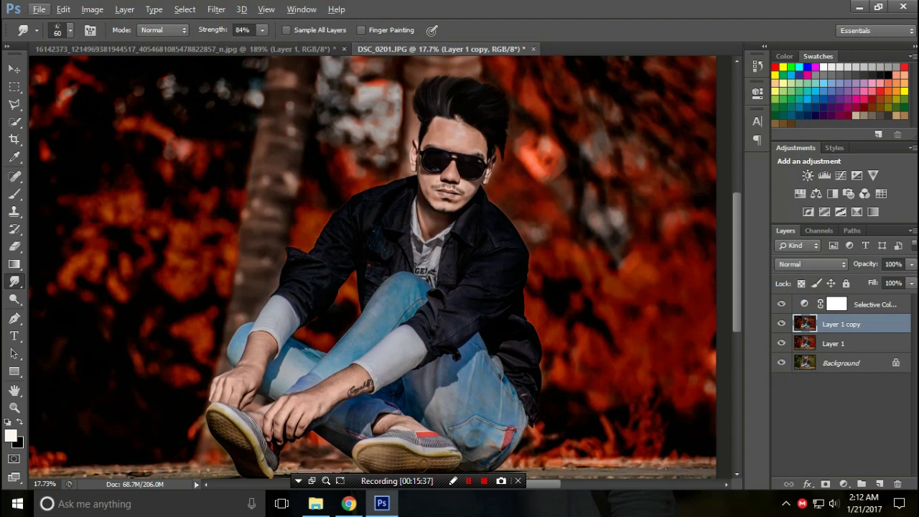
pyautogui.click(781, 303)
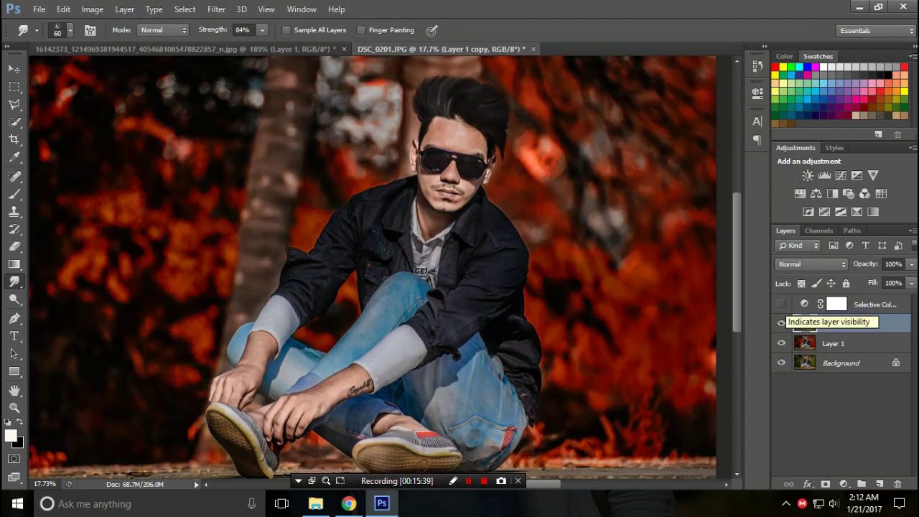
pyautogui.click(780, 304)
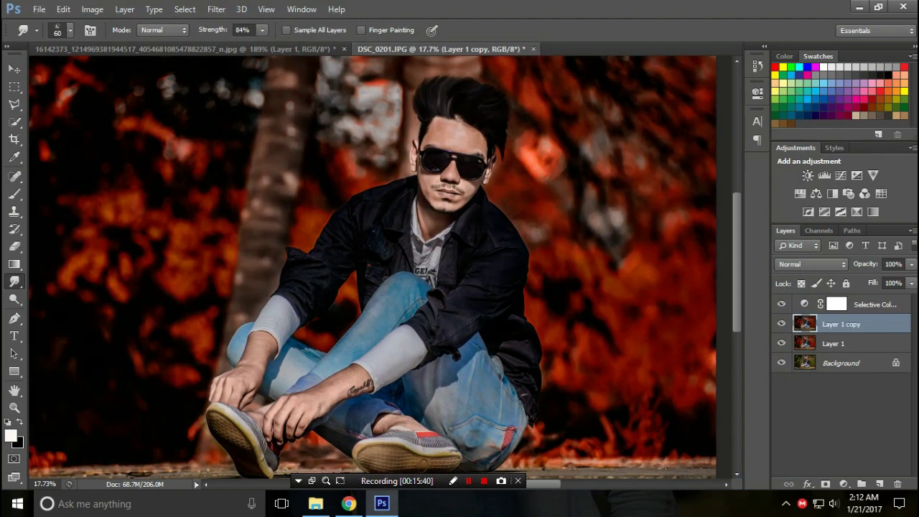
pyautogui.doubleClick(804, 303)
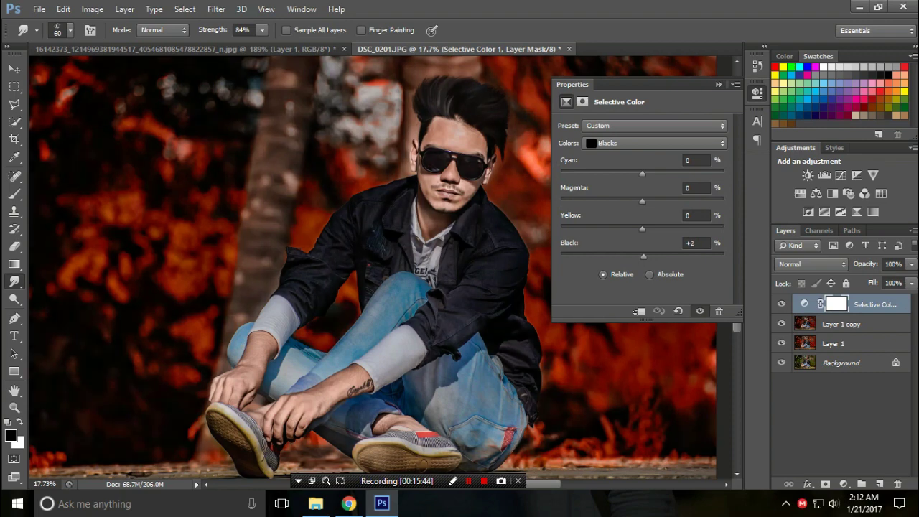
pyautogui.click(718, 84)
pyautogui.scroll(-3, 437, 251)
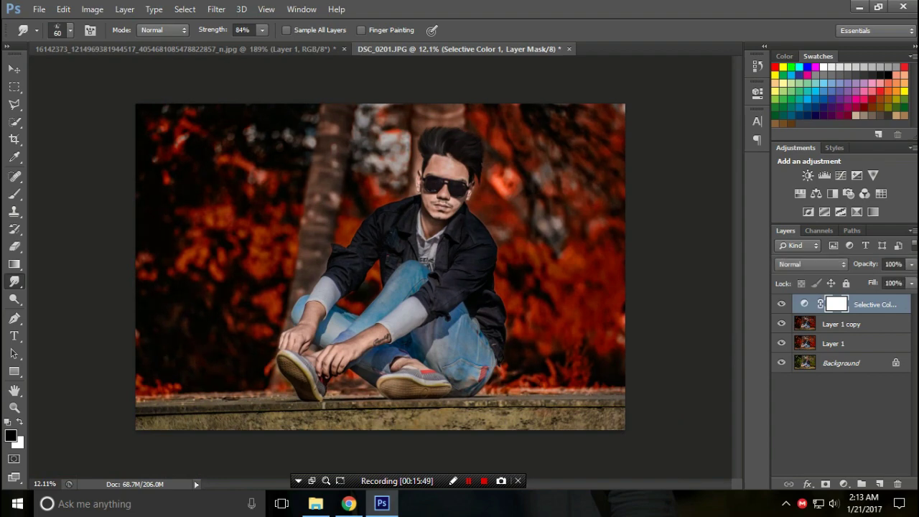
# Duplicate Layer 1 copy as Layer 1 copy 2
pyautogui.click(841, 324)
pyautogui.hotkey('ctrl', 'j')
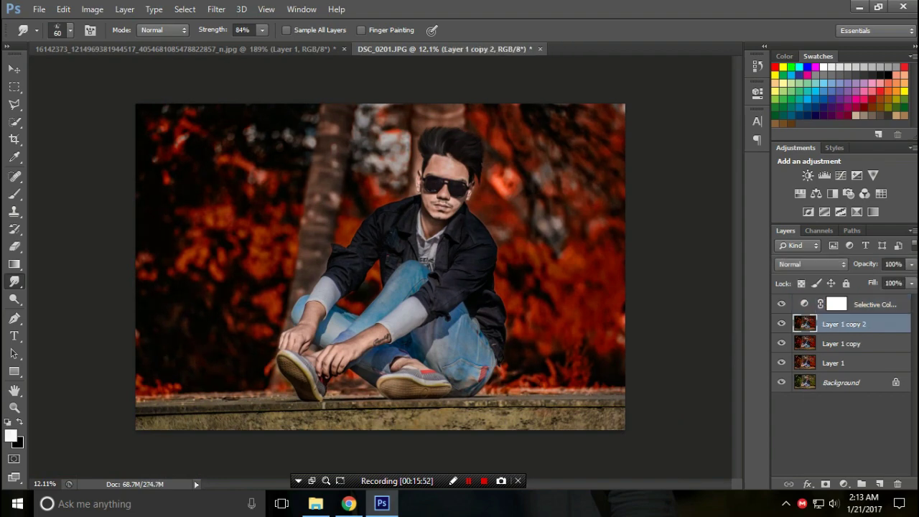
pyautogui.scroll(1, 384, 263)
pyautogui.scroll(1, 381, 265)
pyautogui.scroll(1, 380, 266)
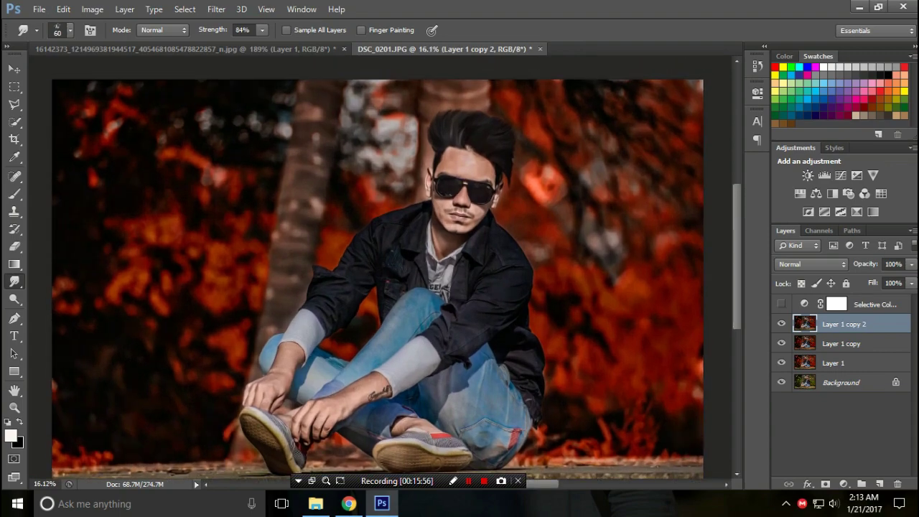
# Convert Layer 1 copy 2 to a smart object and start a Tilt-Shift blur on it
pyautogui.rightClick(849, 323)
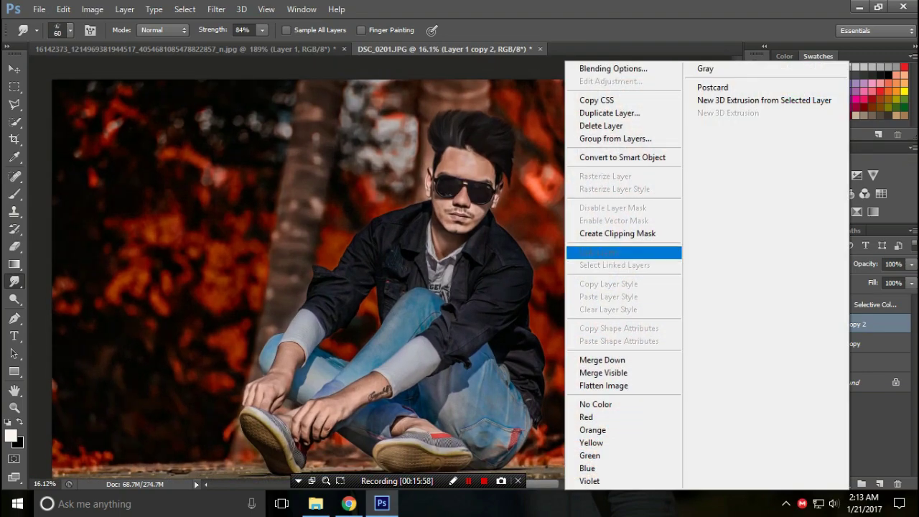
pyautogui.click(622, 157)
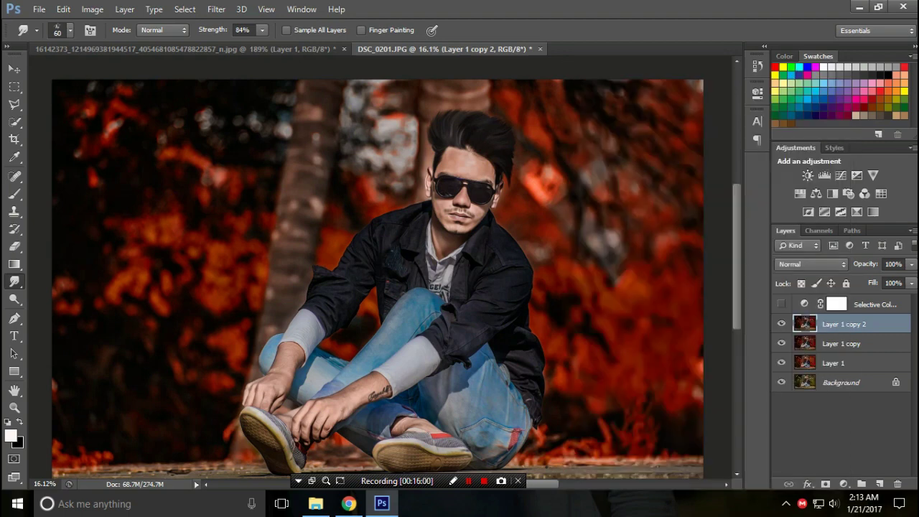
pyautogui.click(216, 8)
pyautogui.click(400, 168)
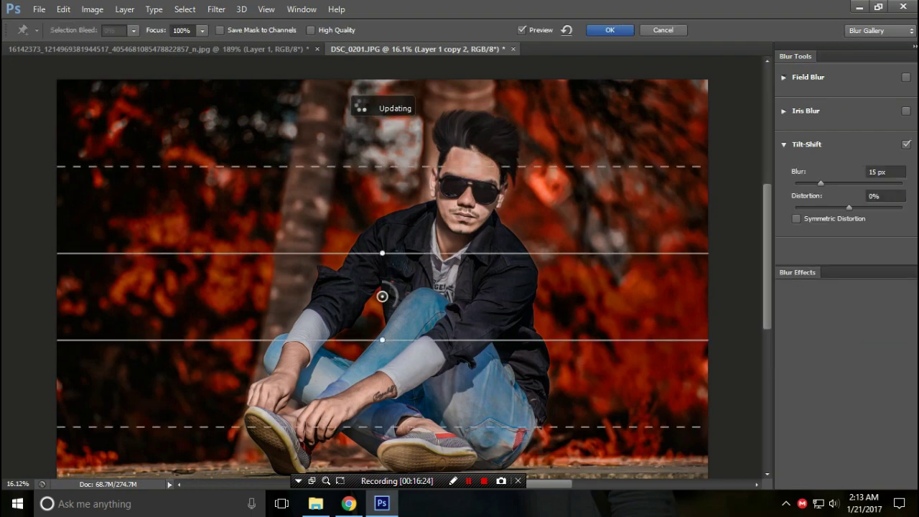
# Position the level tilt-shift focus band over the knees, extending the sharp zone to the shoes
pyautogui.moveTo(382, 296); pyautogui.dragTo(388, 349)
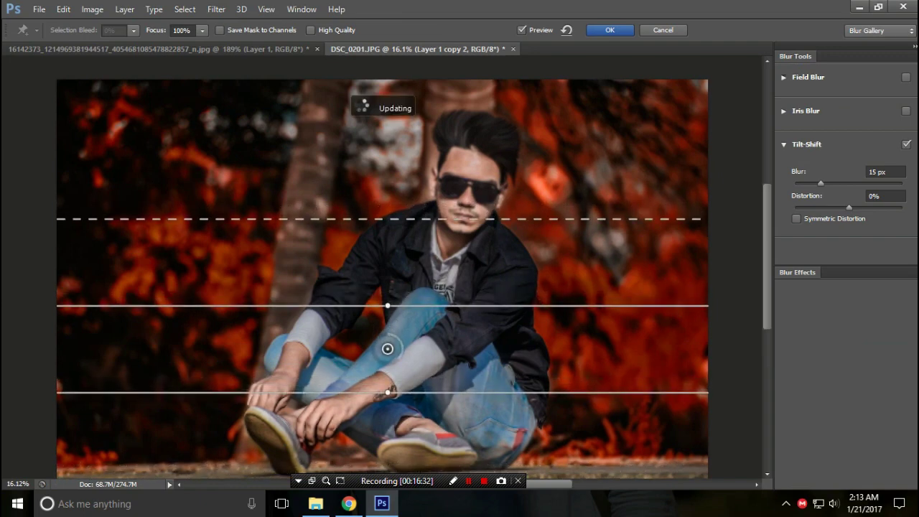
pyautogui.write('34')
pyautogui.press('Return')
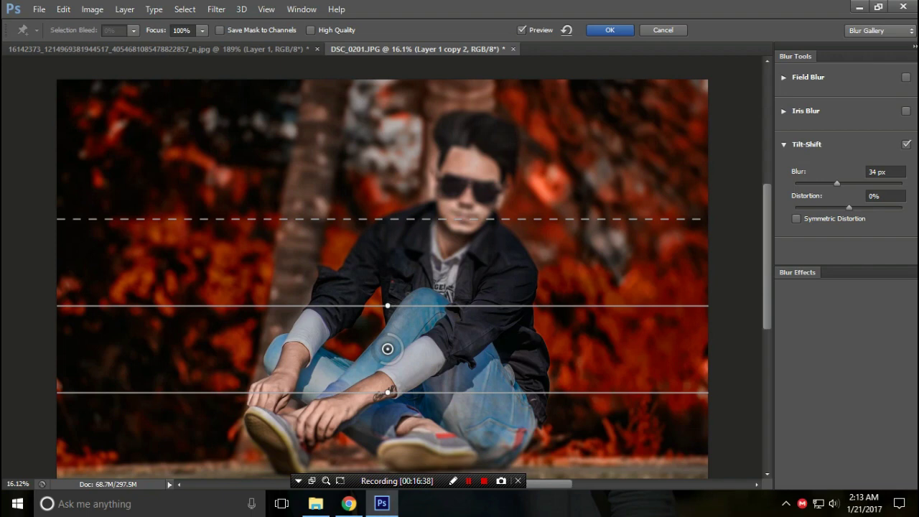
pyautogui.moveTo(402, 306); pyautogui.dragTo(431, 308)
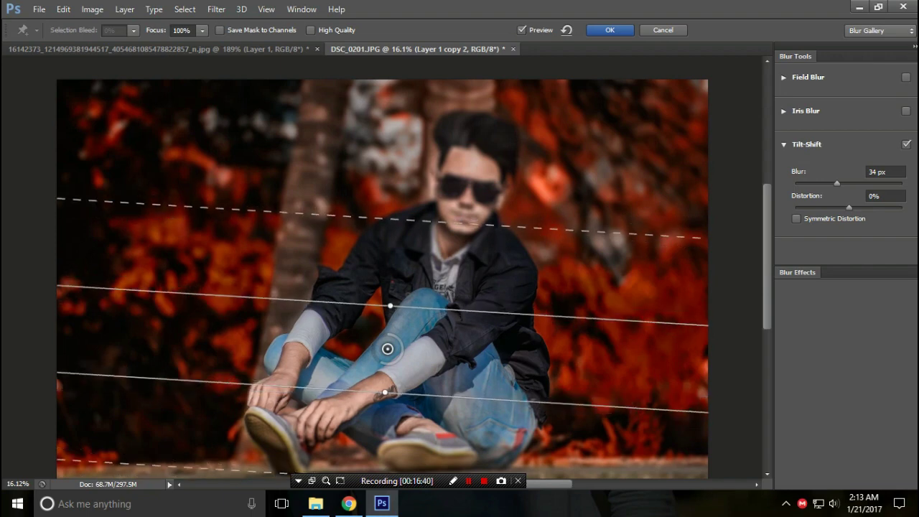
pyautogui.moveTo(430, 308); pyautogui.dragTo(430, 306)
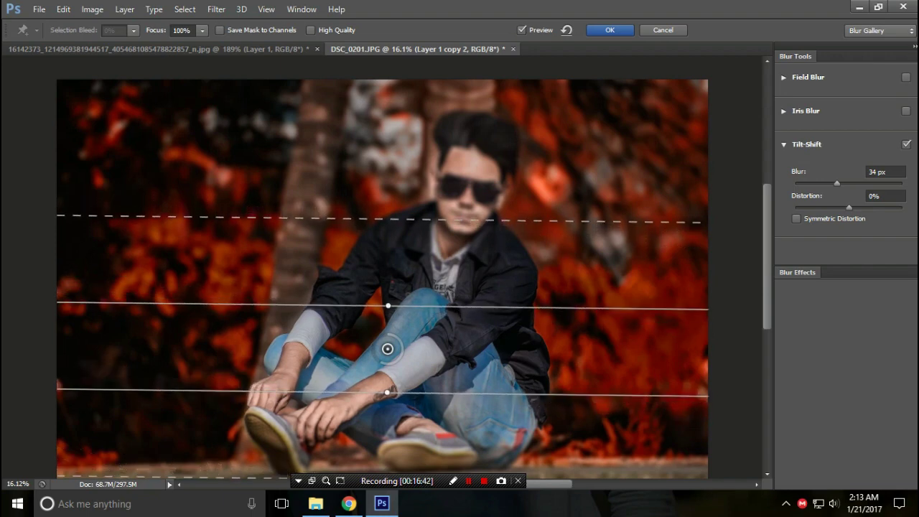
pyautogui.moveTo(386, 349)
pyautogui.mouseDown()
pyautogui.moveTo(388, 357)
pyautogui.moveTo(394, 338)
pyautogui.mouseUp()
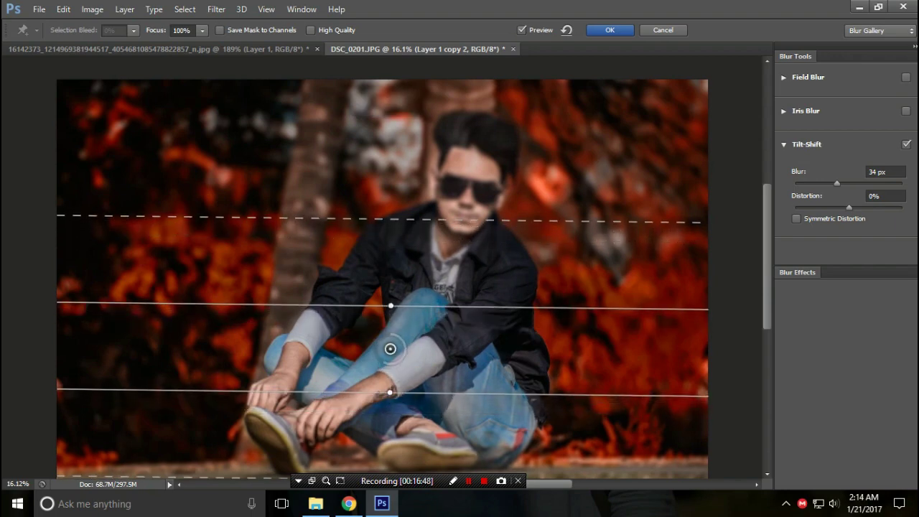
pyautogui.moveTo(394, 338)
pyautogui.mouseDown()
pyautogui.moveTo(396, 323)
pyautogui.moveTo(400, 400)
pyautogui.mouseUp()
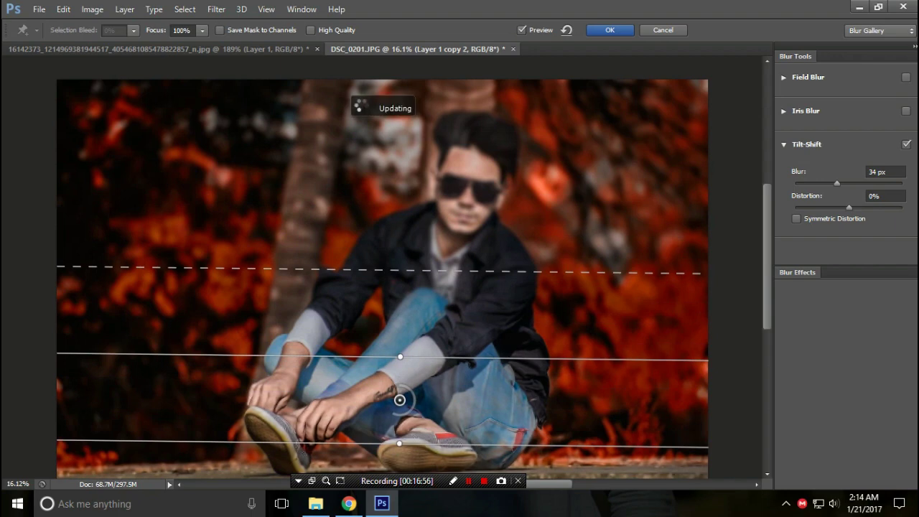
pyautogui.moveTo(399, 400)
pyautogui.mouseDown()
pyautogui.moveTo(404, 424)
pyautogui.moveTo(399, 318)
pyautogui.mouseUp()
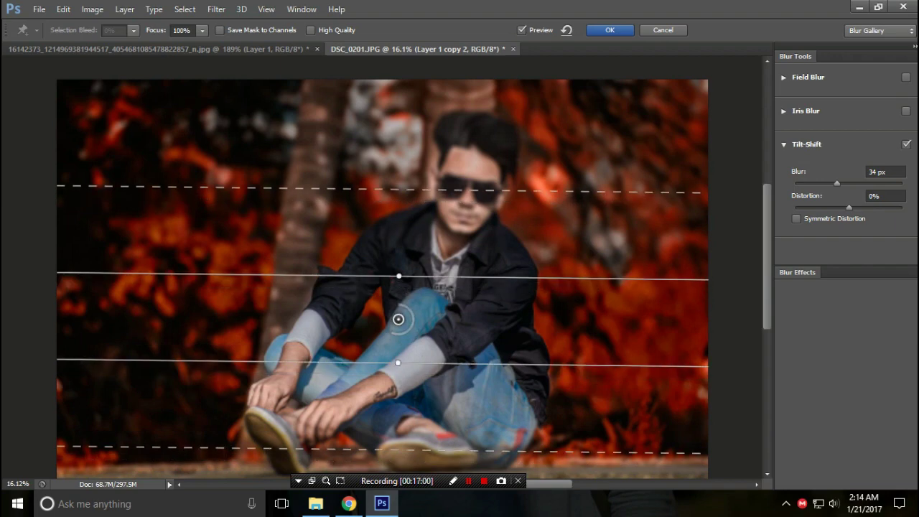
pyautogui.moveTo(398, 363); pyautogui.dragTo(397, 451)
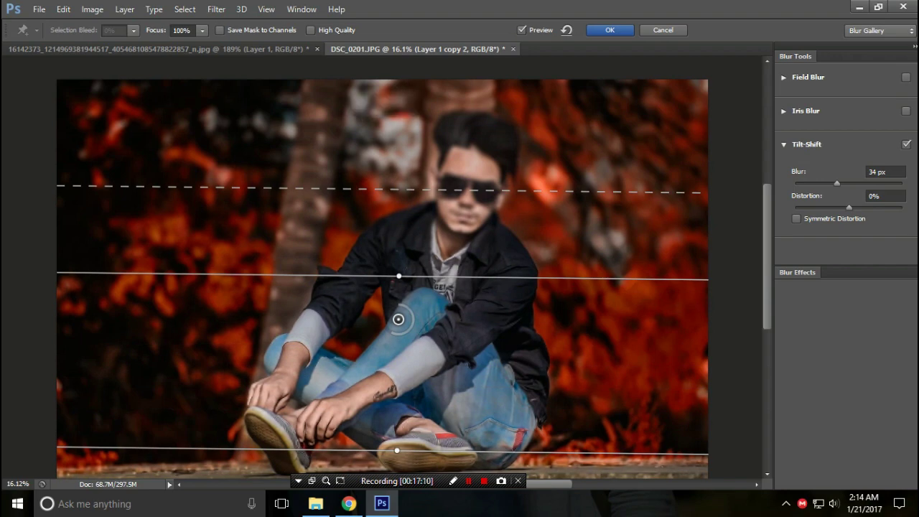
pyautogui.moveTo(459, 189); pyautogui.dragTo(463, 240)
# Set the tilt-shift blur to 64 px, lower the sharp zone's top edge, and commit
pyautogui.click(884, 172)
pyautogui.write('133')
pyautogui.press('Return')
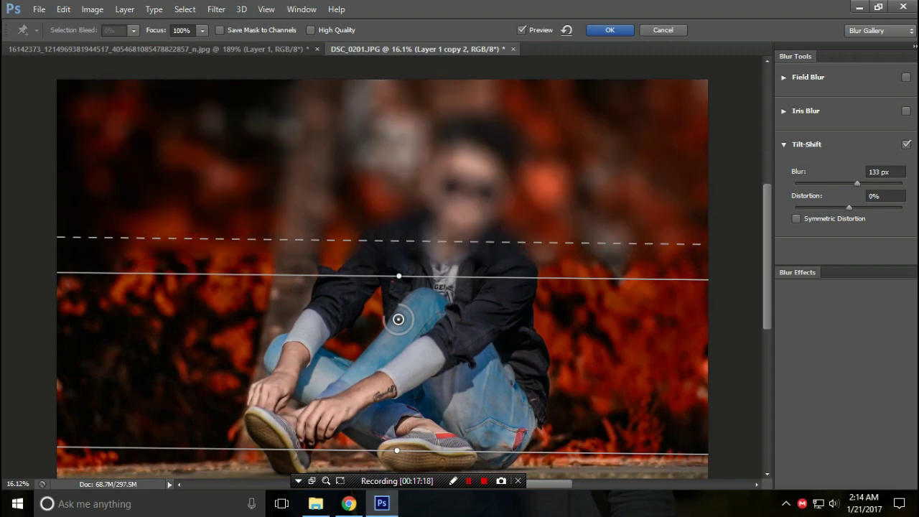
pyautogui.write('64')
pyautogui.press('Return')
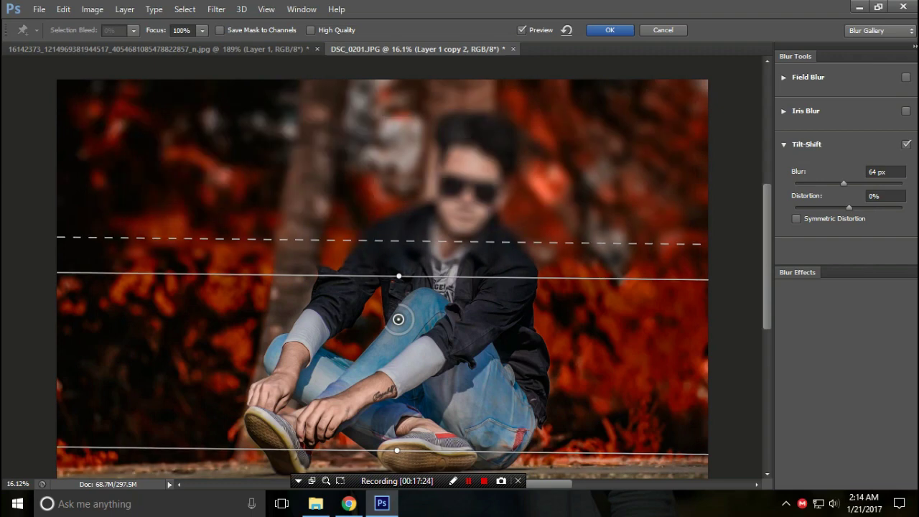
pyautogui.moveTo(399, 275); pyautogui.dragTo(398, 319)
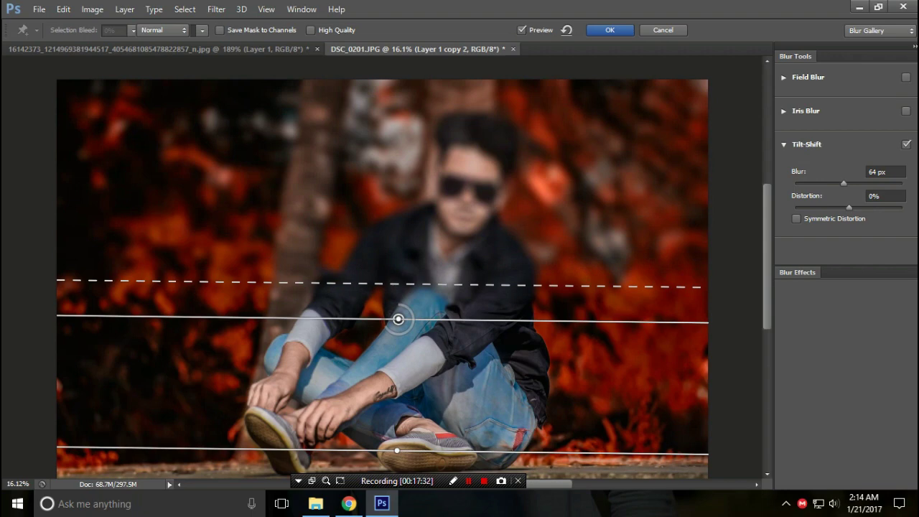
pyautogui.press('Return')
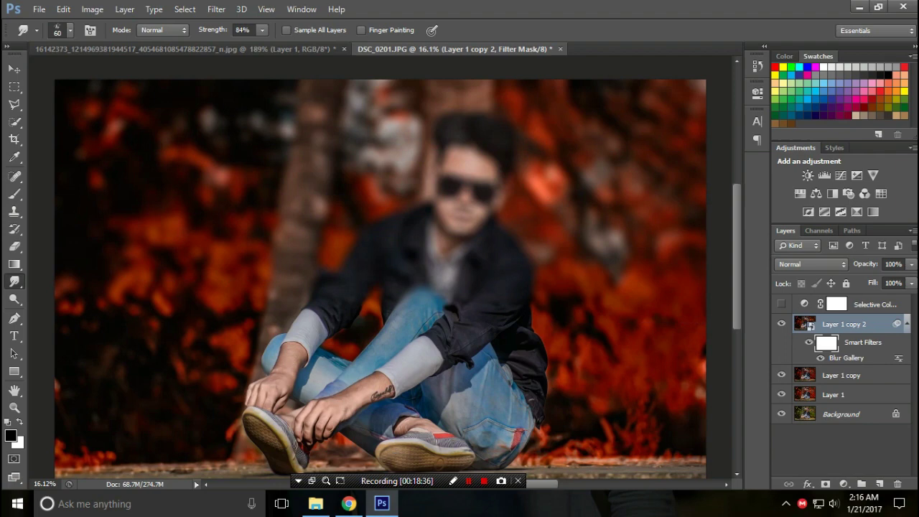
# With a 1700 px brush, paint the face and chest sharp on the blur mask
pyautogui.press('b')
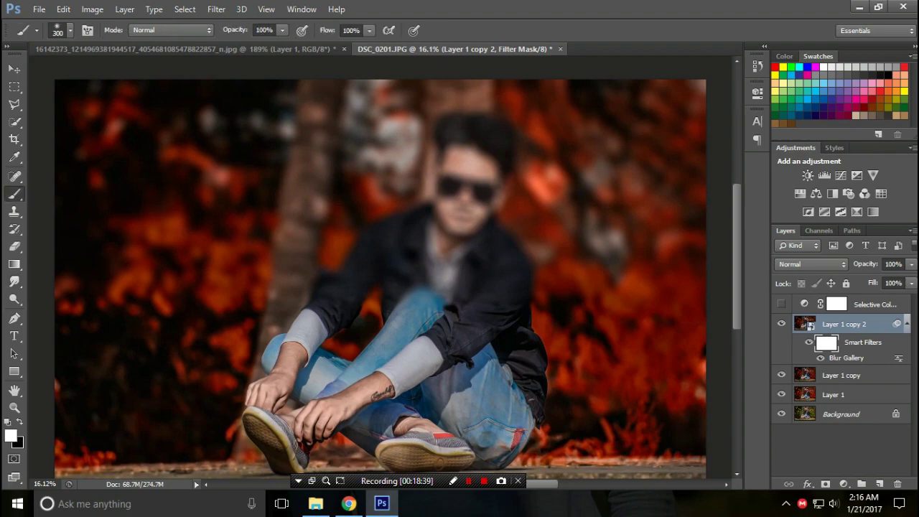
pyautogui.scroll(2, 552, 119)
pyautogui.scroll(1, 551, 118)
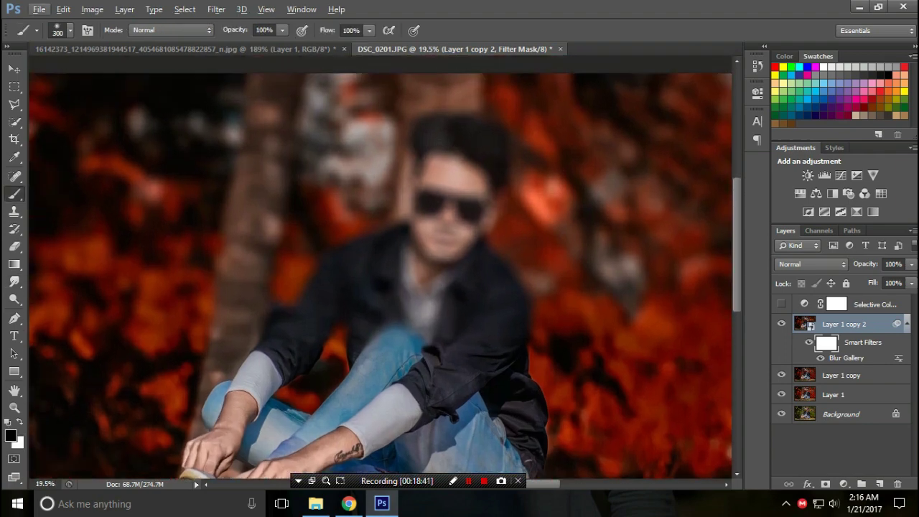
pyautogui.press(']')
pyautogui.press(']')
pyautogui.press(']')
pyautogui.moveTo(441, 205)
pyautogui.mouseDown()
pyautogui.moveTo(451, 225)
pyautogui.moveTo(445, 249)
pyautogui.moveTo(450, 195)
pyautogui.moveTo(318, 307)
pyautogui.moveTo(338, 338)
pyautogui.moveTo(458, 363)
pyautogui.moveTo(472, 379)
pyautogui.mouseUp()
pyautogui.scroll(-5, 471, 380)
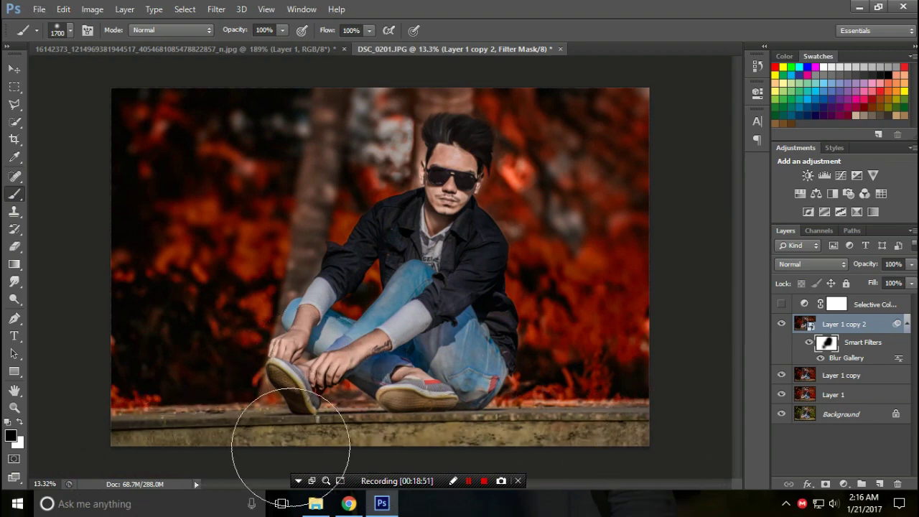
pyautogui.scroll(2, 384, 267)
pyautogui.scroll(2, 348, 215)
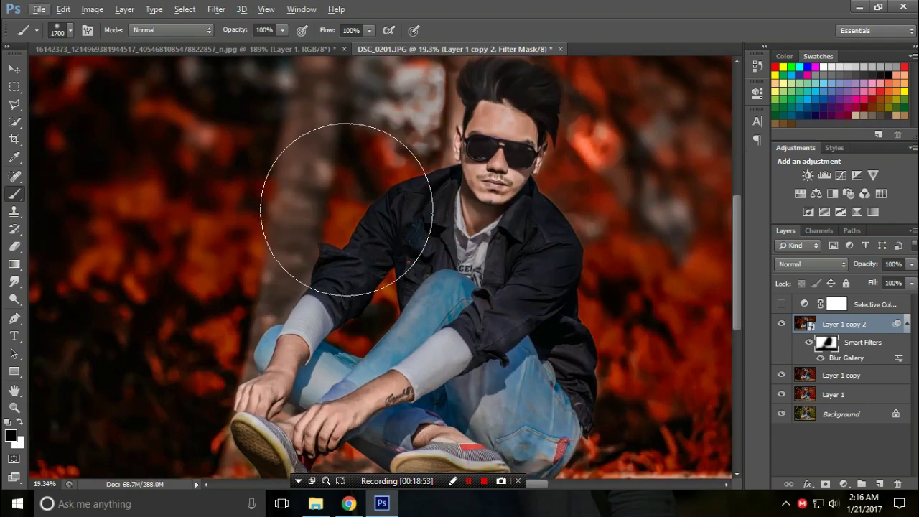
pyautogui.scroll(1, 420, 199)
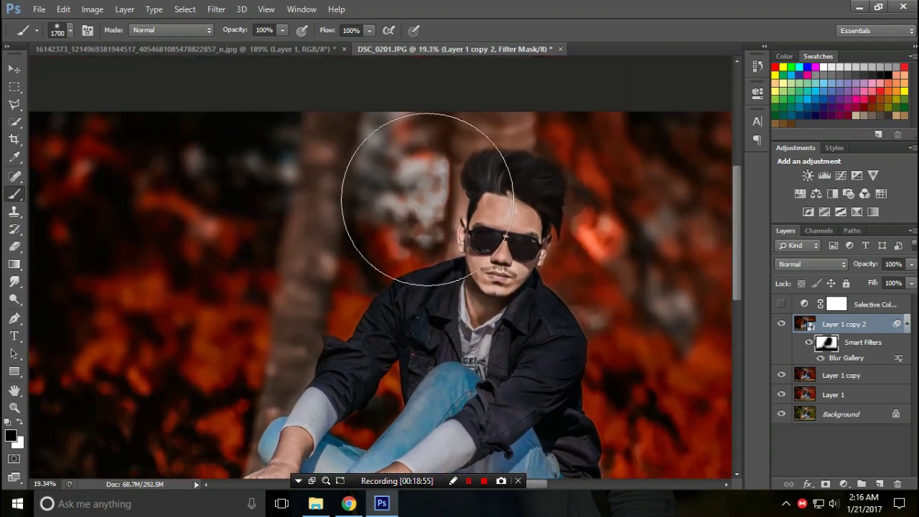
pyautogui.scroll(1, 416, 204)
pyautogui.scroll(1, 413, 209)
# Paint white with a 150 px brush over the bright orange area right of the face
pyautogui.press('[')
pyautogui.press('[')
pyautogui.press('[')
pyautogui.press('[')
pyautogui.press('[')
pyautogui.press('[')
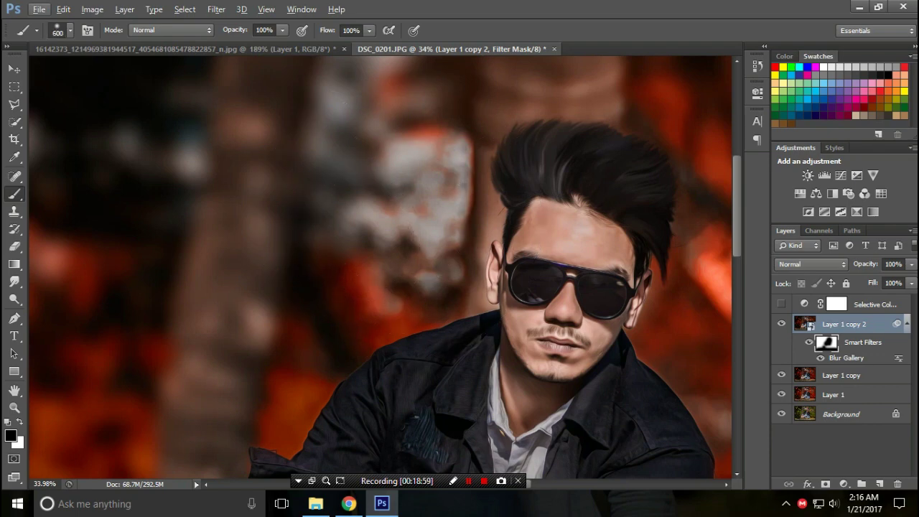
pyautogui.press('x')
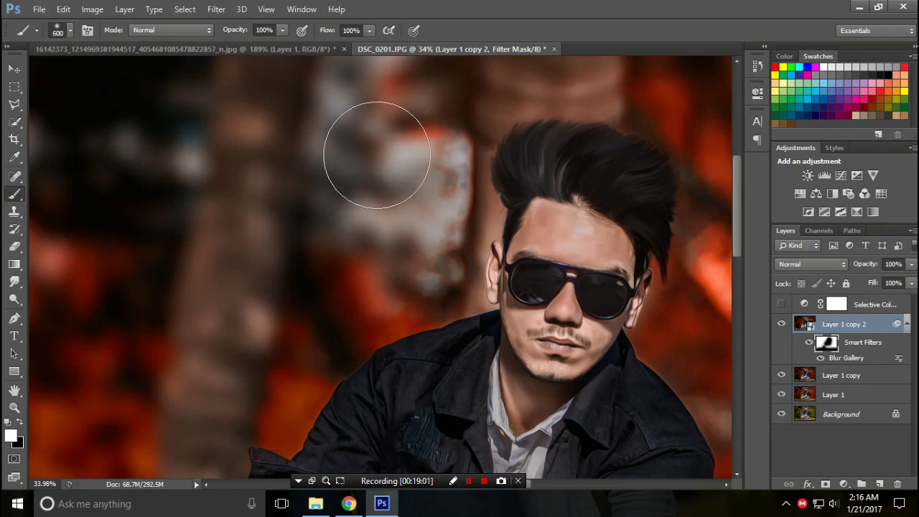
pyautogui.scroll(2, 314, 299)
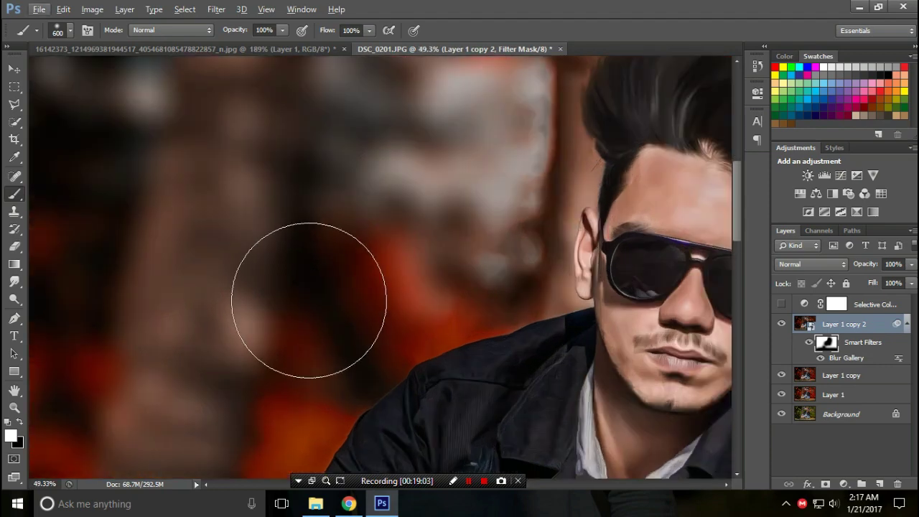
pyautogui.scroll(-3, 318, 301)
pyautogui.press('[')
pyautogui.press('[')
pyautogui.press('[')
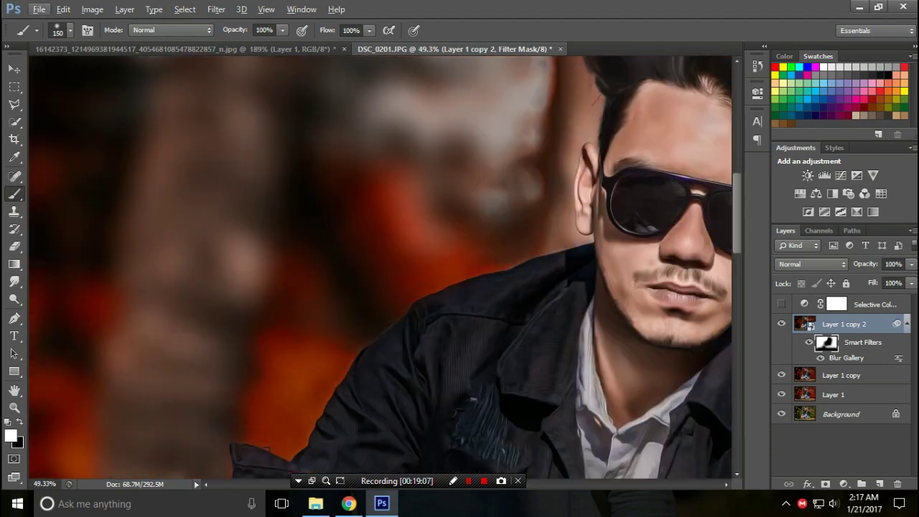
pyautogui.scroll(1, 531, 208)
pyautogui.scroll(1, 539, 201)
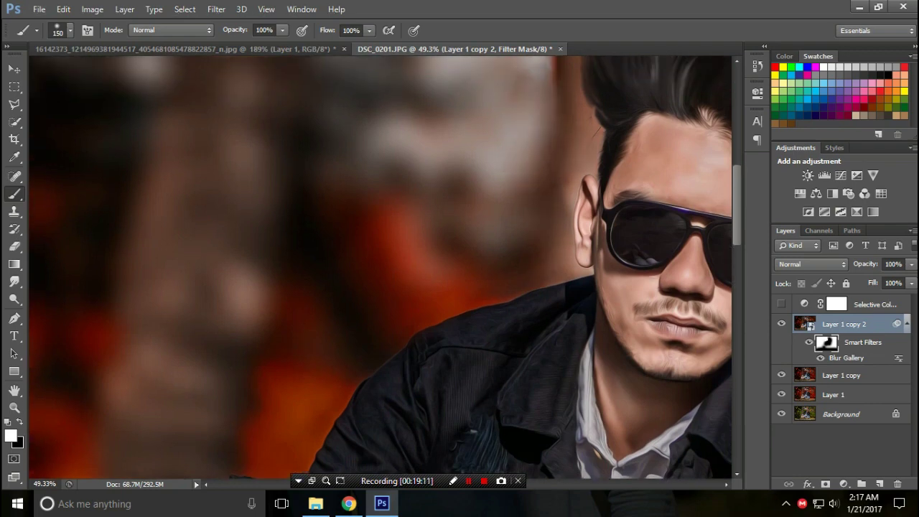
pyautogui.scroll(5, 567, 155)
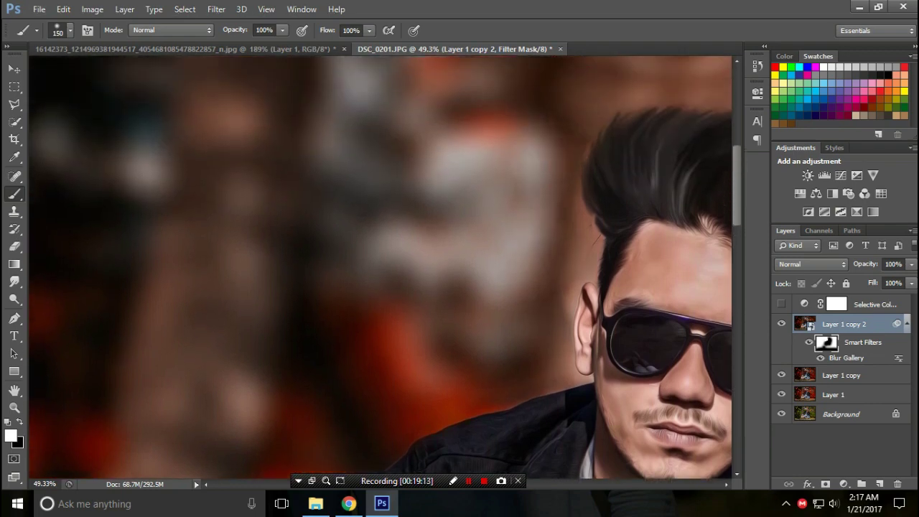
pyautogui.scroll(-2, 380, 265)
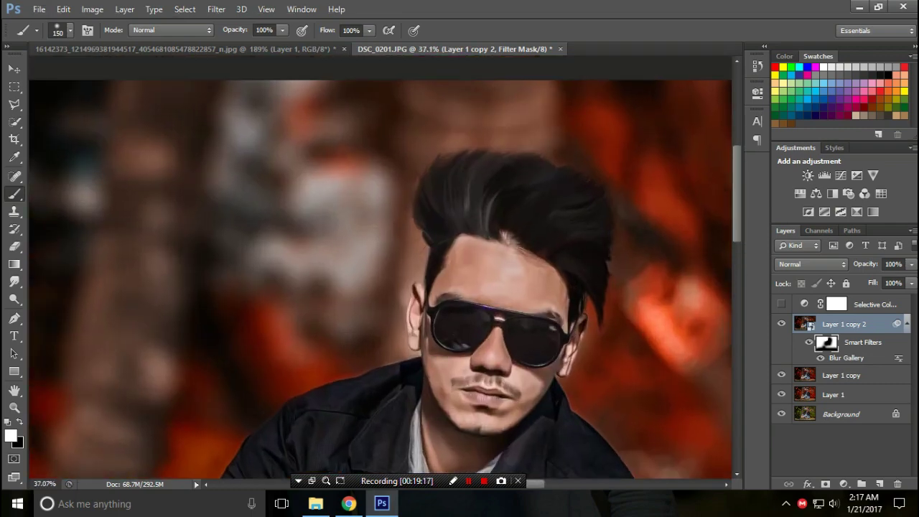
pyautogui.moveTo(634, 285); pyautogui.dragTo(635, 332)
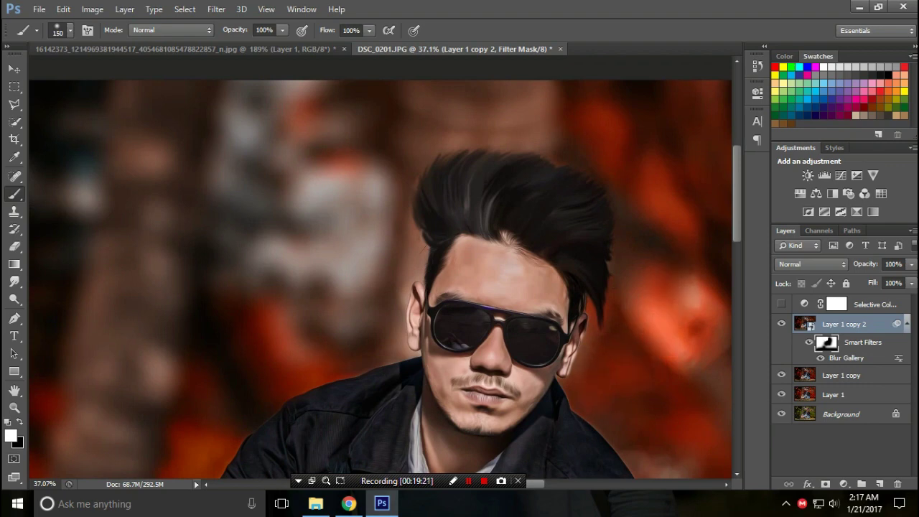
pyautogui.scroll(-2, 381, 272)
pyautogui.scroll(3, 380, 273)
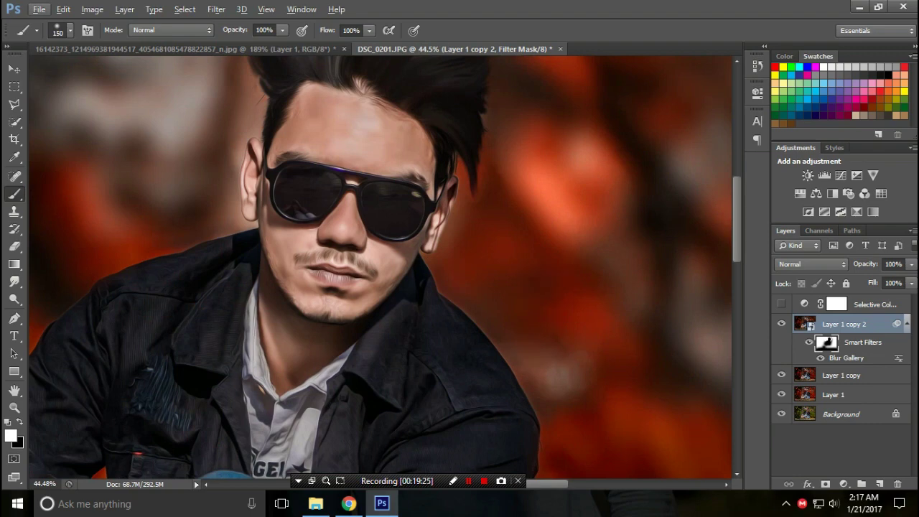
# Paint another mask stroke, then switch to black with a 1300 px brush
pyautogui.moveTo(502, 359); pyautogui.dragTo(333, 165)
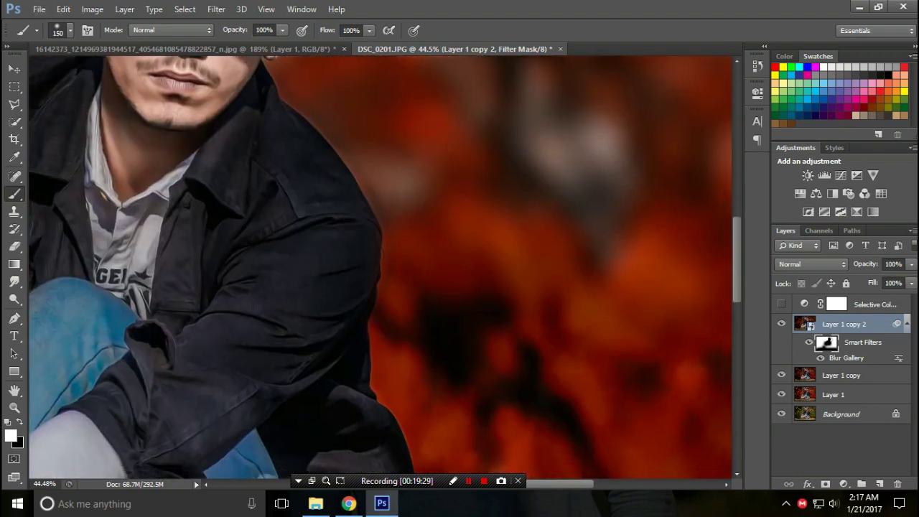
pyautogui.scroll(-2, 588, 242)
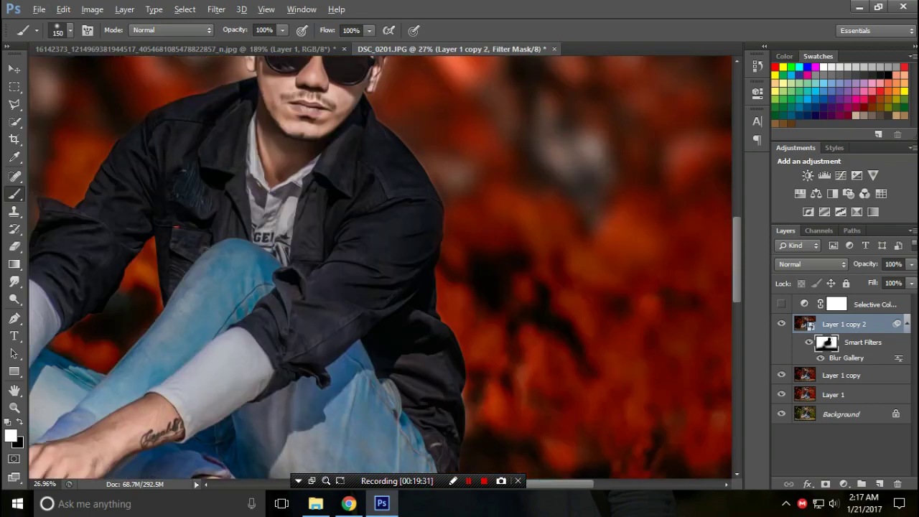
pyautogui.scroll(-2, 588, 242)
pyautogui.scroll(-2, 588, 242)
pyautogui.scroll(-2, 589, 242)
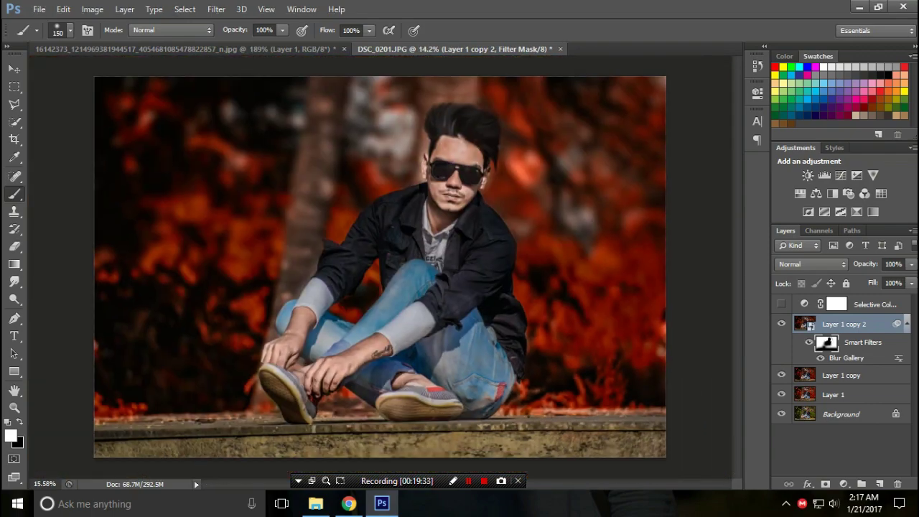
pyautogui.scroll(4, 432, 116)
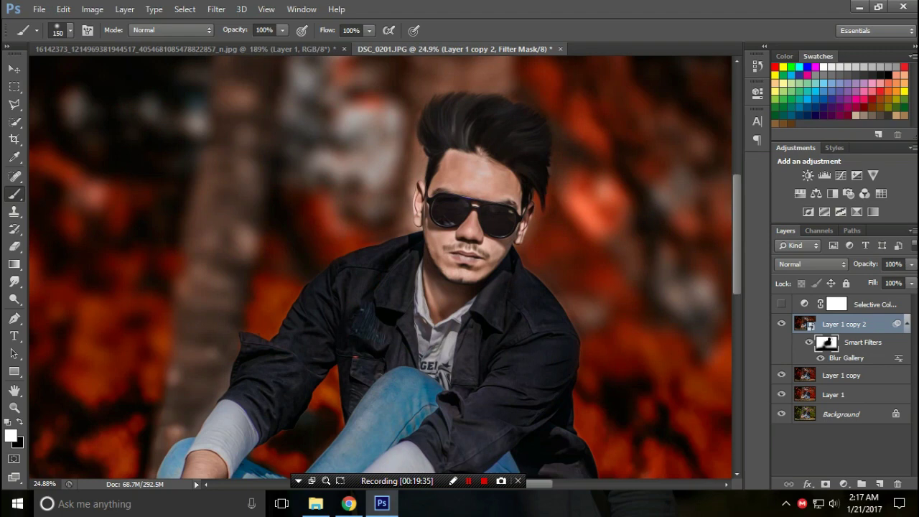
pyautogui.scroll(3, 380, 265)
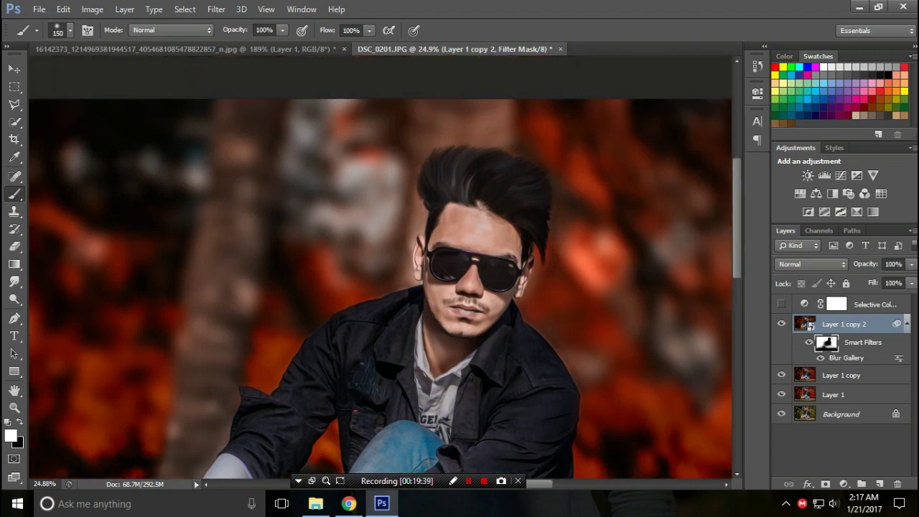
pyautogui.scroll(-1, 381, 266)
pyautogui.scroll(-2, 381, 265)
pyautogui.scroll(-1, 380, 265)
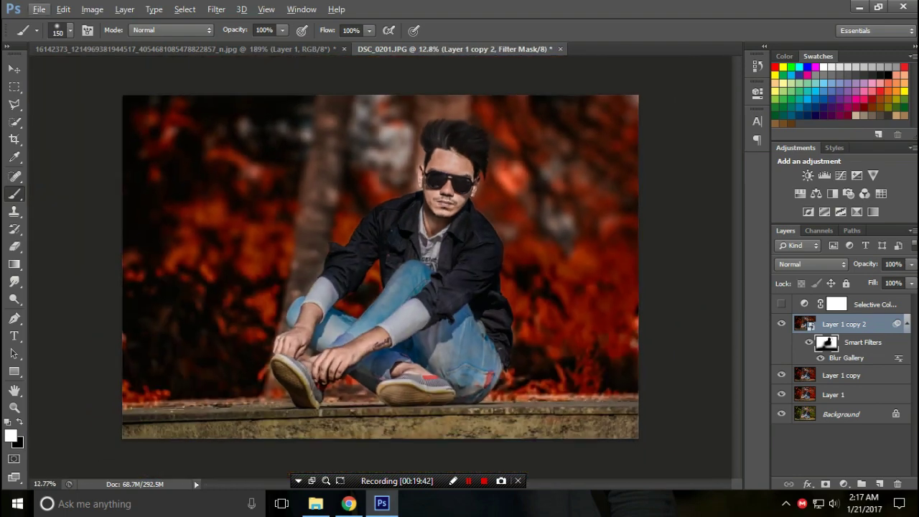
pyautogui.press('x')
pyautogui.press(']')
pyautogui.press(']')
pyautogui.press(']')
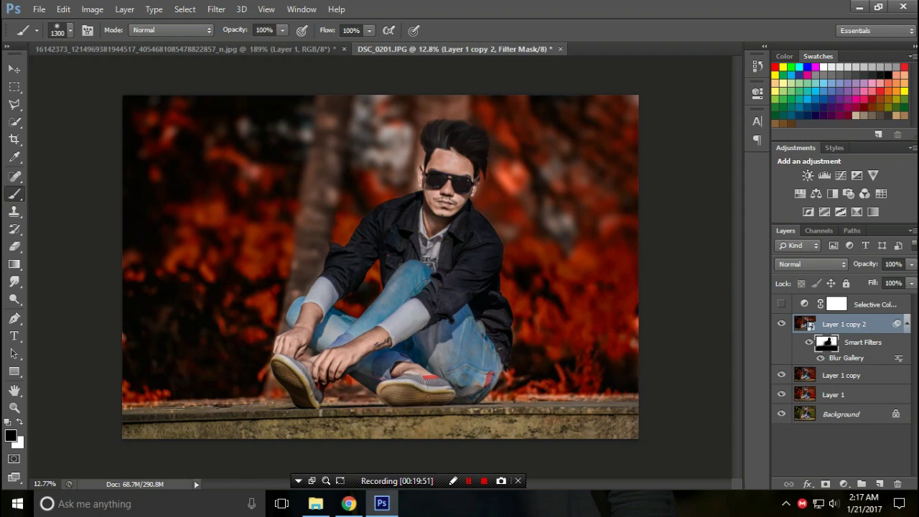
# Reopen the Blur Gallery smart filter and set Tilt-Shift blur to 109 px with 9% distortion
pyautogui.doubleClick(846, 358)
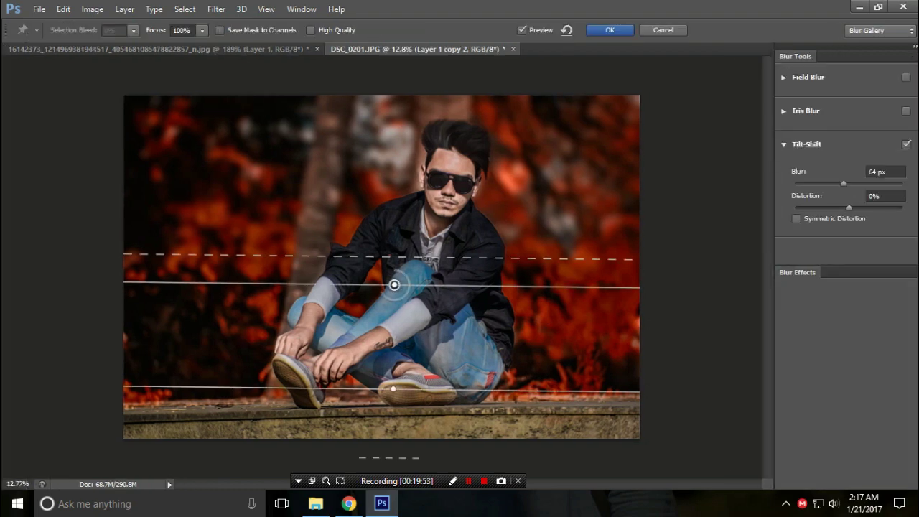
pyautogui.moveTo(843, 183); pyautogui.dragTo(853, 183)
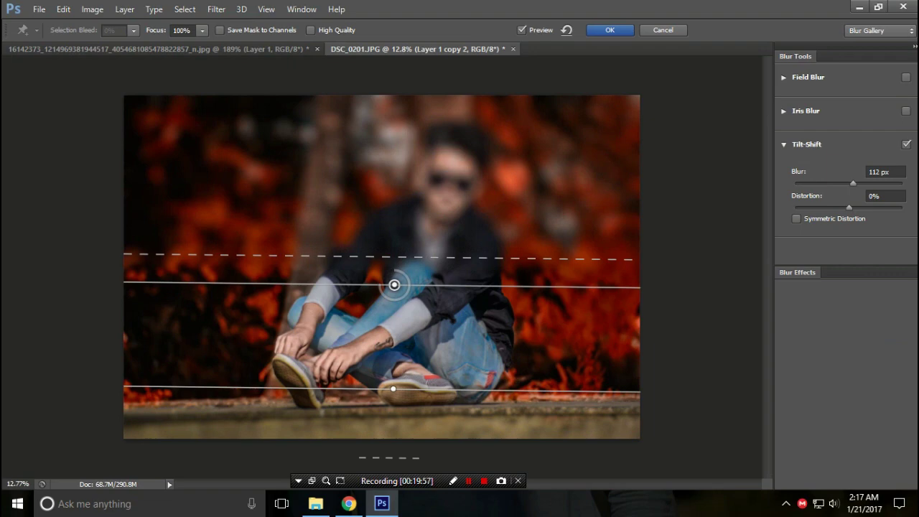
pyautogui.moveTo(850, 207); pyautogui.dragTo(859, 207)
pyautogui.moveTo(859, 207); pyautogui.dragTo(854, 208)
pyautogui.moveTo(853, 183); pyautogui.dragTo(852, 183)
pyautogui.press('Return')
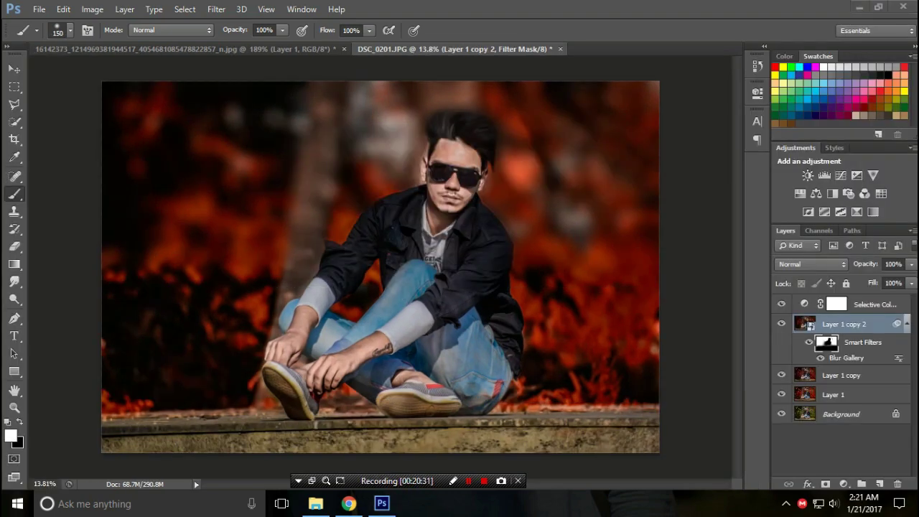
# Hide Selective Color, Merge Visible into Background, and duplicate it as Background copy
pyautogui.rightClick(847, 324)
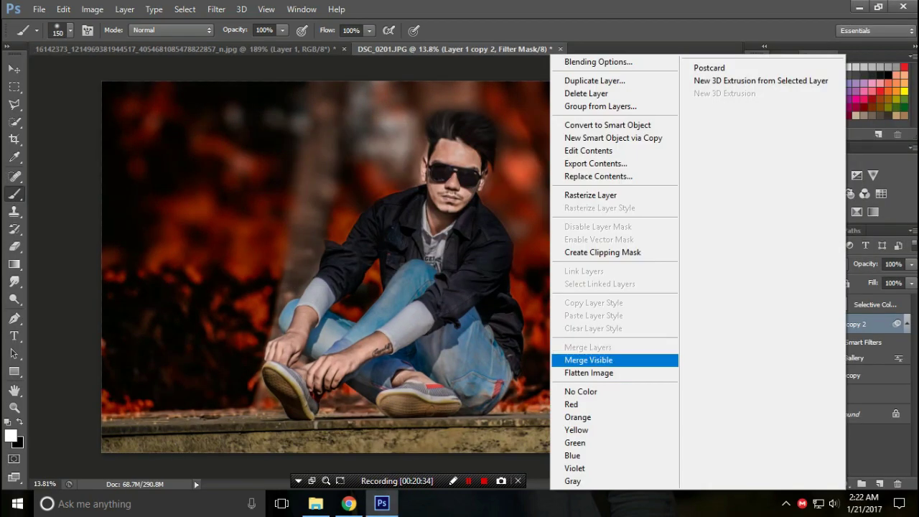
pyautogui.press('Escape')
pyautogui.click(781, 303)
pyautogui.rightClick(847, 323)
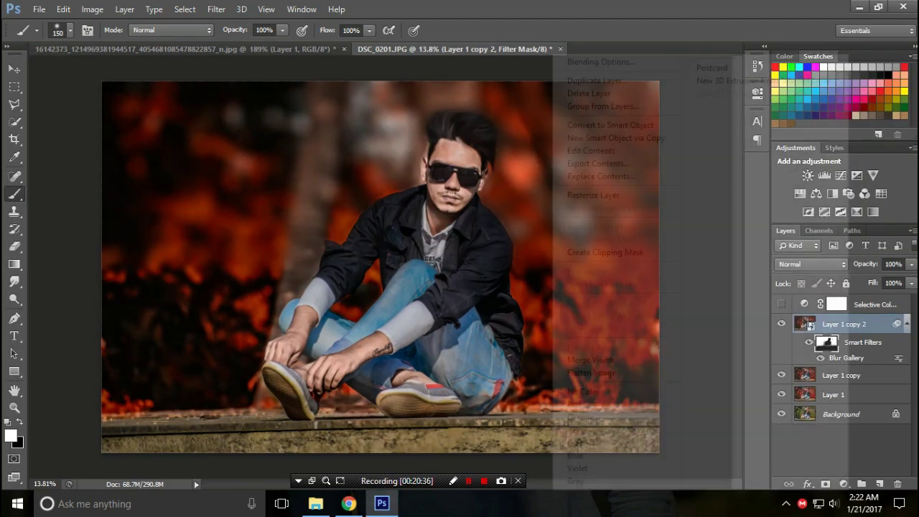
pyautogui.click(617, 360)
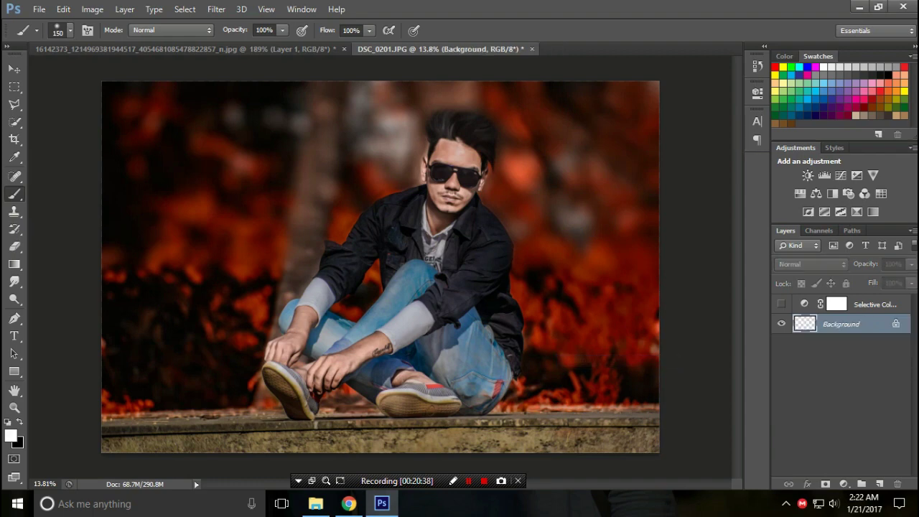
pyautogui.hotkey('ctrl', 'j')
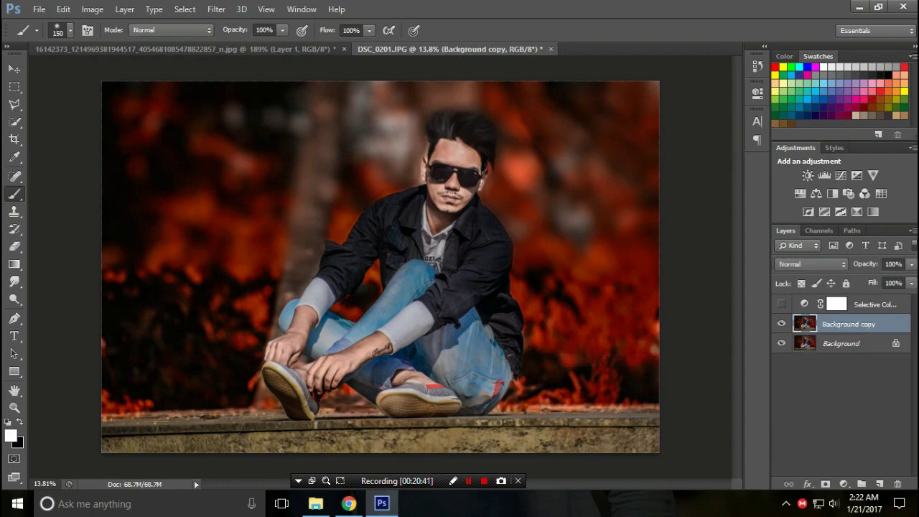
# Set up the Smudge tool with a small brush preset at 84% strength and size 50
pyautogui.press('r')
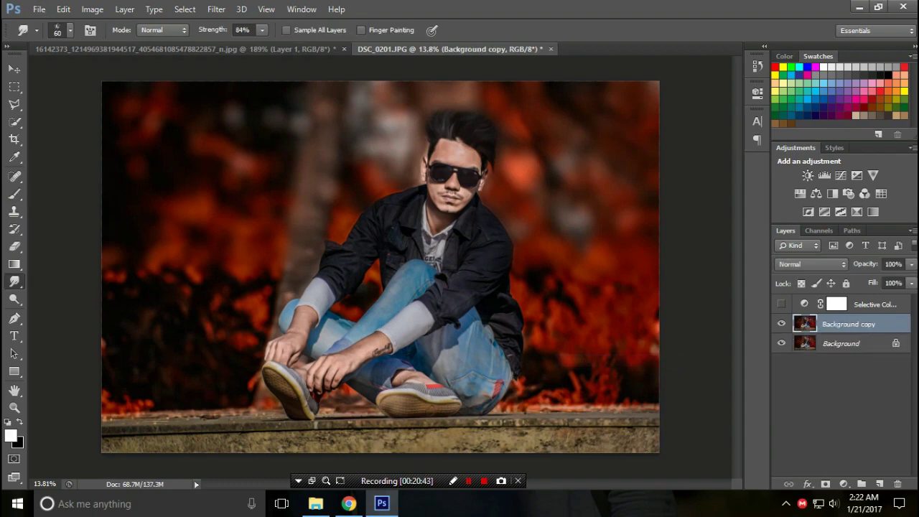
pyautogui.click(69, 29)
pyautogui.scroll(-1, 86, 169)
pyautogui.scroll(-1, 87, 168)
pyautogui.scroll(-1, 86, 169)
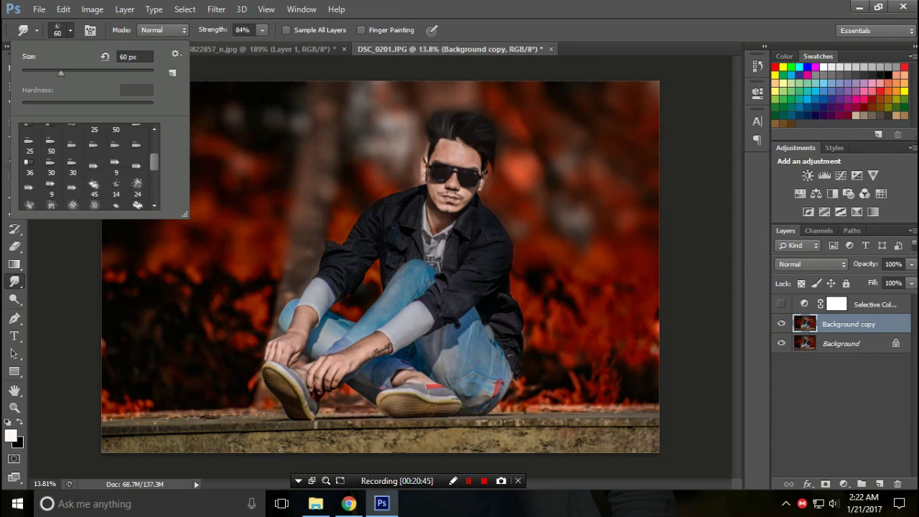
pyautogui.doubleClick(115, 185)
pyautogui.scroll(2, 452, 179)
pyautogui.scroll(2, 452, 180)
pyautogui.scroll(2, 452, 179)
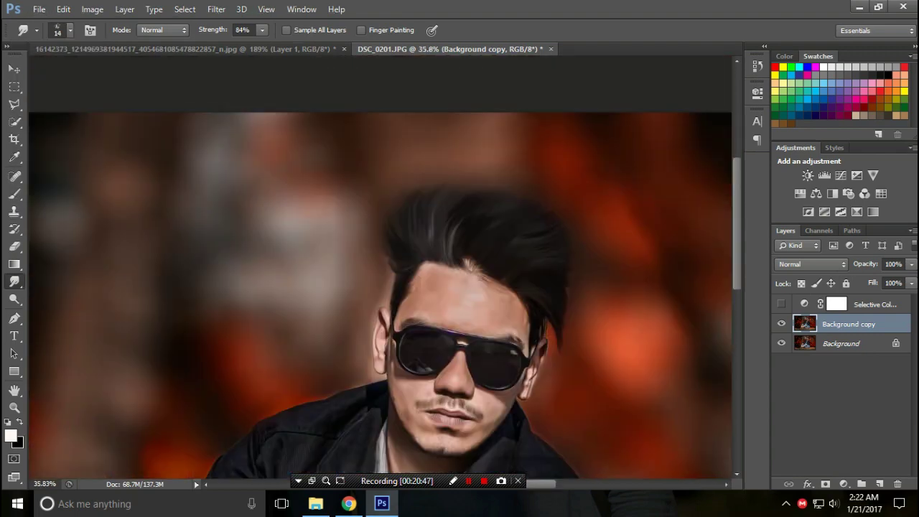
pyautogui.scroll(2, 479, 185)
pyautogui.press(']')
pyautogui.press(']')
pyautogui.press(']')
pyautogui.press(']')
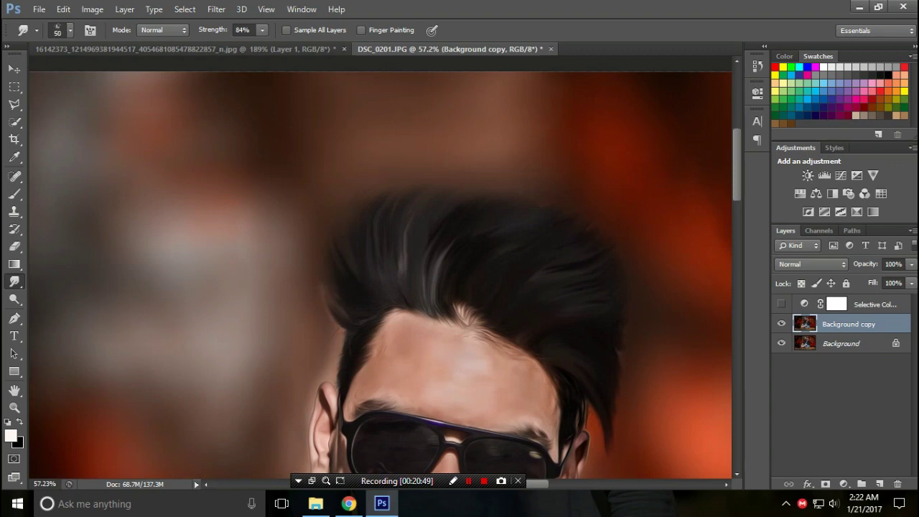
# Smudge the left and right hair edges into swept, dark painterly strands
pyautogui.moveTo(327, 279)
pyautogui.mouseDown()
pyautogui.moveTo(329, 219)
pyautogui.moveTo(387, 183)
pyautogui.moveTo(495, 187)
pyautogui.moveTo(543, 203)
pyautogui.mouseUp()
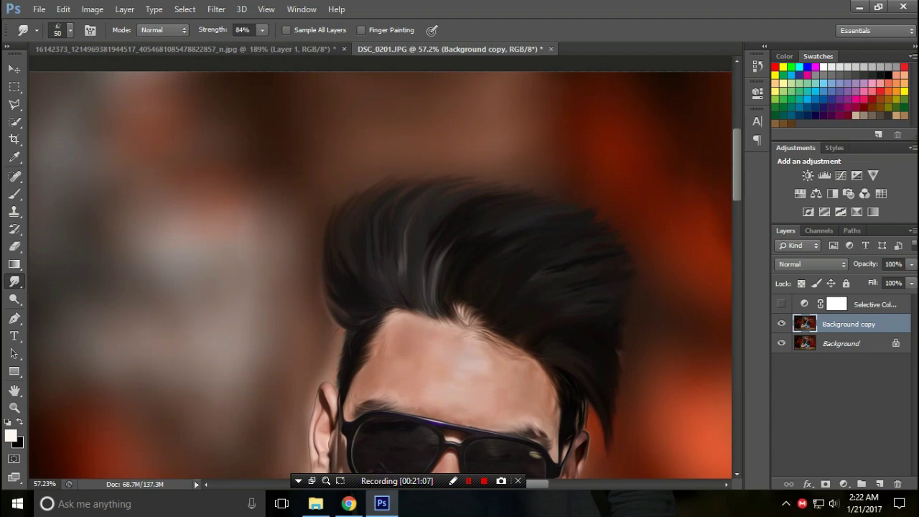
pyautogui.moveTo(626, 316)
pyautogui.mouseDown()
pyautogui.moveTo(633, 320)
pyautogui.moveTo(617, 367)
pyautogui.moveTo(611, 475)
pyautogui.mouseUp()
pyautogui.scroll(-3, 380, 273)
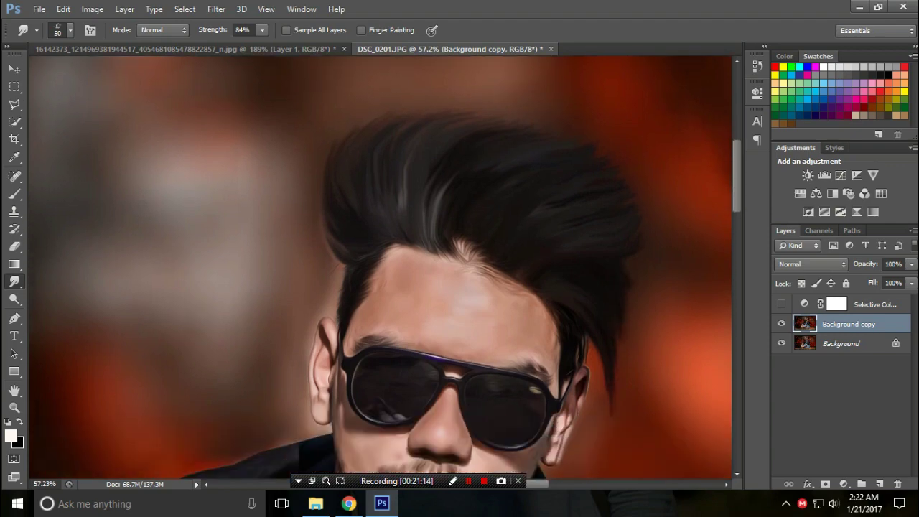
pyautogui.scroll(-2, 380, 272)
pyautogui.scroll(-1, 380, 272)
pyautogui.scroll(3, 380, 273)
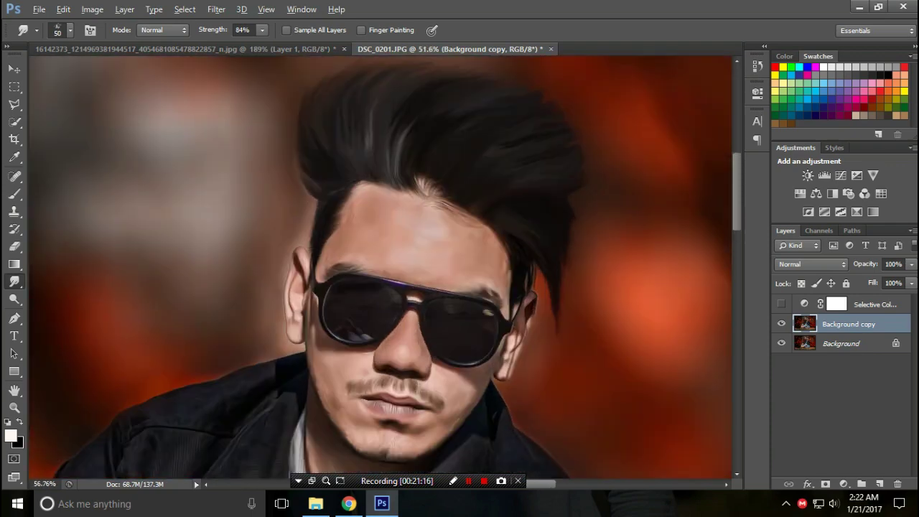
pyautogui.scroll(-1, 381, 273)
pyautogui.moveTo(541, 269); pyautogui.dragTo(550, 344)
pyautogui.scroll(-2, 551, 344)
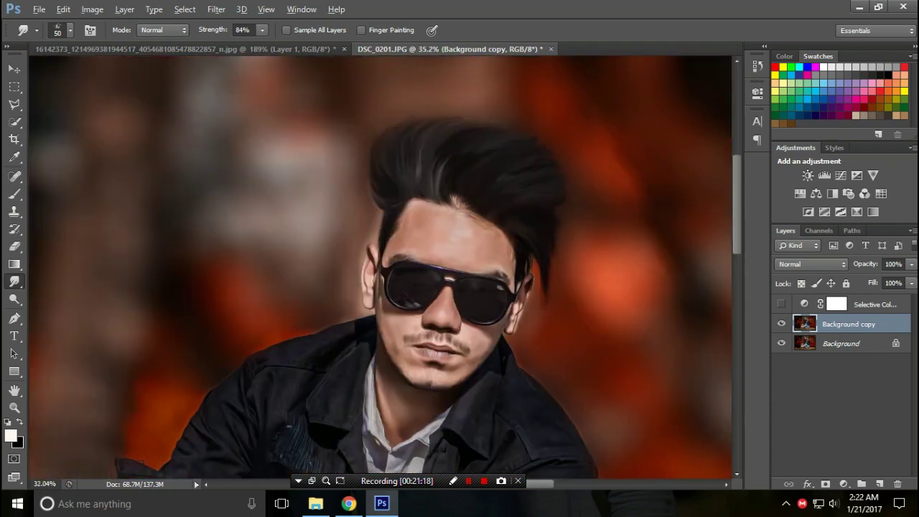
pyautogui.scroll(-2, 542, 267)
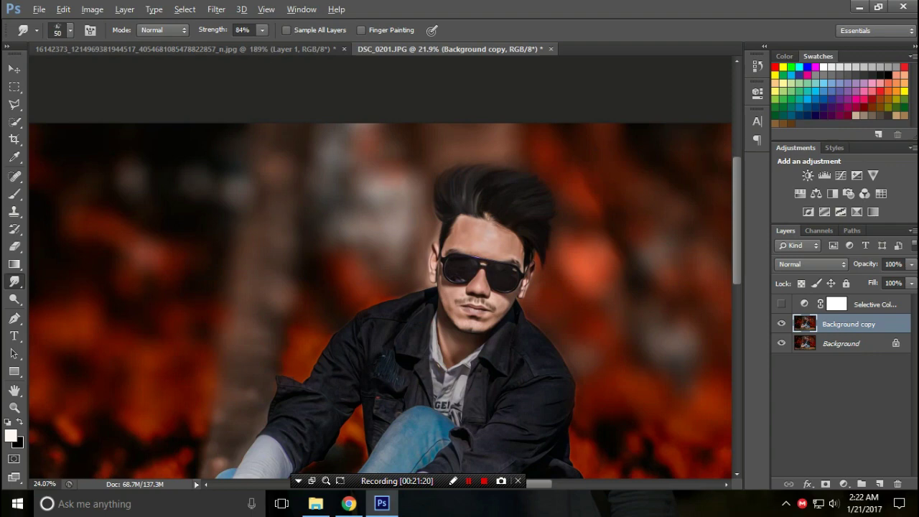
pyautogui.scroll(4, 560, 273)
pyautogui.scroll(1, 559, 273)
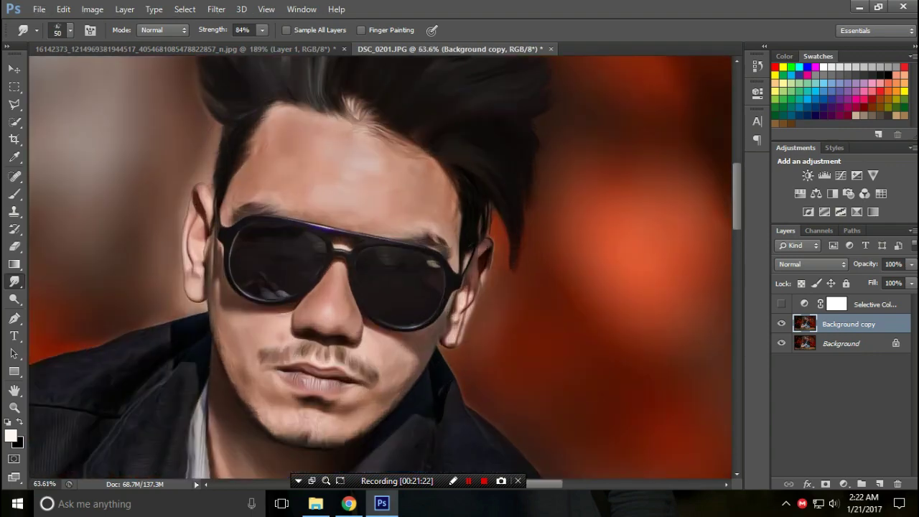
pyautogui.scroll(-1, 535, 244)
pyautogui.scroll(-2, 534, 245)
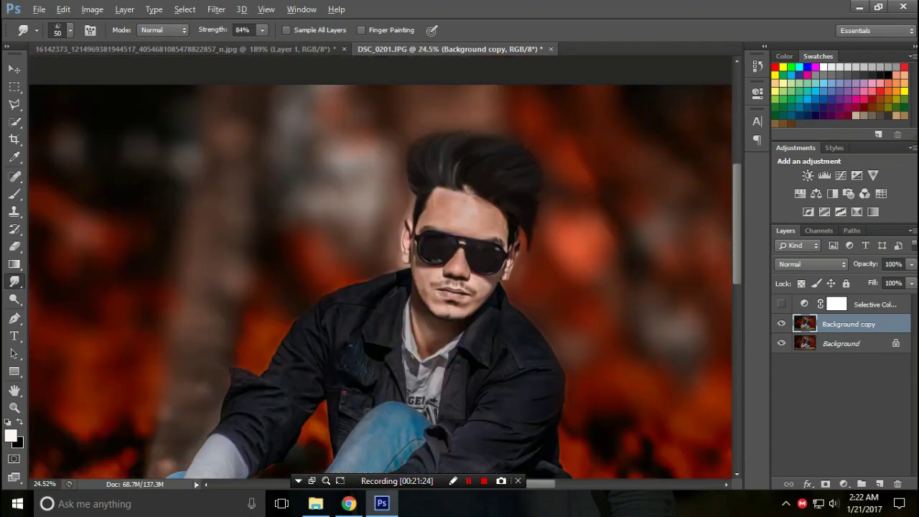
pyautogui.scroll(-1, 528, 247)
pyautogui.scroll(-1, 528, 248)
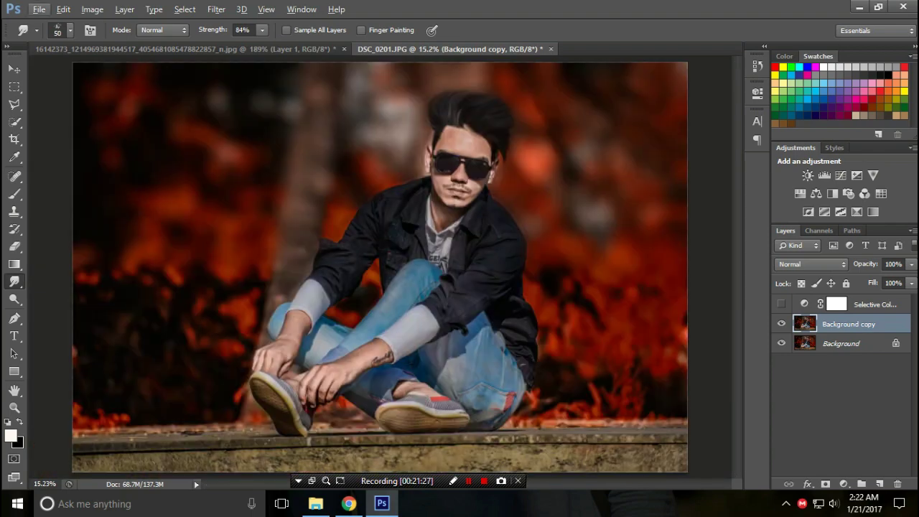
# Duplicate the smudged layer and preview Color Efex Pro 4's Indian Summer filter on the copy
pyautogui.hotkey('ctrl', 'j')
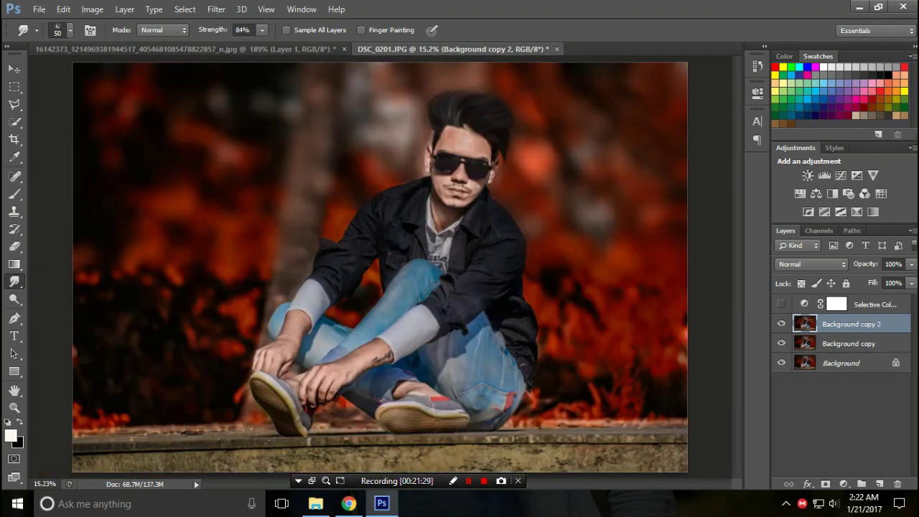
pyautogui.click(216, 9)
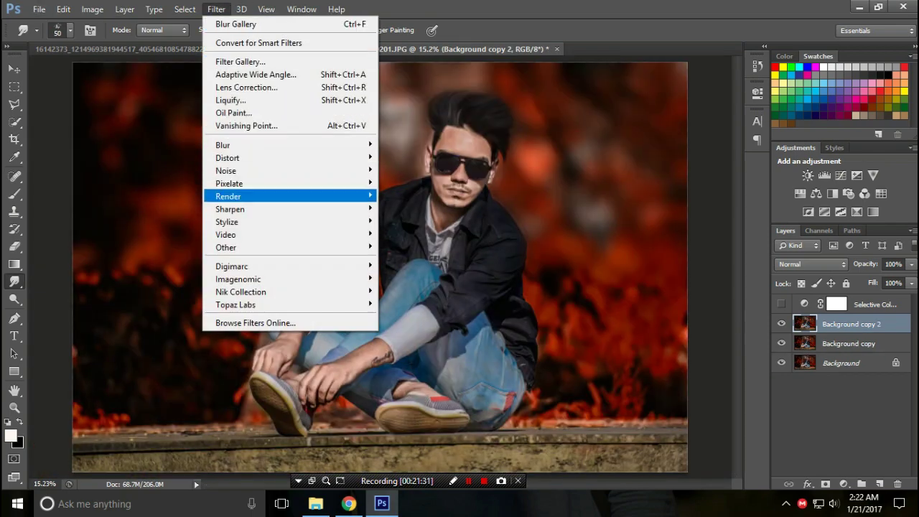
pyautogui.click(431, 301)
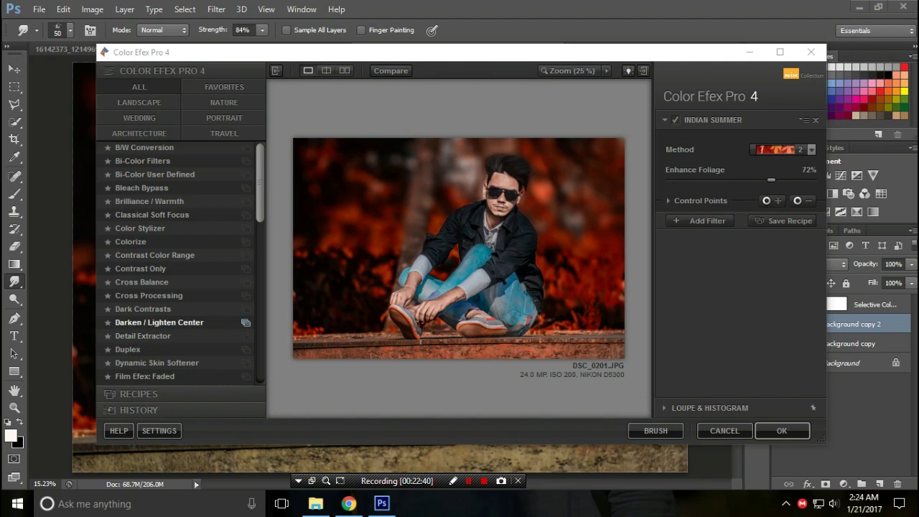
pyautogui.scroll(-2, 245, 338)
pyautogui.scroll(-2, 245, 337)
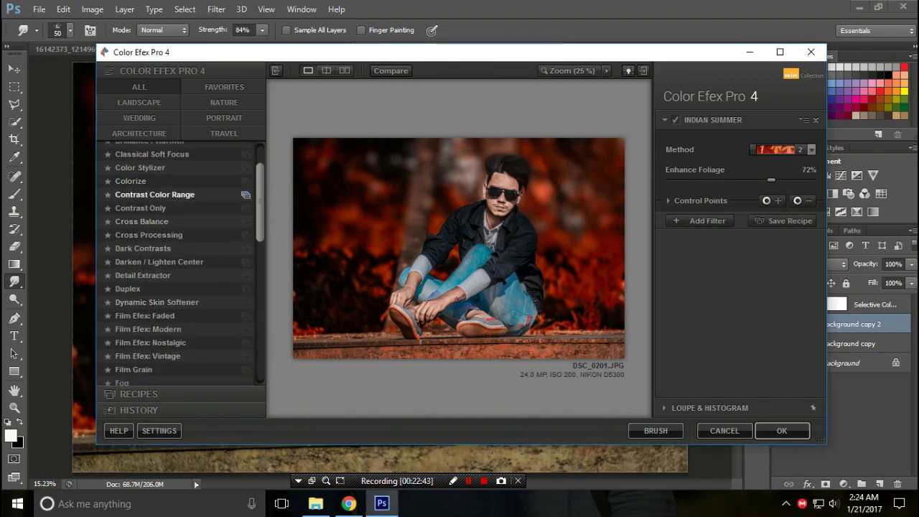
# Apply Contrast Color Range with reduced contrast, adjusting colour contrast against the original
pyautogui.click(155, 195)
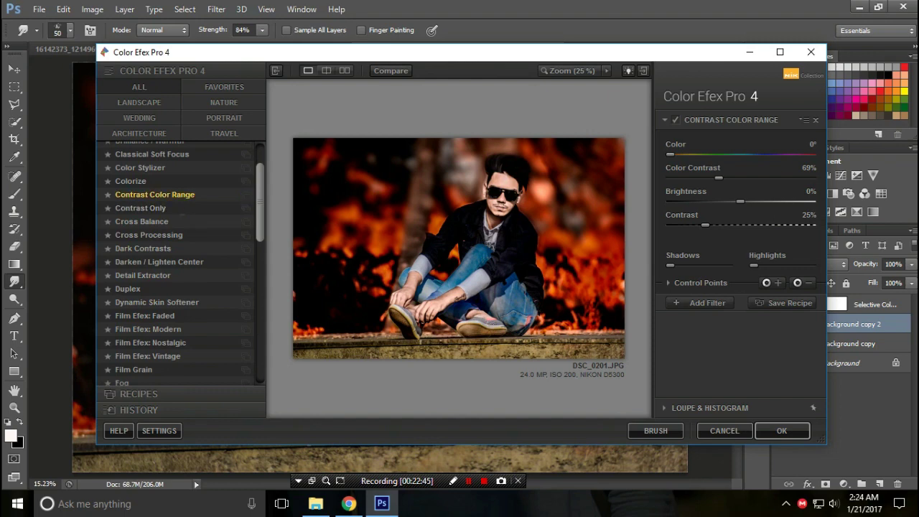
pyautogui.moveTo(705, 225); pyautogui.dragTo(669, 225)
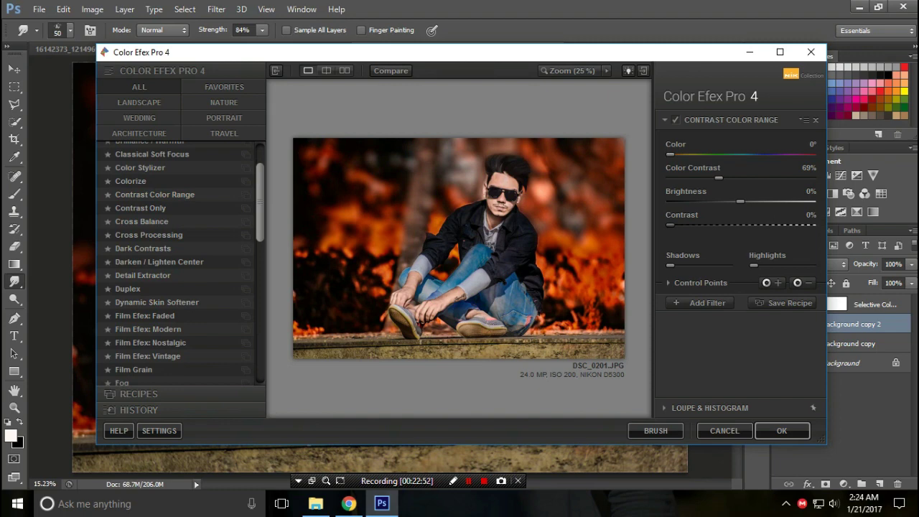
pyautogui.moveTo(719, 177); pyautogui.dragTo(706, 177)
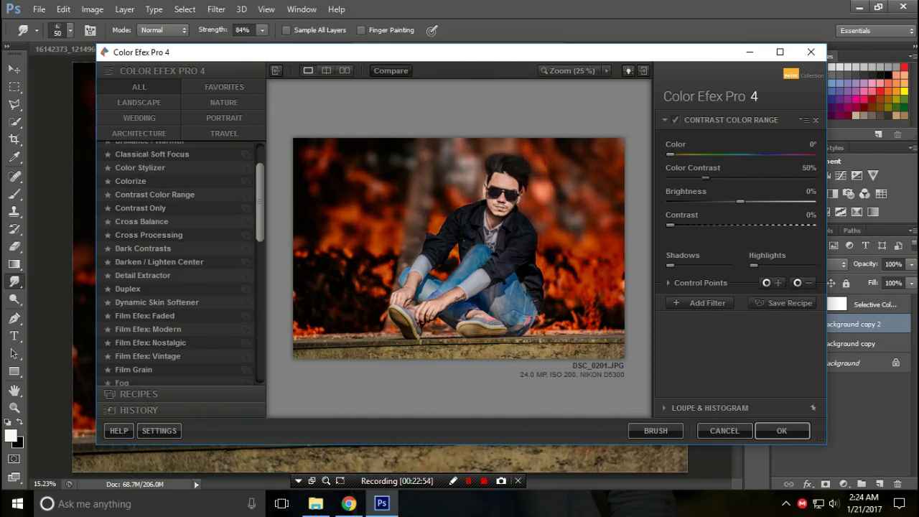
pyautogui.click(391, 70)
pyautogui.click(391, 71)
pyautogui.click(391, 70)
pyautogui.click(391, 70)
pyautogui.moveTo(704, 177); pyautogui.dragTo(718, 177)
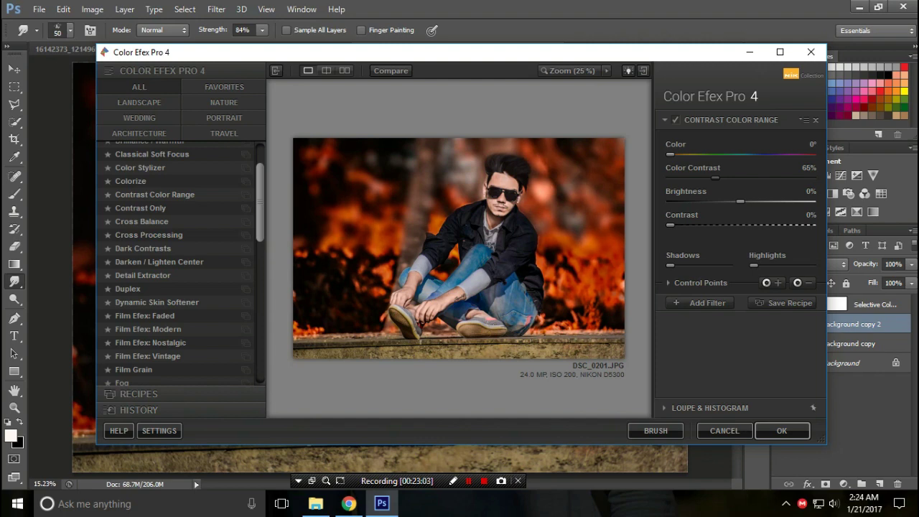
# Stack Detail Extractor on top at a low detail amount of about 9%
pyautogui.click(699, 303)
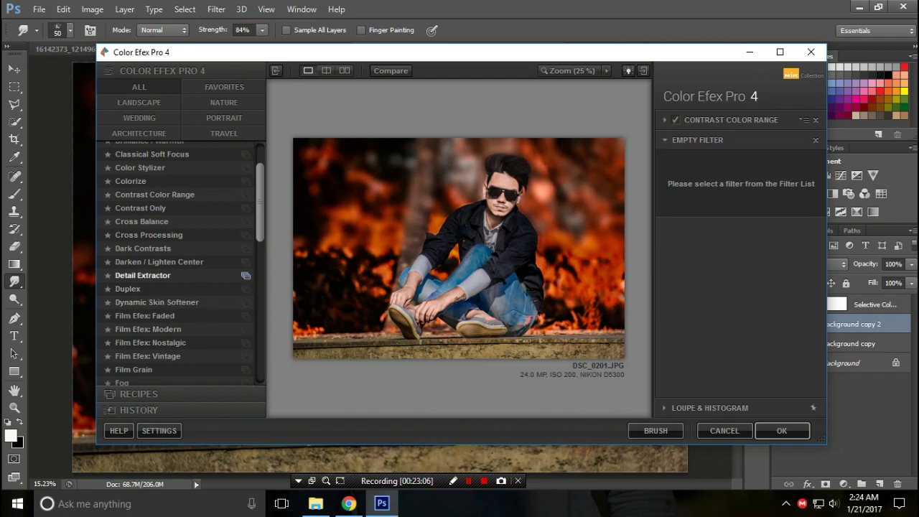
pyautogui.click(142, 275)
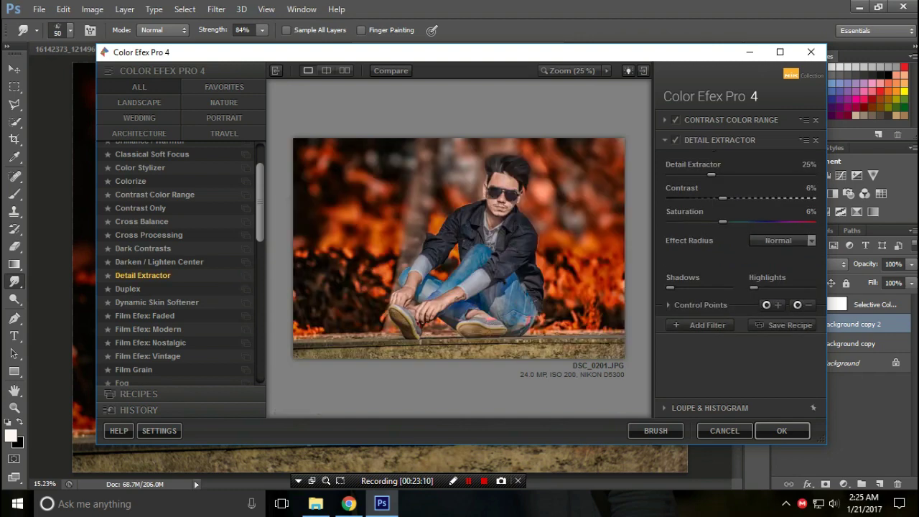
pyautogui.moveTo(711, 174); pyautogui.dragTo(693, 174)
pyautogui.moveTo(693, 175); pyautogui.dragTo(686, 174)
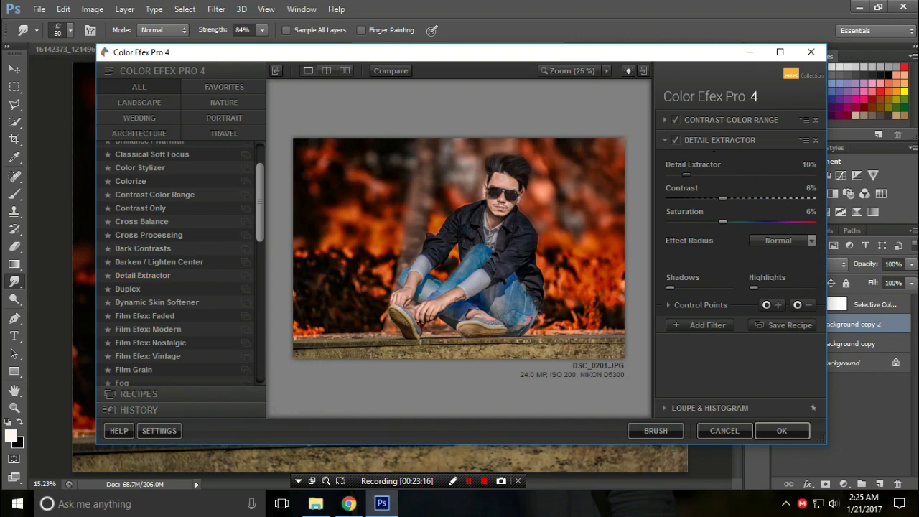
pyautogui.moveTo(685, 174)
pyautogui.mouseDown()
pyautogui.moveTo(695, 175)
pyautogui.moveTo(685, 174)
pyautogui.mouseUp()
# Settle Contrast Color Range's colour contrast at 67% and apply the filters
pyautogui.click(730, 120)
pyautogui.moveTo(715, 178); pyautogui.dragTo(726, 178)
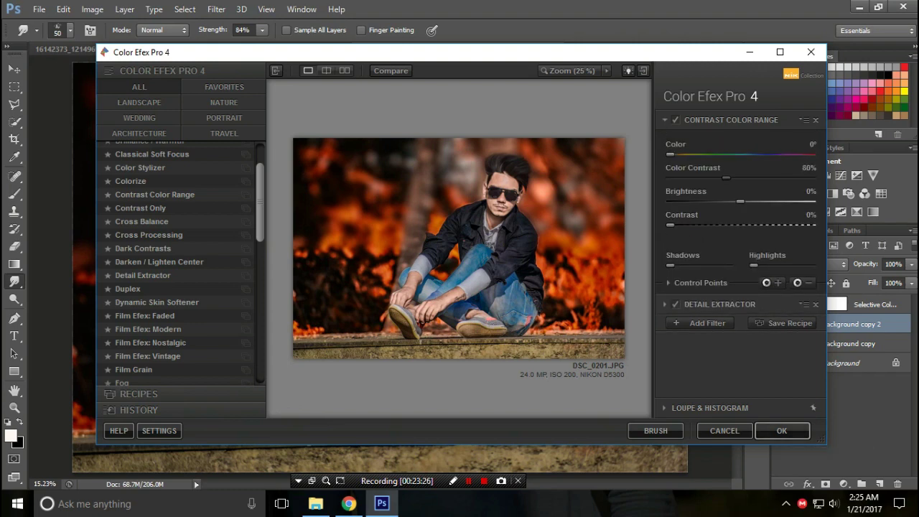
pyautogui.moveTo(726, 177); pyautogui.dragTo(716, 178)
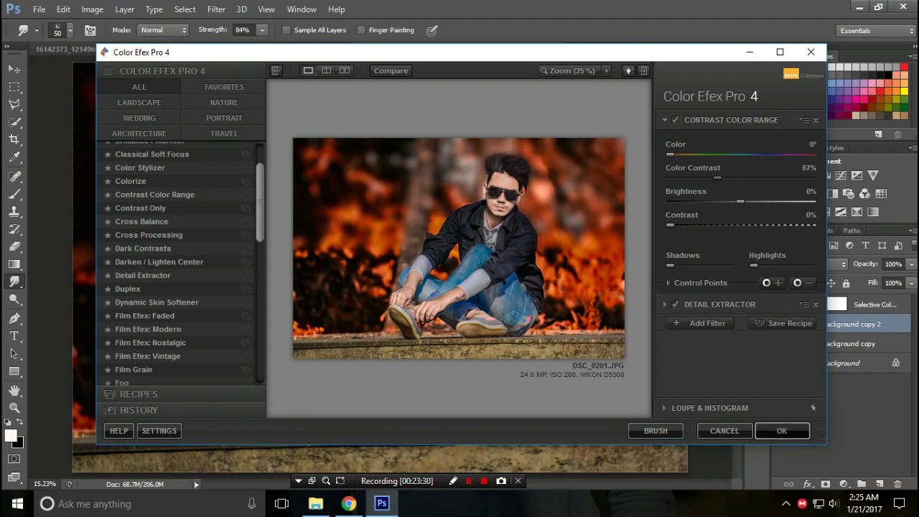
pyautogui.click(781, 431)
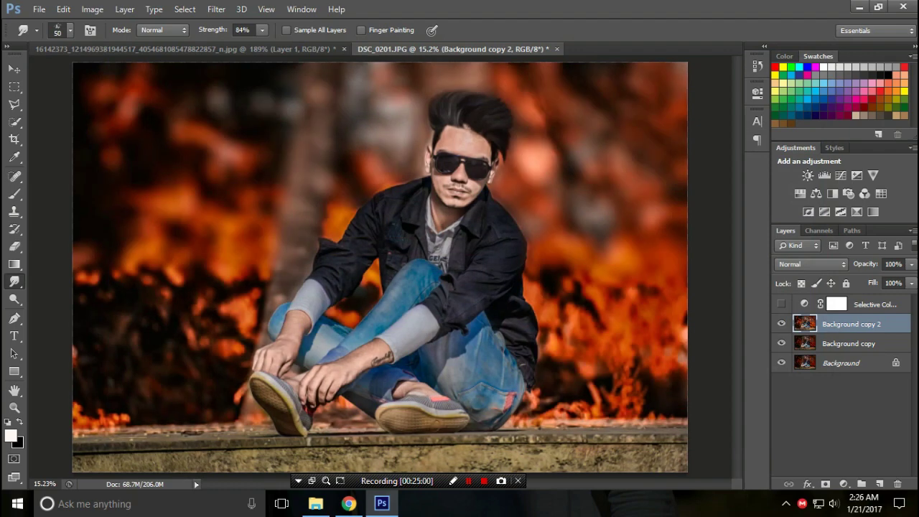
# Toggle the filtered layer on and off to compare it with the original
pyautogui.hotkey('ctrl', ',')
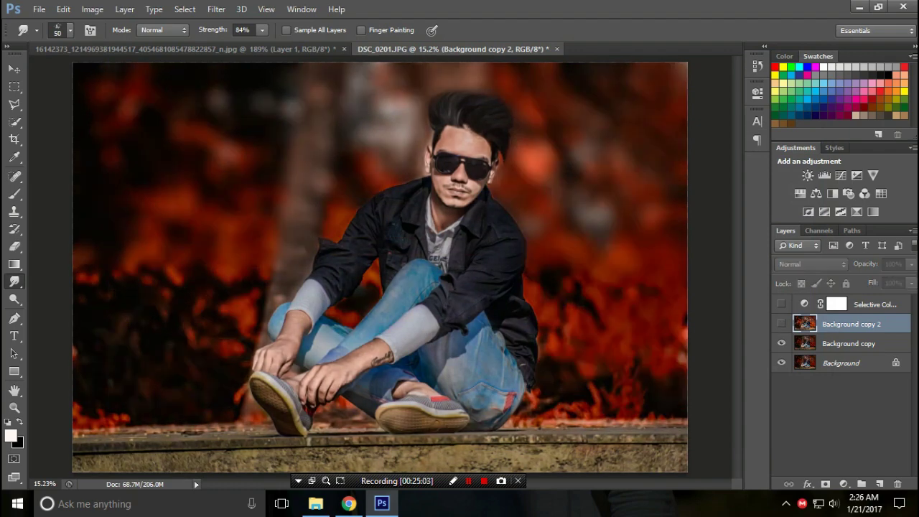
pyautogui.click(781, 324)
pyautogui.click(781, 324)
pyautogui.click(781, 324)
pyautogui.hotkey('ctrl', ',')
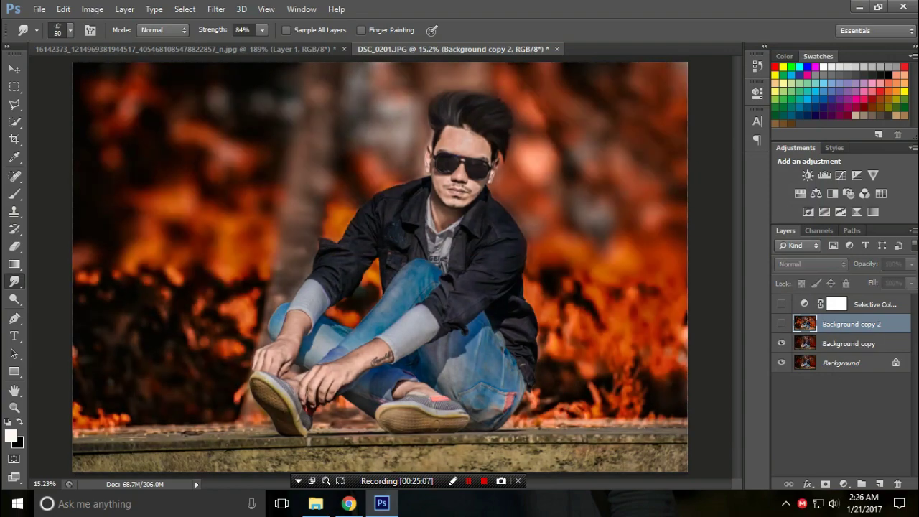
pyautogui.hotkey('ctrl', ',')
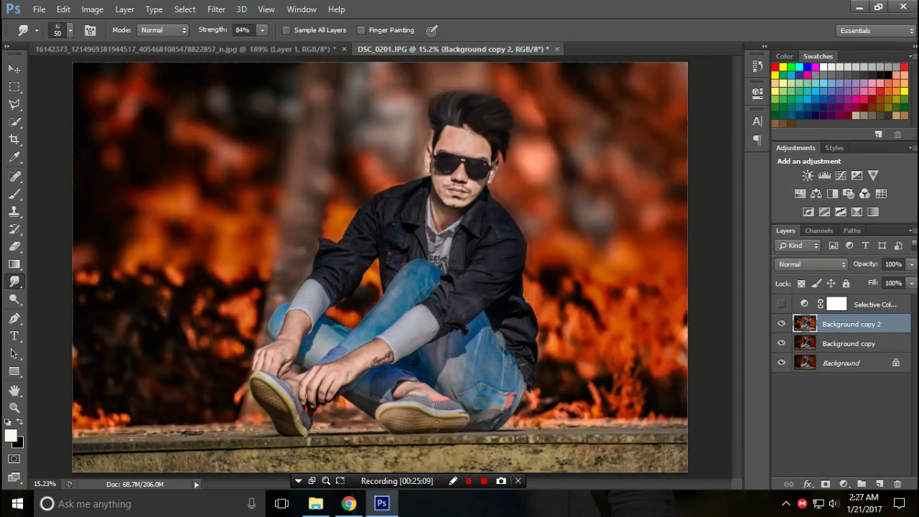
# Add a black-filled layer mask to Background copy 2 and ready a white brush
pyautogui.click(825, 484)
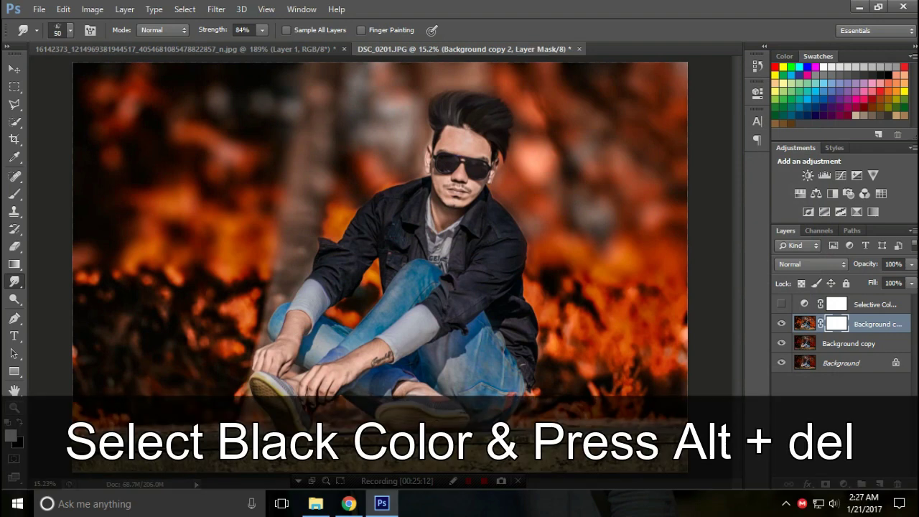
pyautogui.press('x')
pyautogui.hotkey('alt', 'Delete')
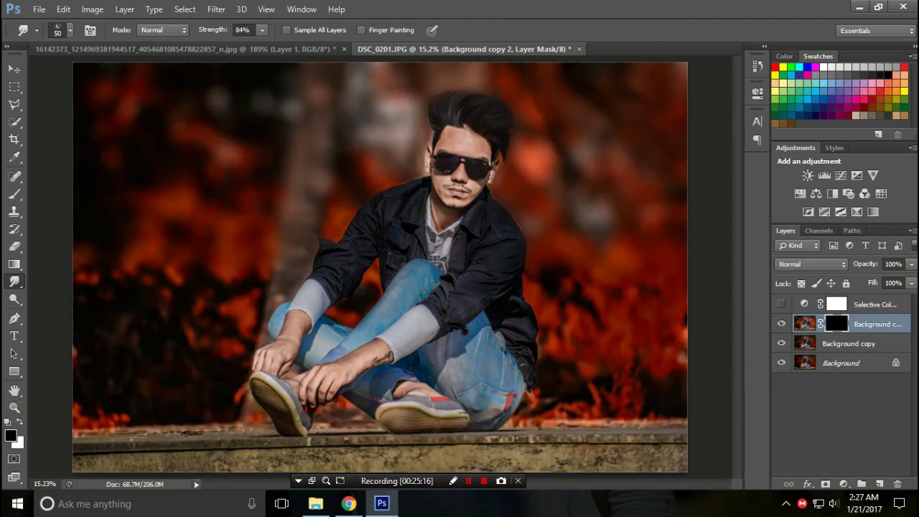
pyautogui.press('b')
pyautogui.scroll(2, 445, 93)
pyautogui.press('x')
pyautogui.scroll(2, 474, 144)
# Paint the mask white with a 500 px brush over the jacket shoulder, legs, hands and knee
pyautogui.press(']')
pyautogui.press(']')
pyautogui.press(']')
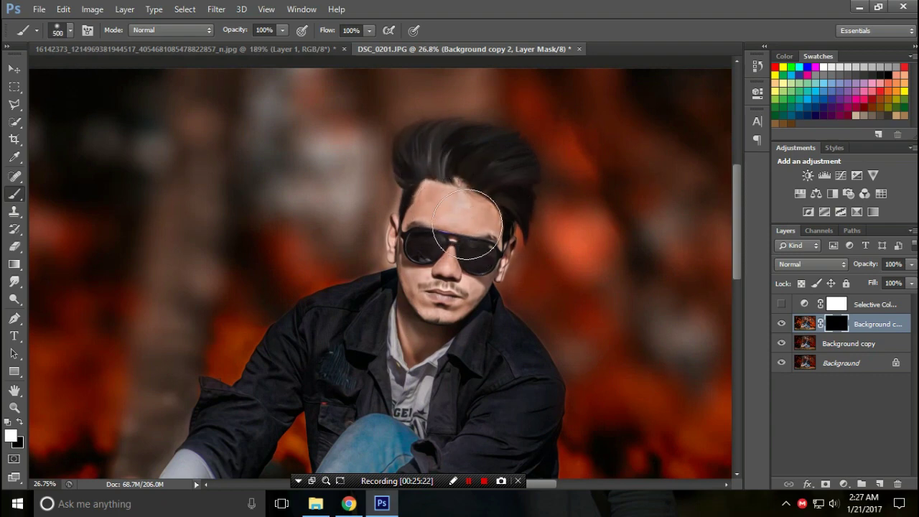
pyautogui.moveTo(357, 312)
pyautogui.mouseDown()
pyautogui.moveTo(410, 318)
pyautogui.moveTo(431, 307)
pyautogui.moveTo(522, 407)
pyautogui.moveTo(505, 377)
pyautogui.mouseUp()
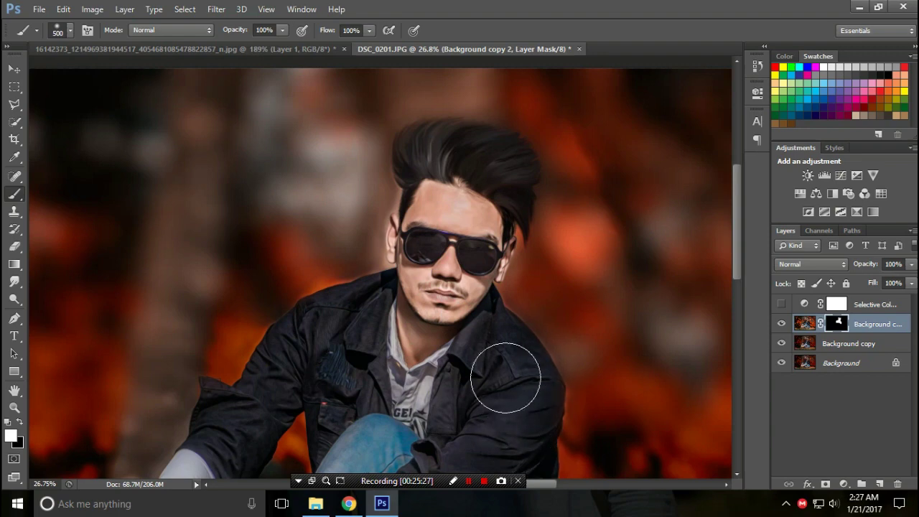
pyautogui.scroll(-2, 505, 377)
pyautogui.scroll(-2, 431, 381)
pyautogui.moveTo(355, 391)
pyautogui.mouseDown()
pyautogui.moveTo(315, 398)
pyautogui.moveTo(259, 380)
pyautogui.moveTo(255, 437)
pyautogui.moveTo(400, 422)
pyautogui.moveTo(402, 402)
pyautogui.moveTo(260, 414)
pyautogui.mouseUp()
pyautogui.scroll(-2, 400, 422)
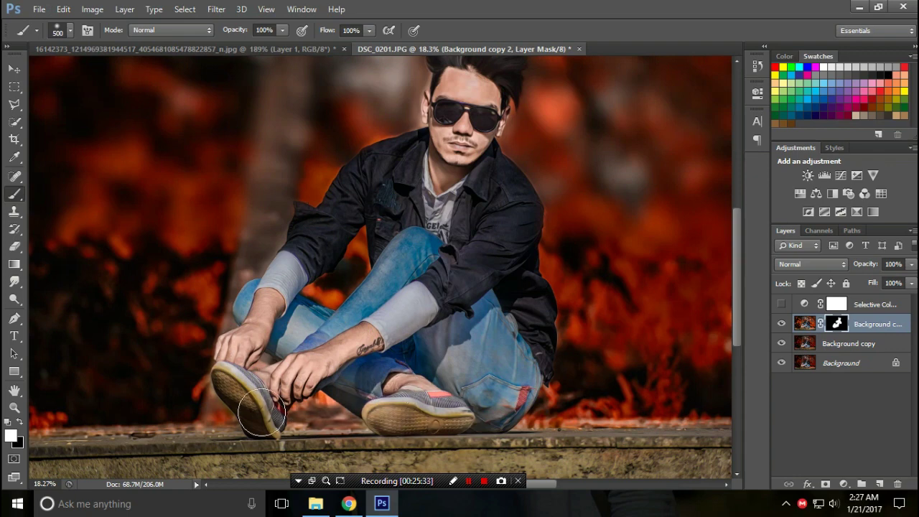
pyautogui.moveTo(503, 328)
pyautogui.mouseDown()
pyautogui.moveTo(523, 359)
pyautogui.moveTo(519, 245)
pyautogui.mouseUp()
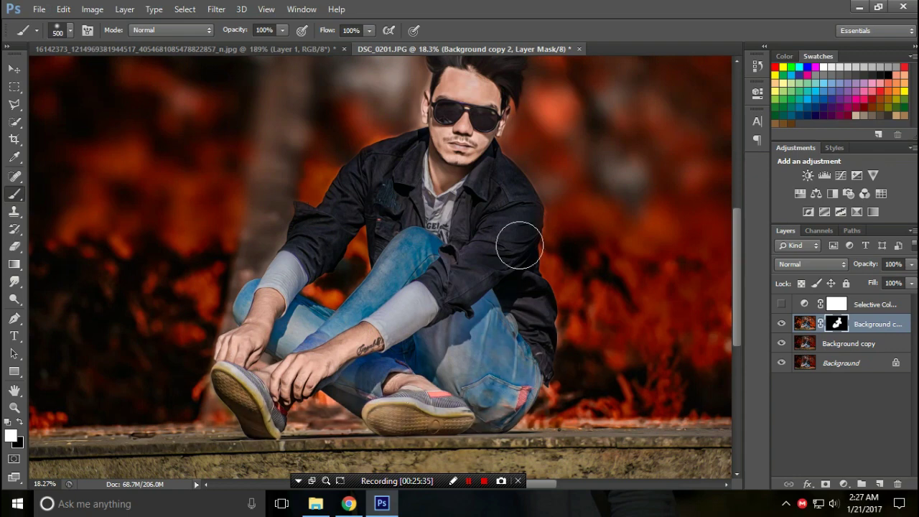
pyautogui.scroll(4, 476, 208)
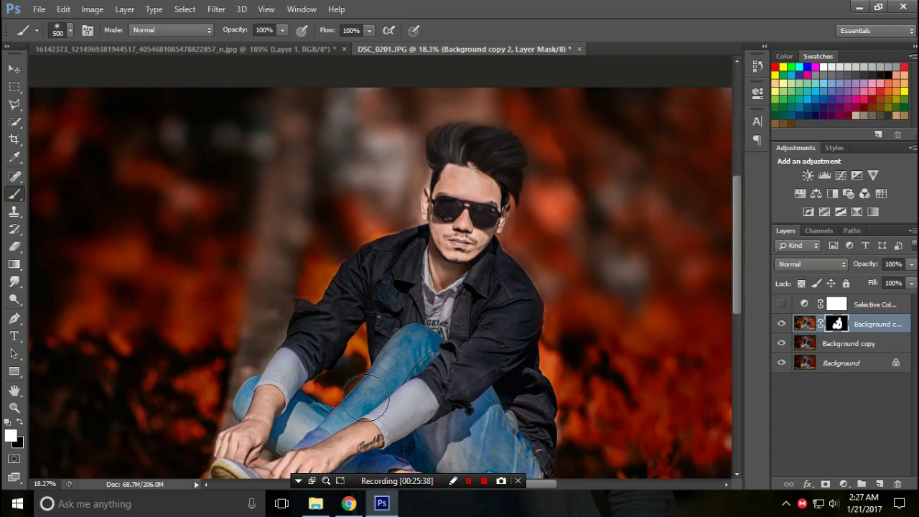
pyautogui.scroll(-3, 359, 402)
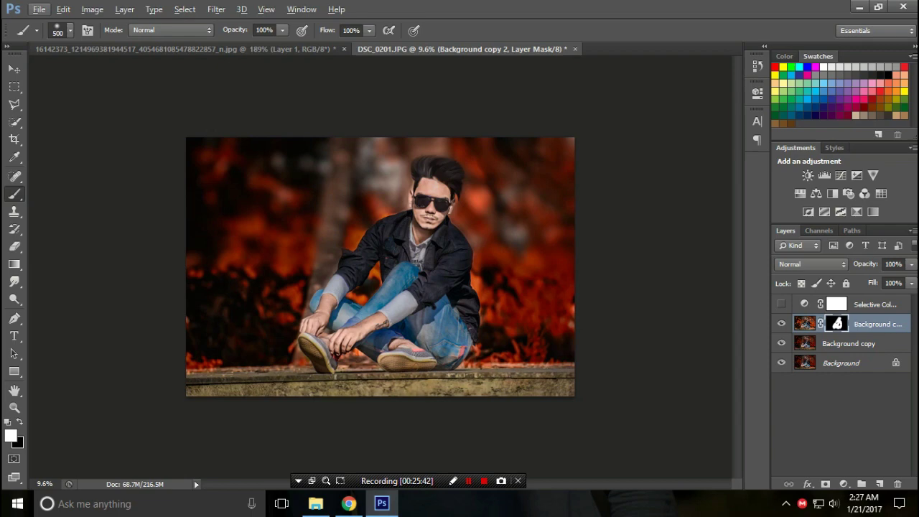
pyautogui.scroll(2, 380, 267)
# Paint black along the jacket's right edge to hide the effect, then fit the photo in view
pyautogui.press('x')
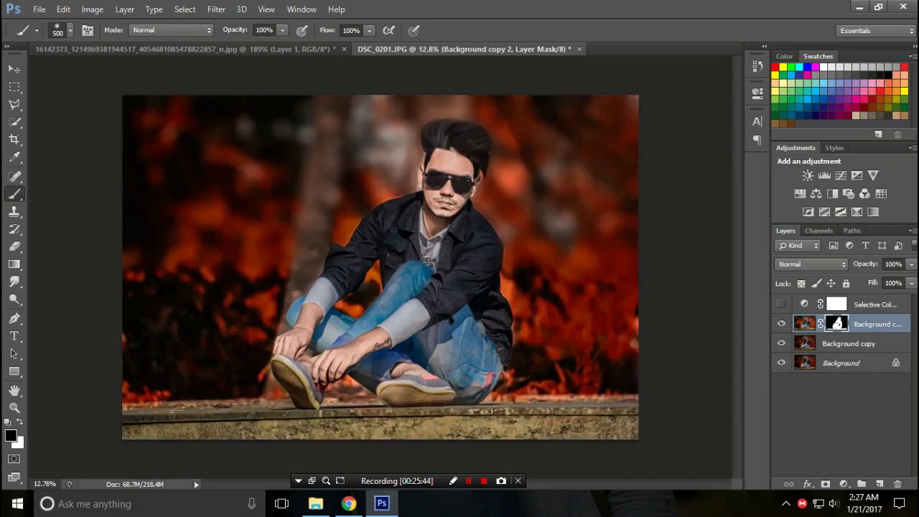
pyautogui.moveTo(507, 263); pyautogui.dragTo(511, 294)
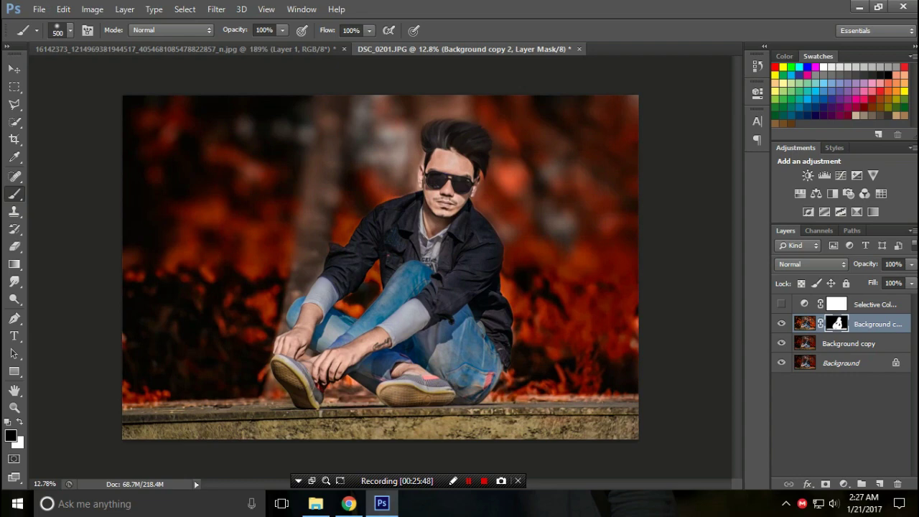
pyautogui.scroll(1, 381, 272)
pyautogui.press('x')
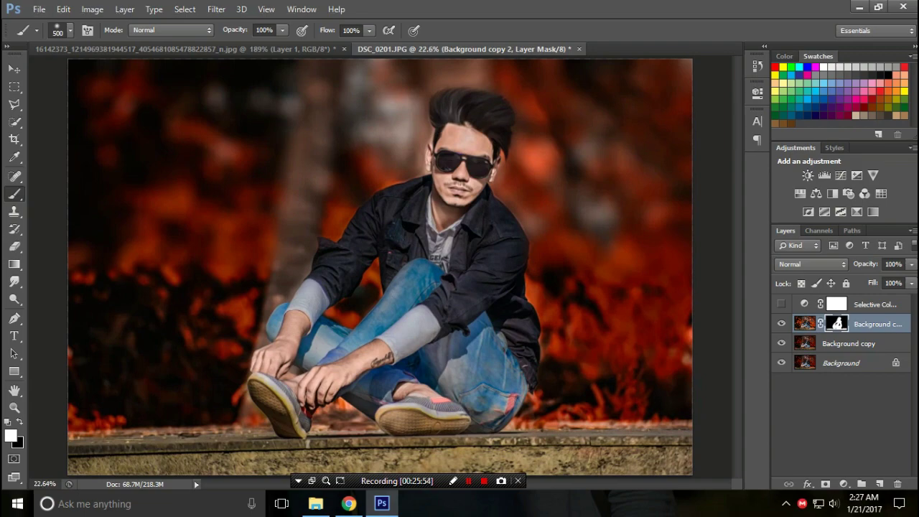
pyautogui.scroll(1, 447, 223)
pyautogui.scroll(1, 466, 187)
pyautogui.scroll(-1, 467, 165)
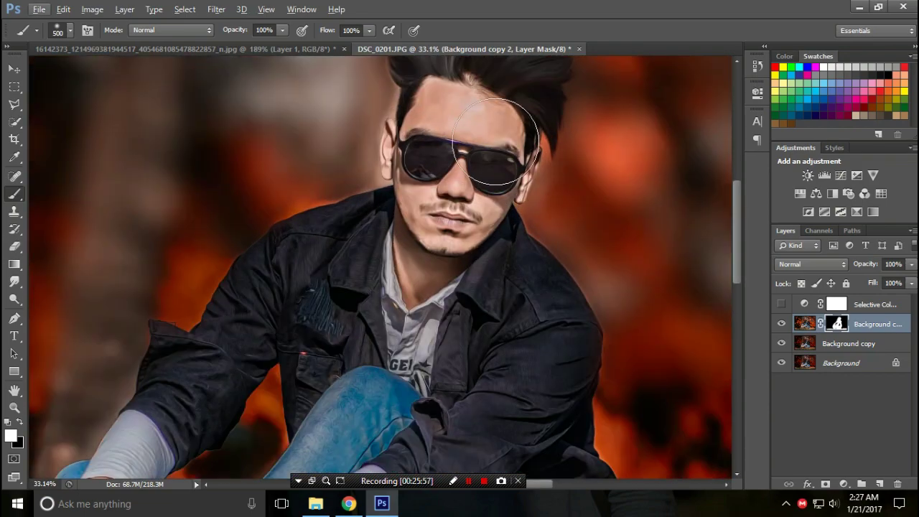
pyautogui.scroll(-1, 467, 165)
pyautogui.scroll(-1, 467, 165)
pyautogui.hotkey('ctrl', '0')
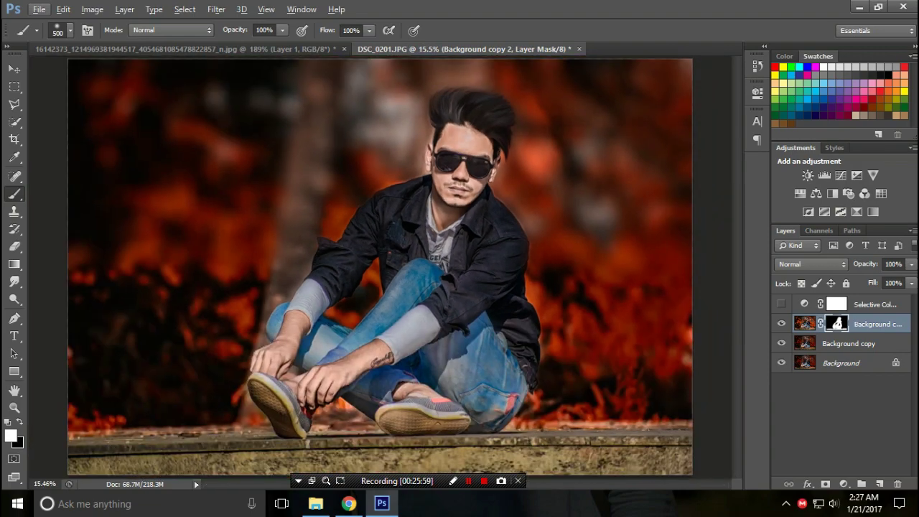
pyautogui.scroll(-1, 380, 266)
# With a 100 px black brush, hide the effect on the shoe's pink stripe and jeans pocket stripe
pyautogui.press('x')
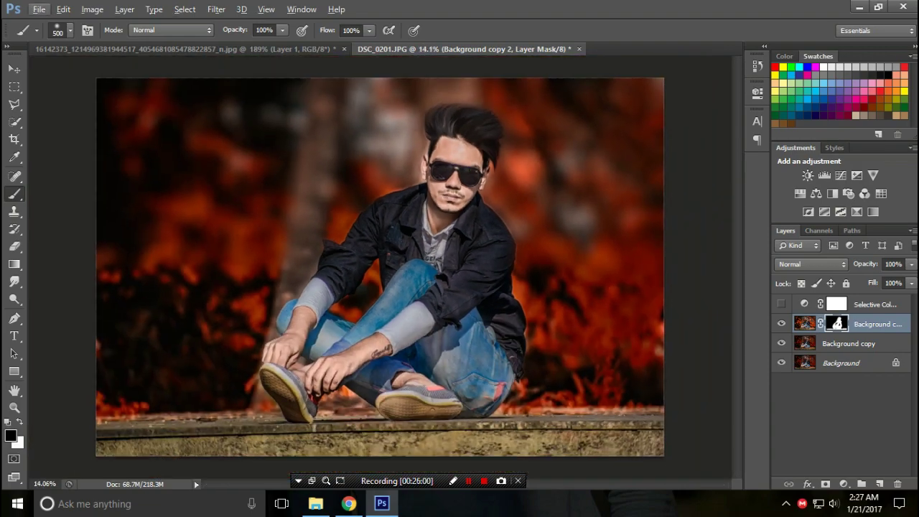
pyautogui.scroll(2, 446, 413)
pyautogui.scroll(1, 446, 413)
pyautogui.scroll(1, 447, 412)
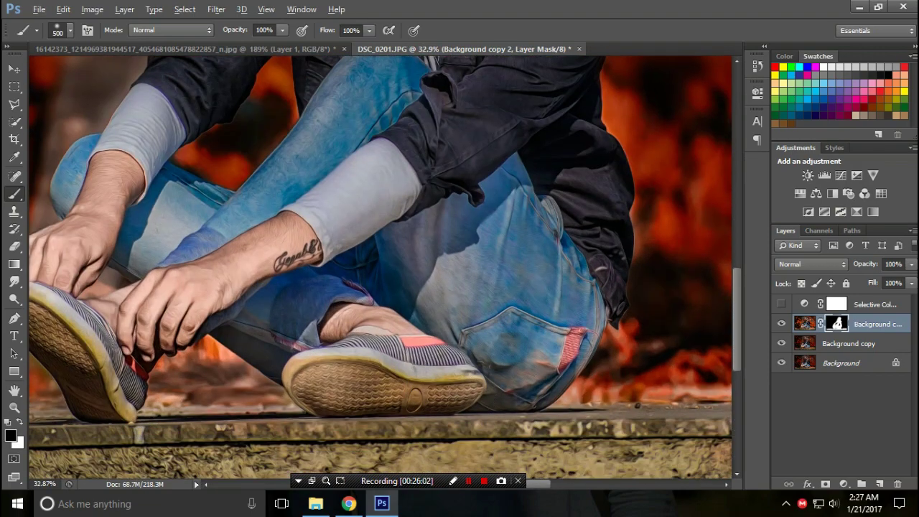
pyautogui.scroll(1, 446, 413)
pyautogui.press('[')
pyautogui.press('[')
pyautogui.press('[')
pyautogui.press('[')
pyautogui.press('[')
pyautogui.press('[')
pyautogui.press('[')
pyautogui.press('[')
pyautogui.moveTo(395, 339); pyautogui.dragTo(445, 338)
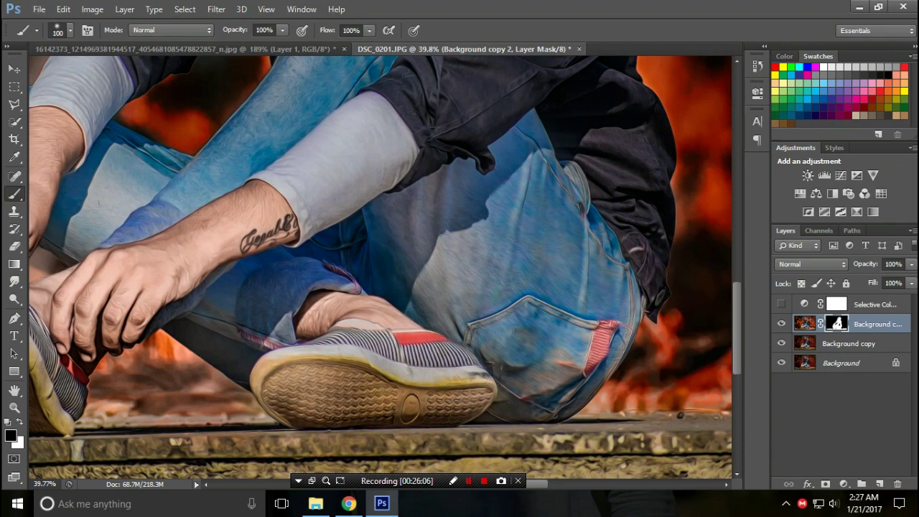
pyautogui.moveTo(609, 324); pyautogui.dragTo(587, 370)
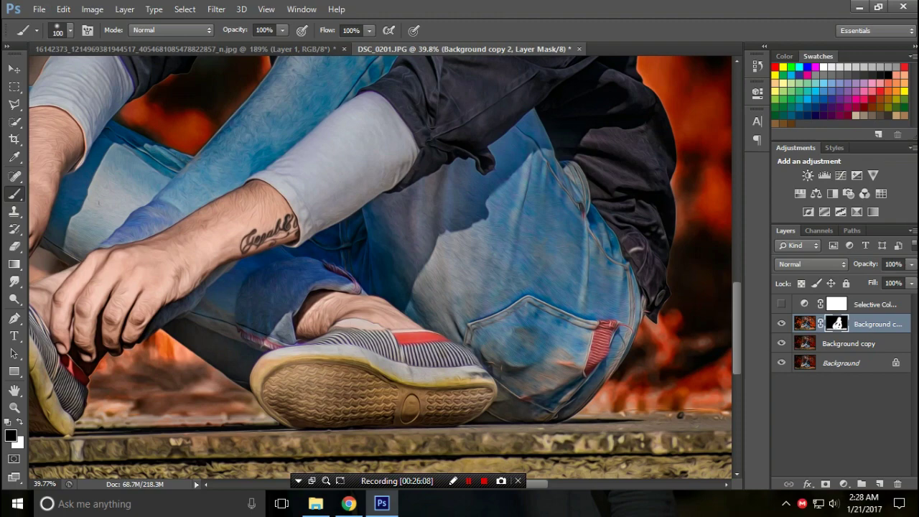
pyautogui.scroll(-3, 402, 327)
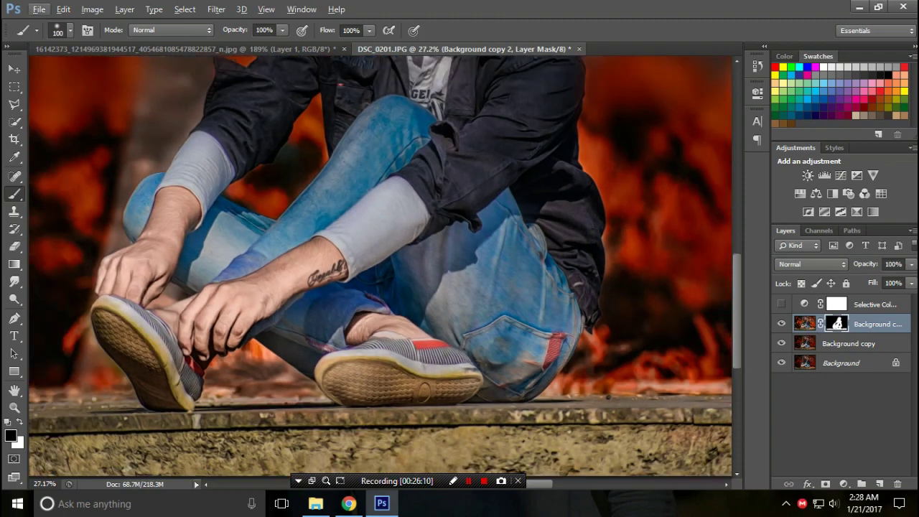
pyautogui.scroll(2, 265, 315)
pyautogui.scroll(2, 266, 316)
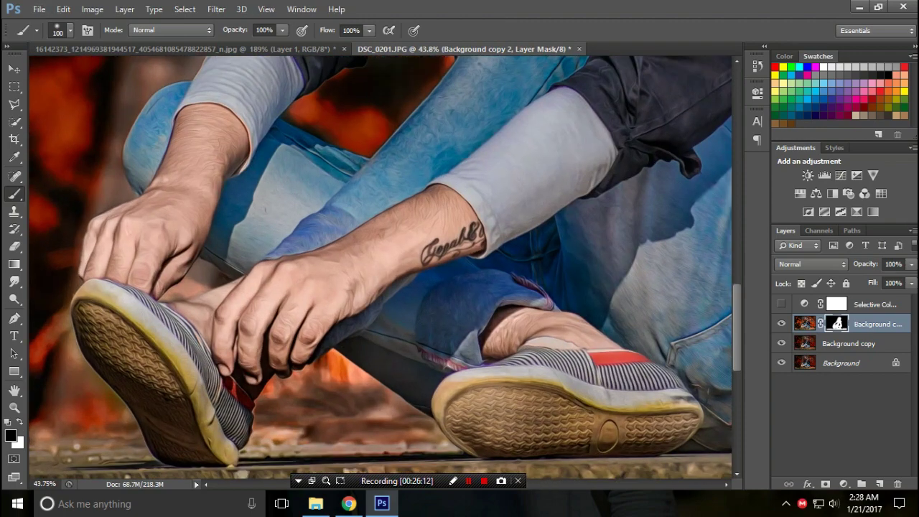
pyautogui.scroll(-2, 343, 423)
pyautogui.scroll(-2, 343, 423)
pyautogui.scroll(-1, 343, 422)
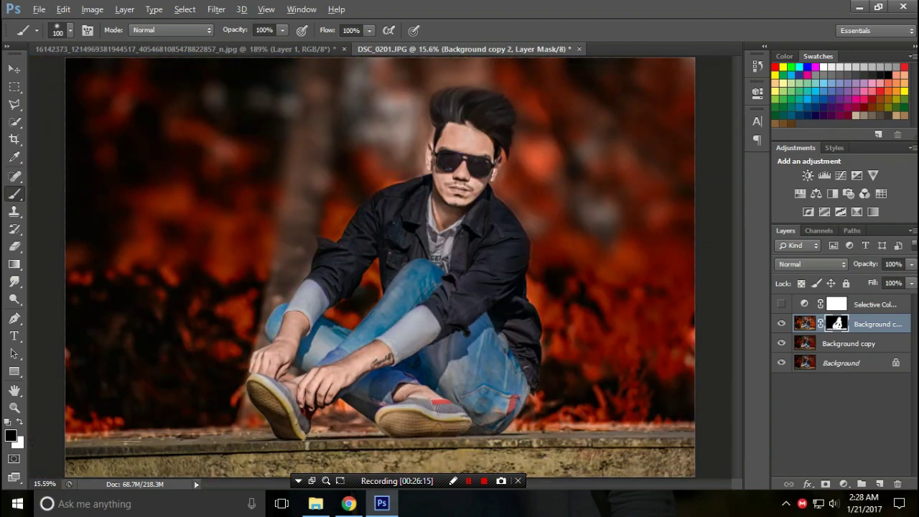
pyautogui.rightClick(870, 324)
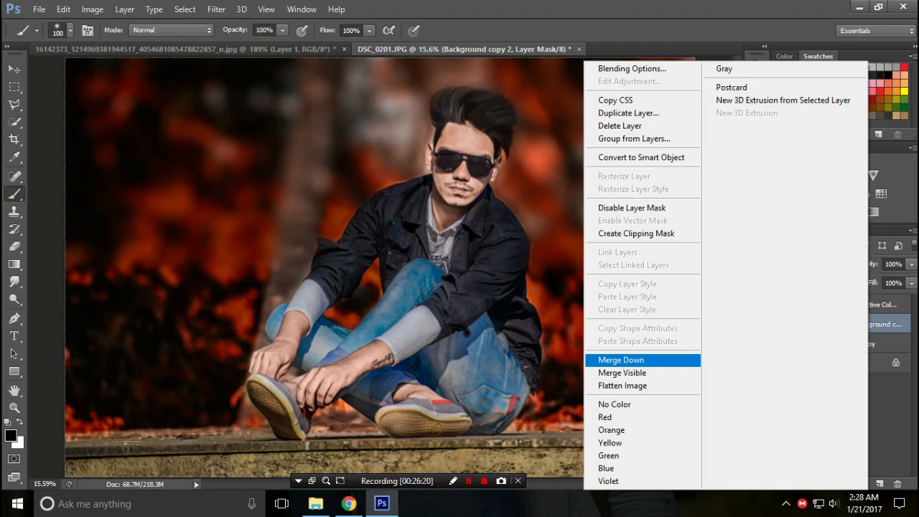
# Merge Background copy 2 down, duplicate the merged layer, and make Selective Color visible again
pyautogui.click(625, 360)
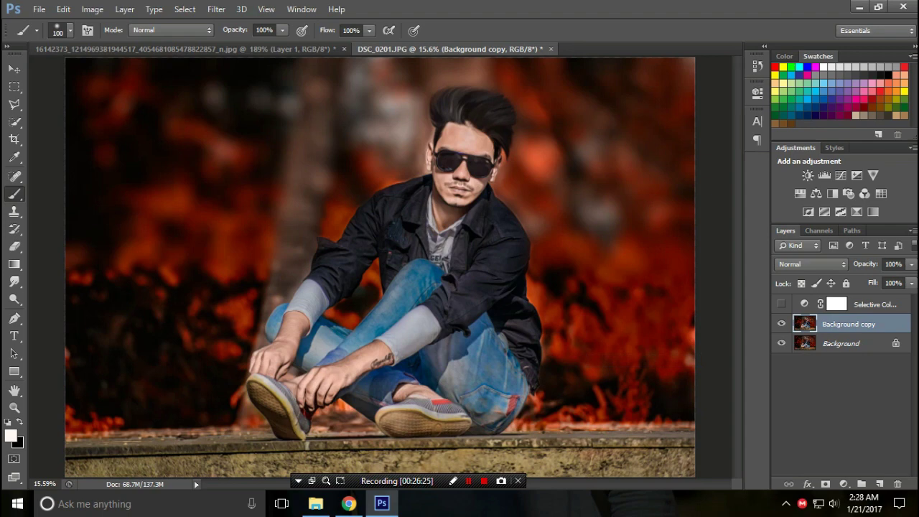
pyautogui.hotkey('ctrl', 'j')
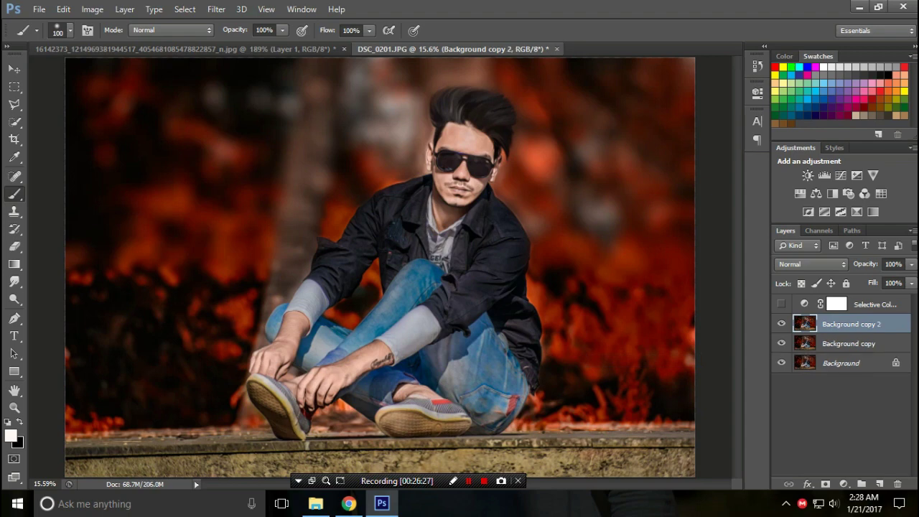
pyautogui.scroll(1, 380, 265)
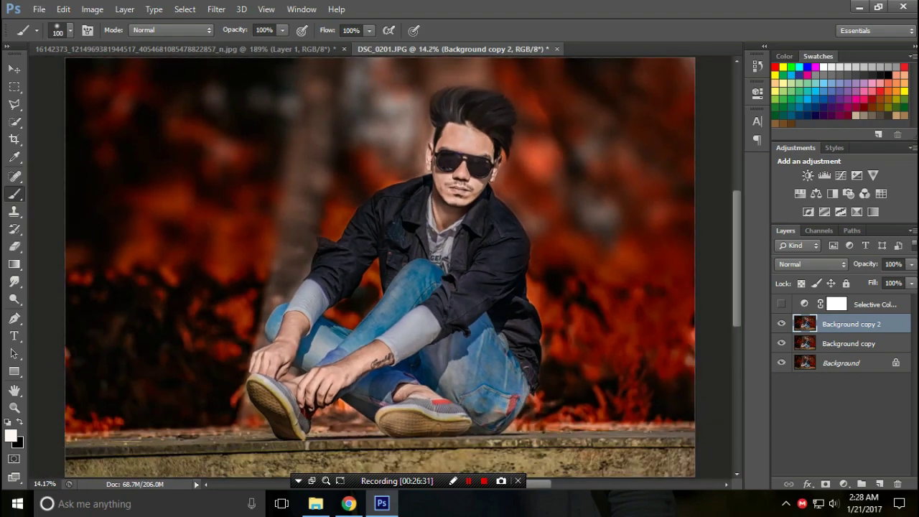
pyautogui.scroll(-2, 380, 265)
pyautogui.click(468, 480)
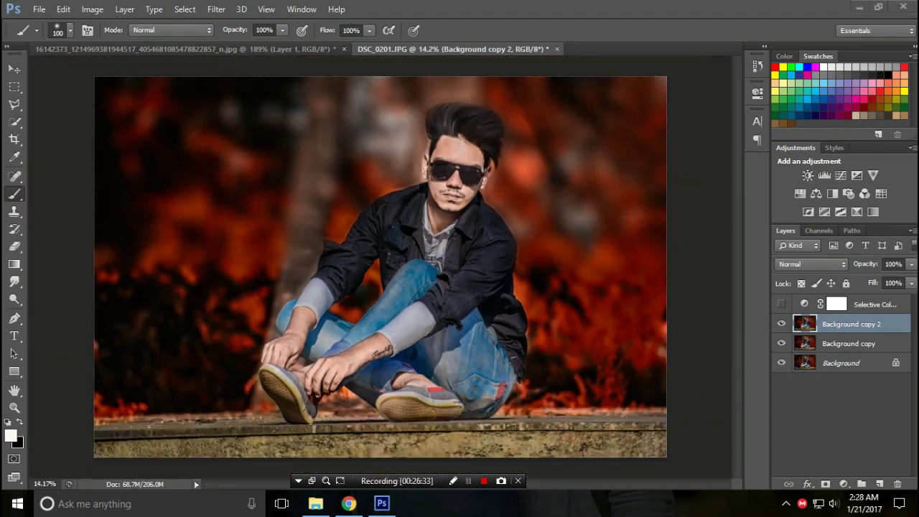
pyautogui.click(781, 303)
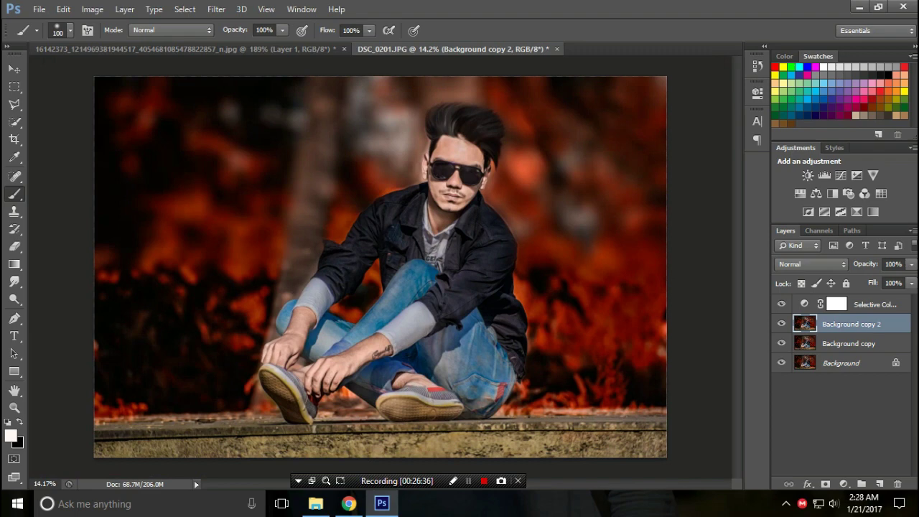
pyautogui.doubleClick(804, 303)
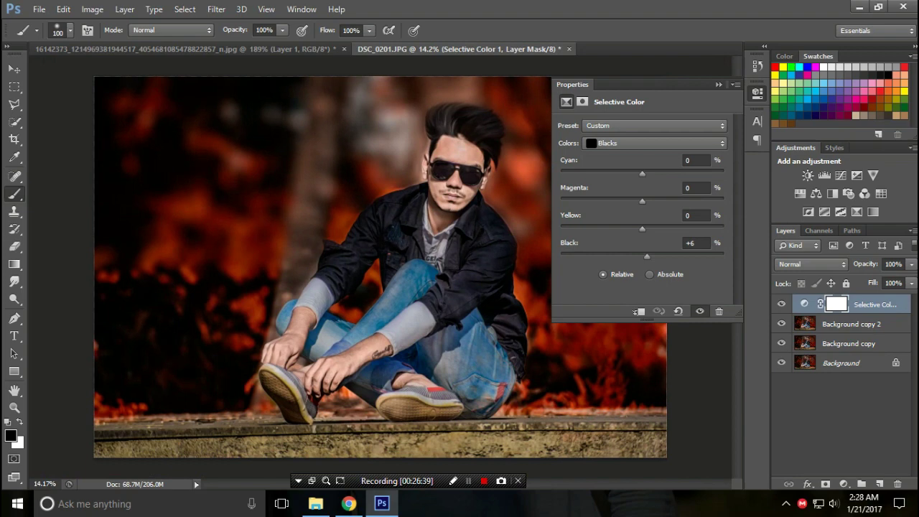
pyautogui.click(718, 84)
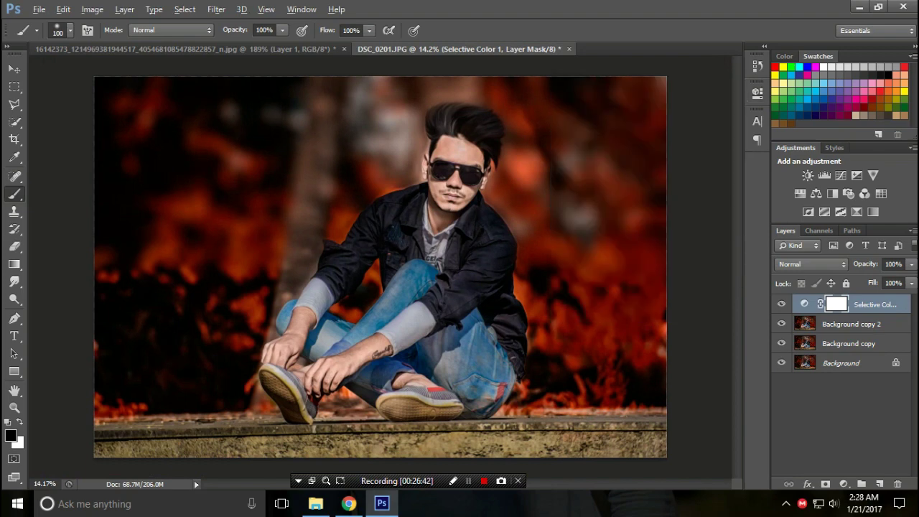
pyautogui.hotkey('ctrl', '-')
pyautogui.hotkey('ctrl', '+')
pyautogui.scroll(2, 449, 106)
pyautogui.scroll(1, 449, 106)
pyautogui.scroll(1, 449, 106)
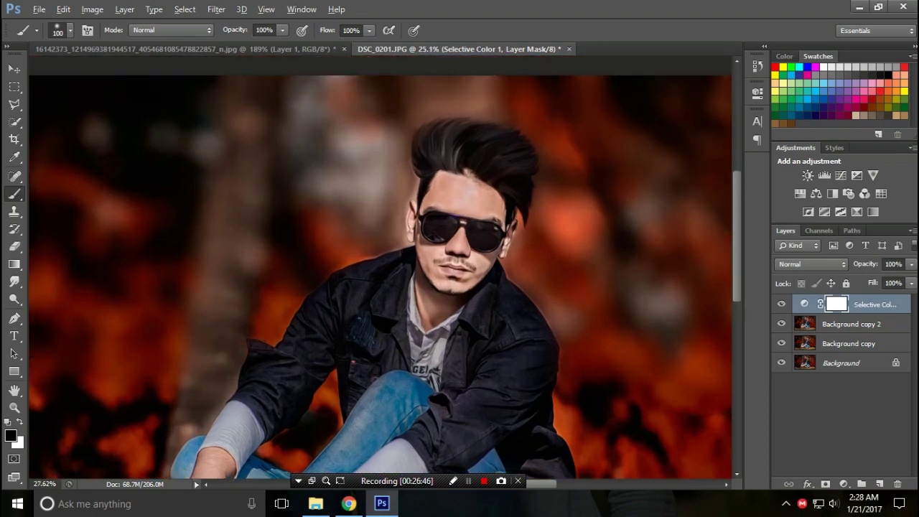
pyautogui.scroll(1, 449, 106)
pyautogui.scroll(1, 470, 267)
pyautogui.scroll(1, 469, 267)
pyautogui.scroll(1, 469, 267)
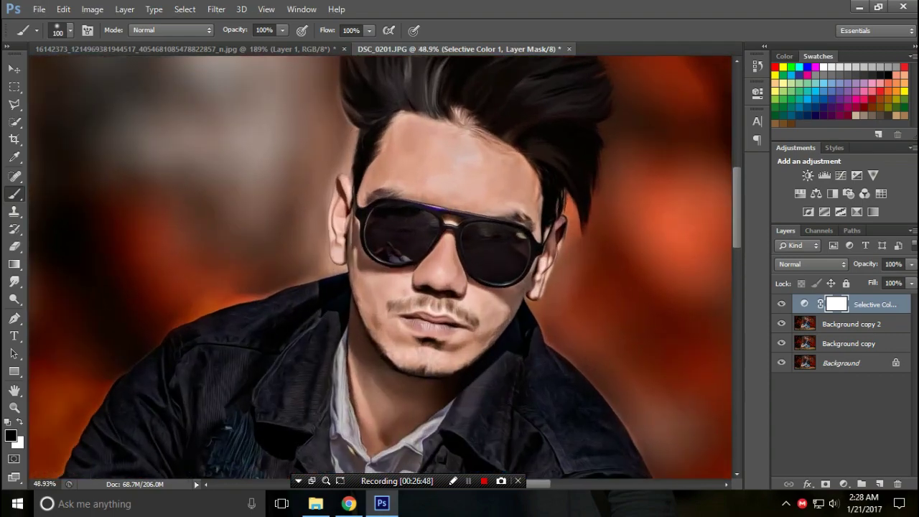
pyautogui.scroll(-2, 459, 251)
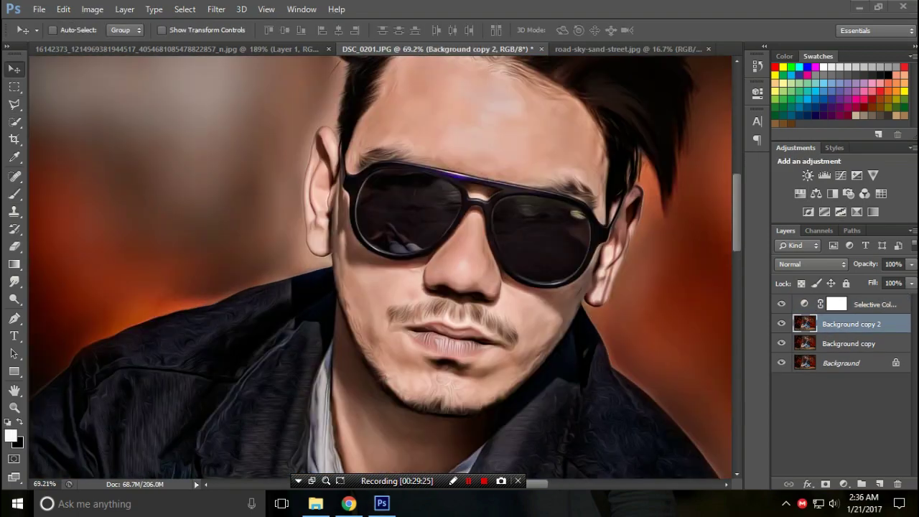
# Outline the left sunglass lens with the Polygonal Lasso and hide the two lower background layers
pyautogui.scroll(1, 450, 201)
pyautogui.scroll(1, 450, 201)
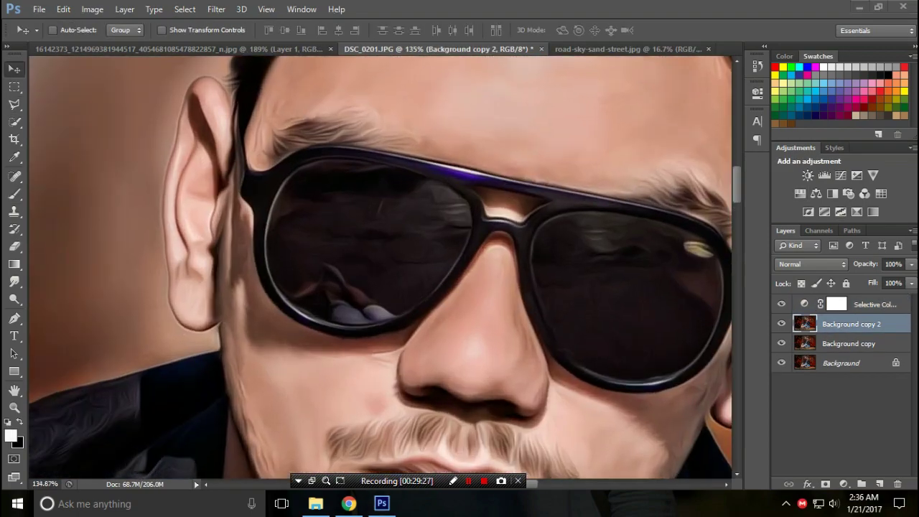
pyautogui.press('l')
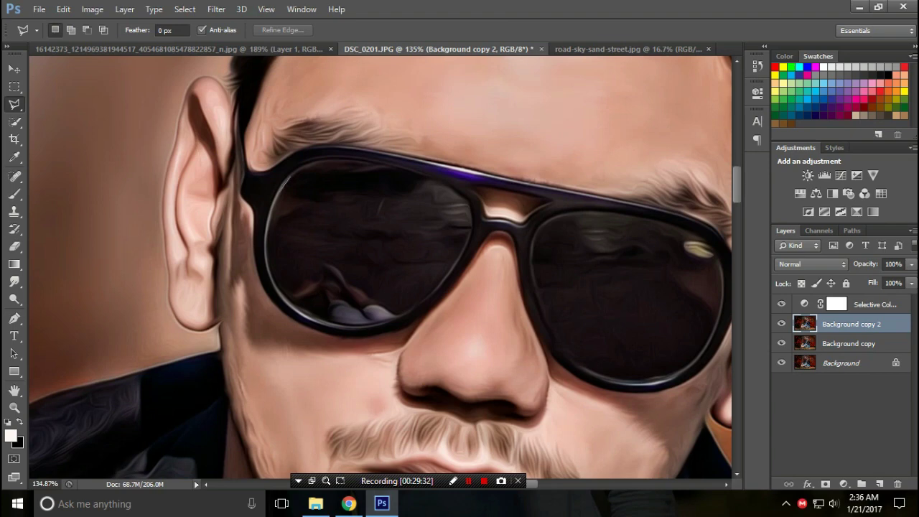
pyautogui.click(278, 184)
pyautogui.click(423, 302)
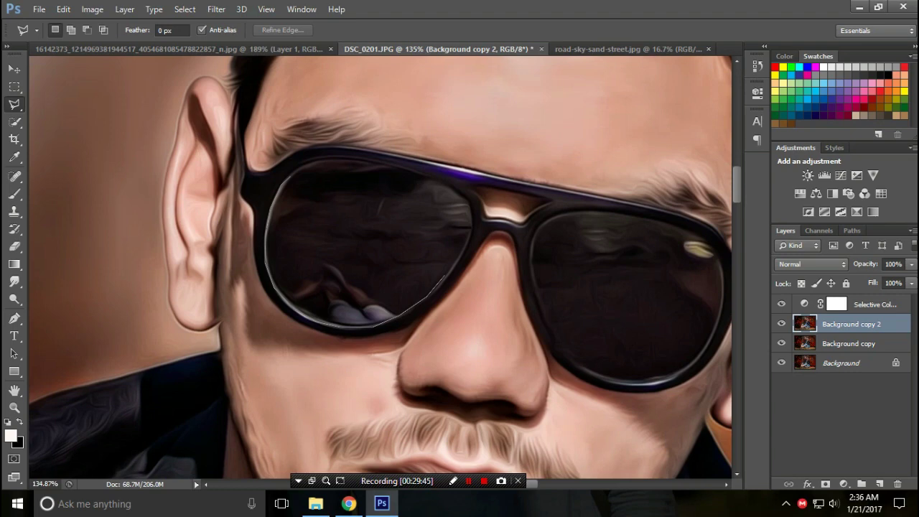
pyautogui.click(463, 248)
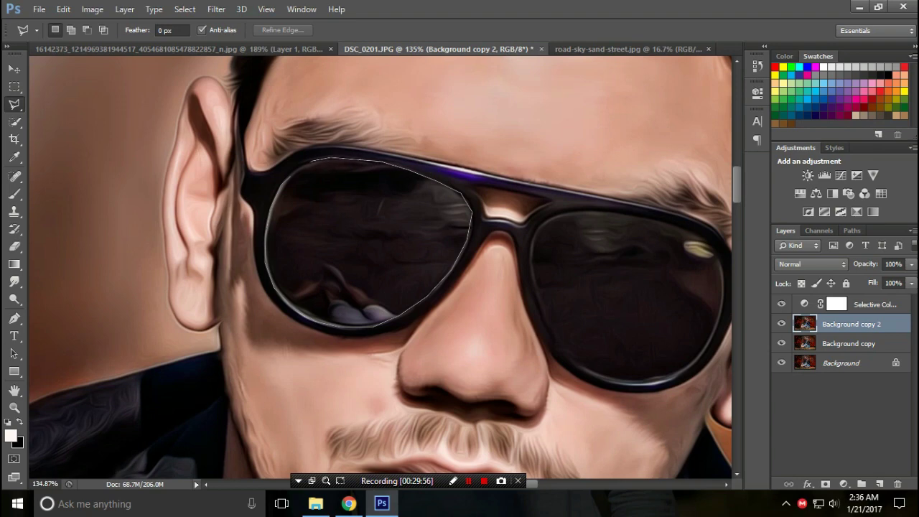
pyautogui.click(329, 158)
pyautogui.scroll(-2, 258, 201)
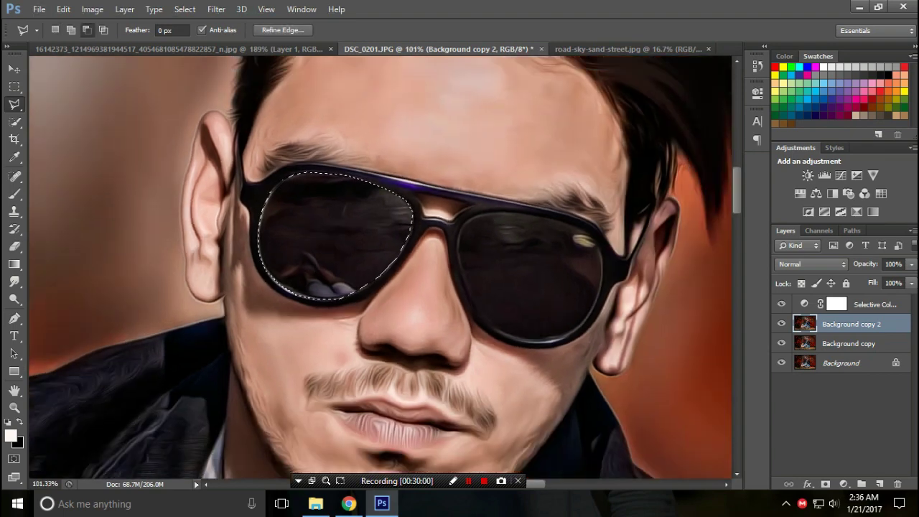
pyautogui.scroll(2, 516, 259)
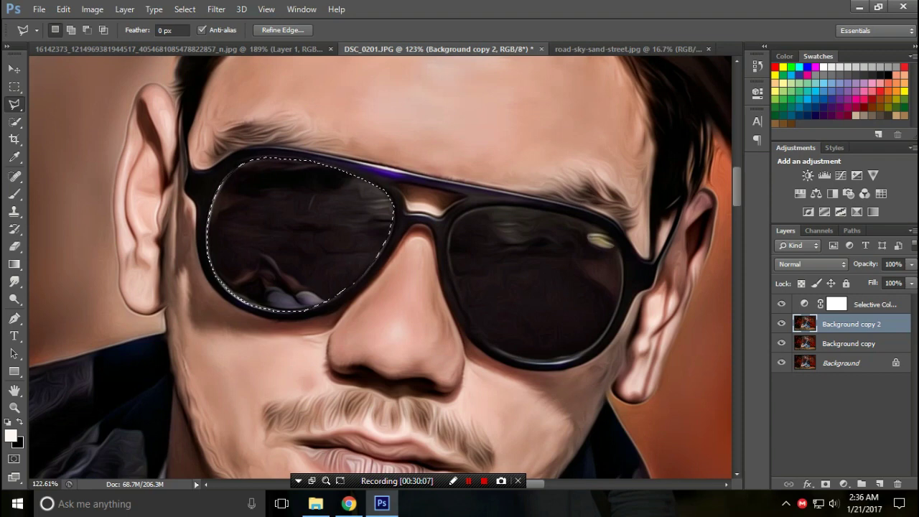
pyautogui.moveTo(781, 343); pyautogui.dragTo(781, 362)
# Delete the left lens area and bring the road-and-sky photo in beneath Background copy 2
pyautogui.press('Delete')
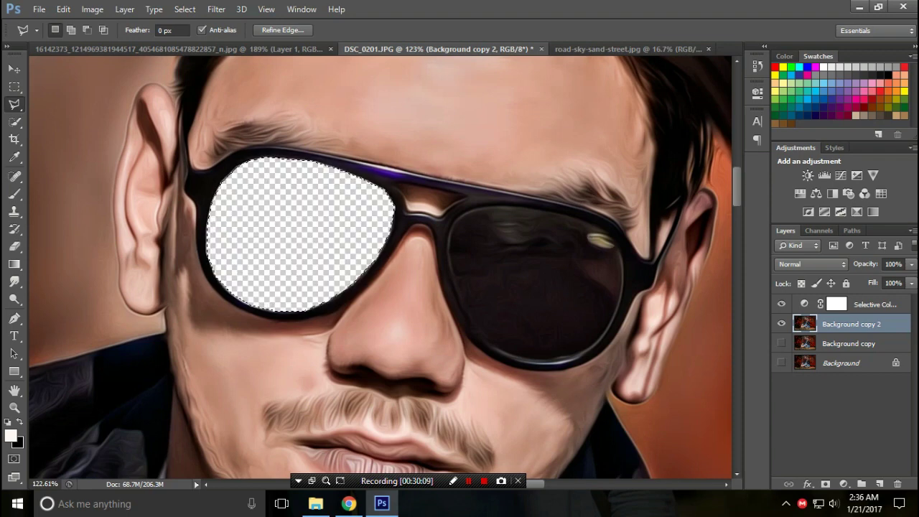
pyautogui.click(624, 49)
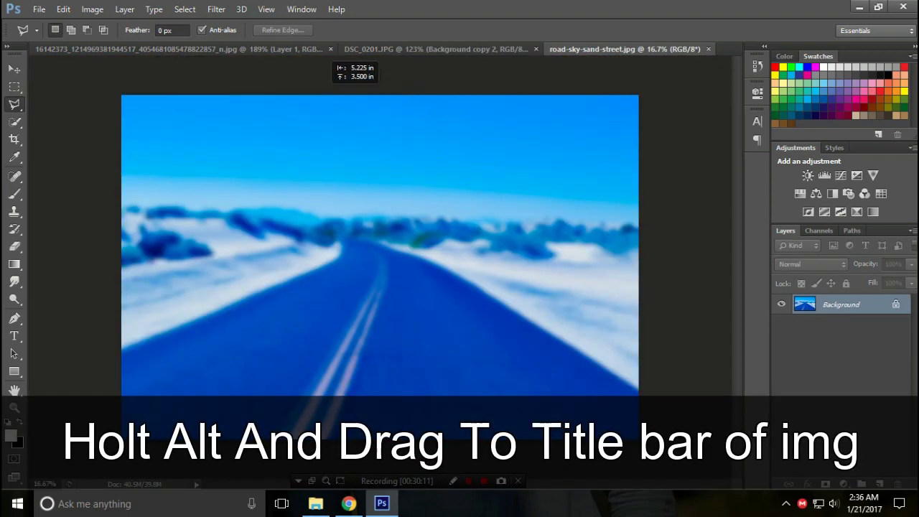
pyautogui.click(183, 48)
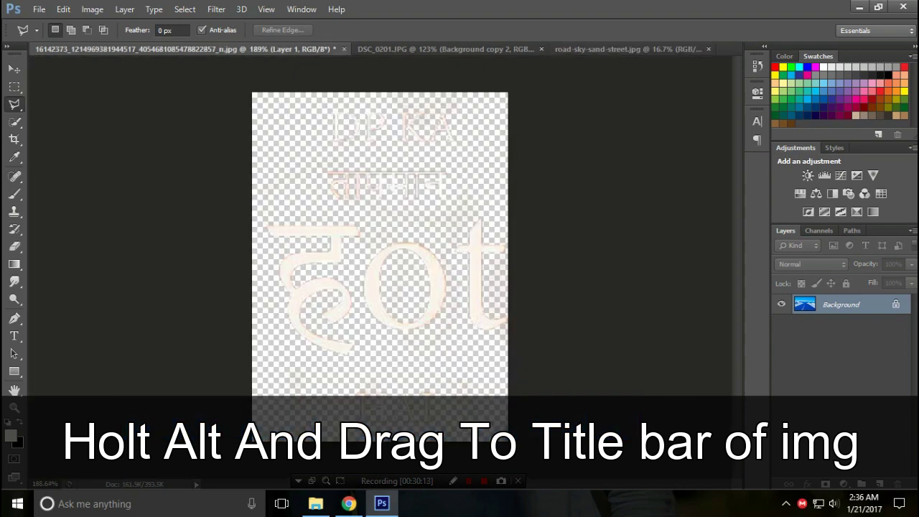
pyautogui.moveTo(380, 245); pyautogui.dragTo(643, 176)
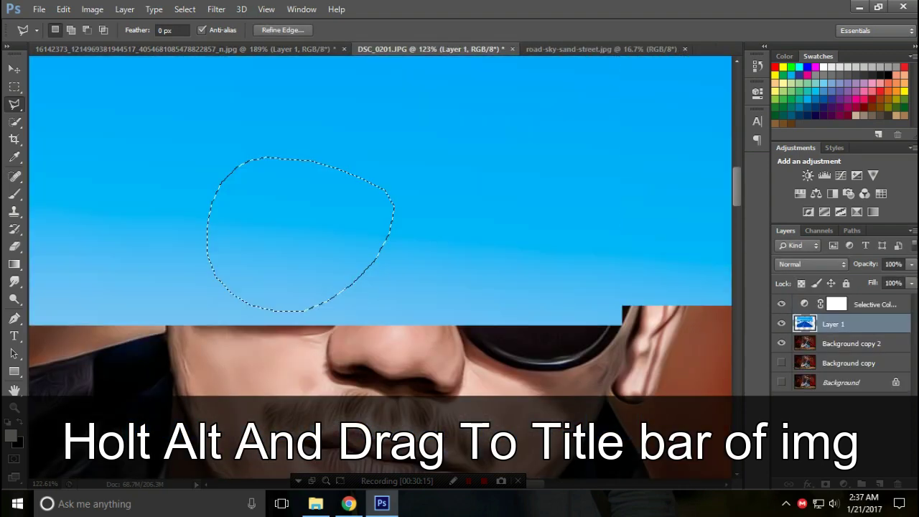
pyautogui.moveTo(833, 324); pyautogui.dragTo(833, 352)
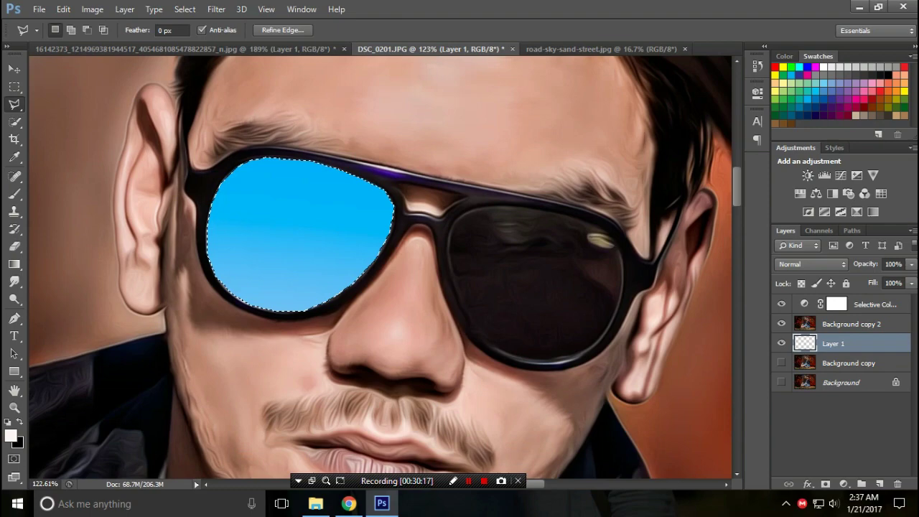
pyautogui.keyDown('alt'); pyautogui.scroll(-2, 385, 212); pyautogui.keyUp('alt')
pyautogui.keyDown('alt'); pyautogui.scroll(-2, 386, 212); pyautogui.keyUp('alt')
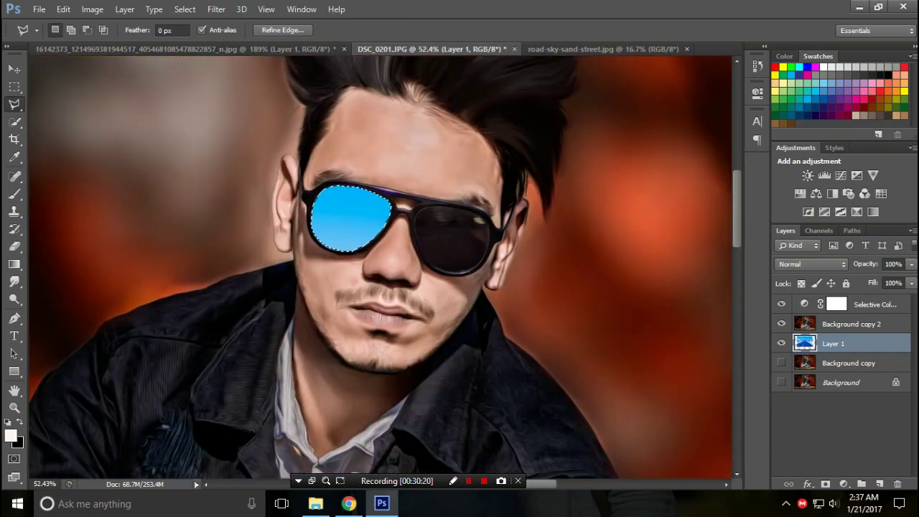
pyautogui.hotkey('ctrl', 'd')
pyautogui.keyDown('alt'); pyautogui.scroll(-1, 374, 185); pyautogui.keyUp('alt')
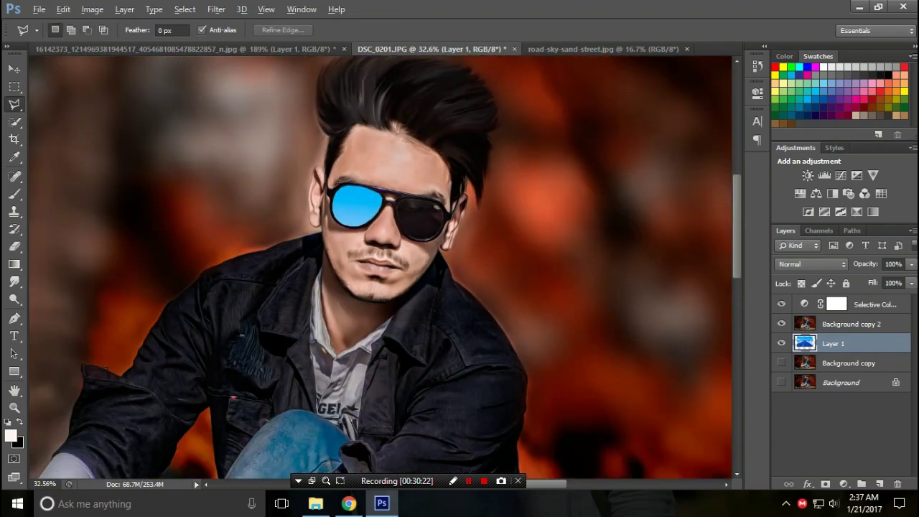
pyautogui.keyDown('alt'); pyautogui.scroll(-1, 374, 182); pyautogui.keyUp('alt')
# Scale the sky layer down to about 28% and position it over the sunglasses
pyautogui.hotkey('ctrl', 't')
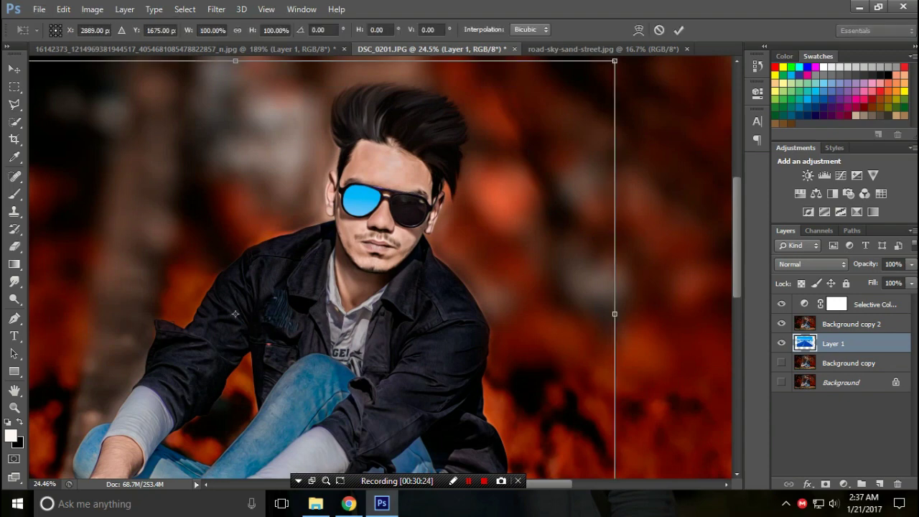
pyautogui.keyDown('alt'); pyautogui.scroll(-2, 374, 181); pyautogui.keyUp('alt')
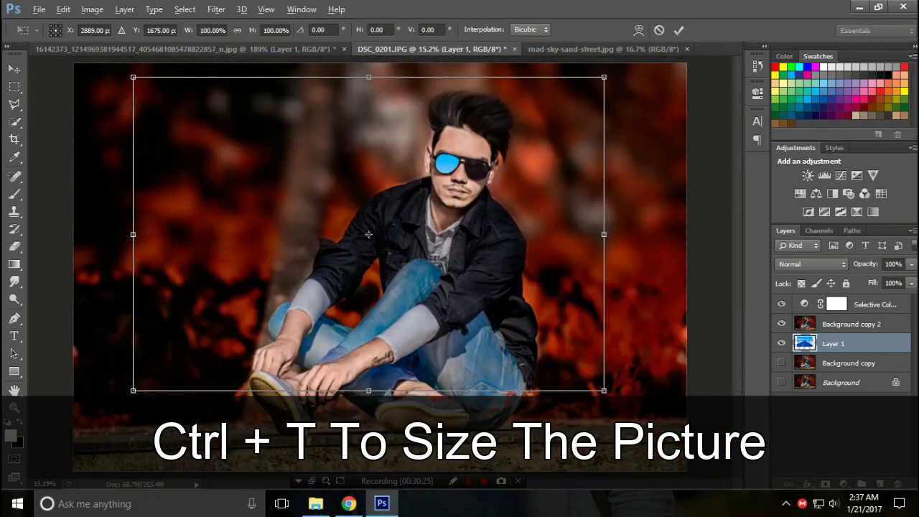
pyautogui.moveTo(604, 234)
pyautogui.mouseDown()
pyautogui.moveTo(457, 183)
pyautogui.moveTo(550, 177)
pyautogui.mouseUp()
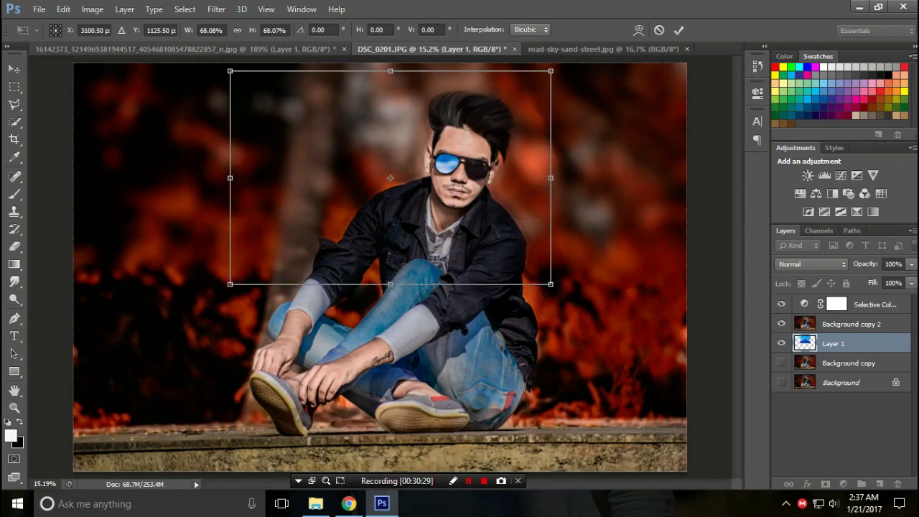
pyautogui.moveTo(229, 71)
pyautogui.mouseDown()
pyautogui.moveTo(251, 72)
pyautogui.moveTo(281, 98)
pyautogui.mouseUp()
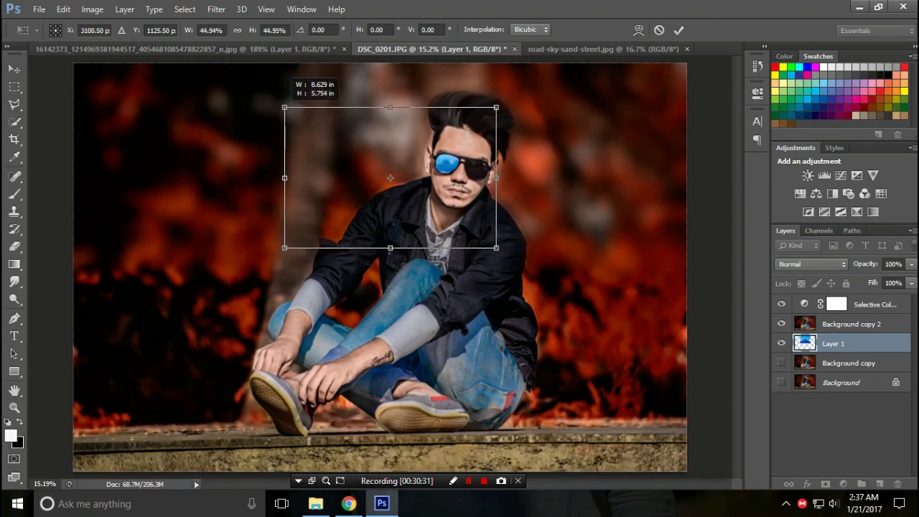
pyautogui.moveTo(464, 109); pyautogui.dragTo(511, 118)
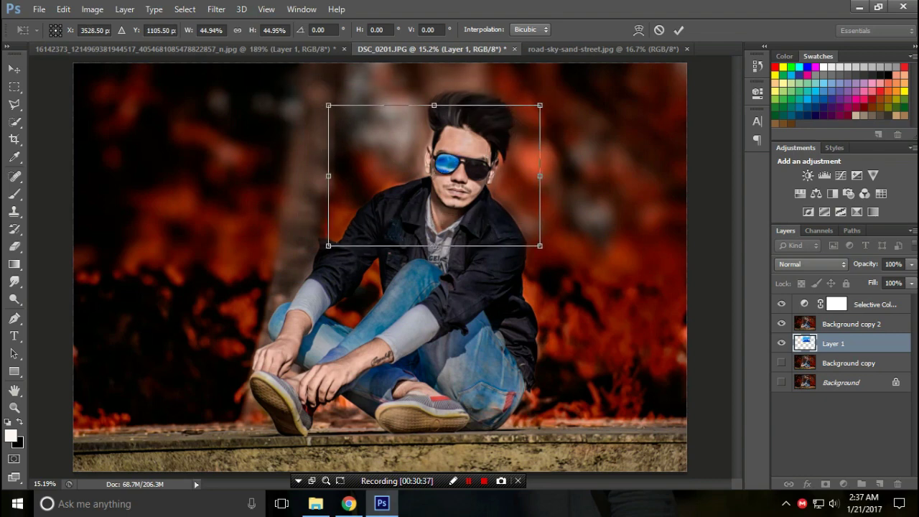
pyautogui.moveTo(540, 105); pyautogui.dragTo(496, 133)
pyautogui.moveTo(429, 178); pyautogui.dragTo(446, 169)
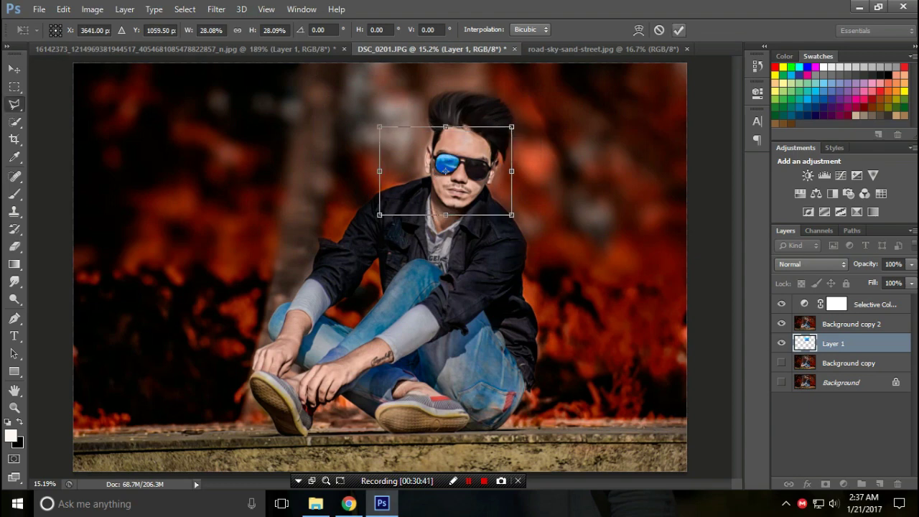
# Commit the resized sky image and zoom in on the sunglasses
pyautogui.press('Return')
pyautogui.scroll(2, 498, 143)
pyautogui.scroll(2, 498, 143)
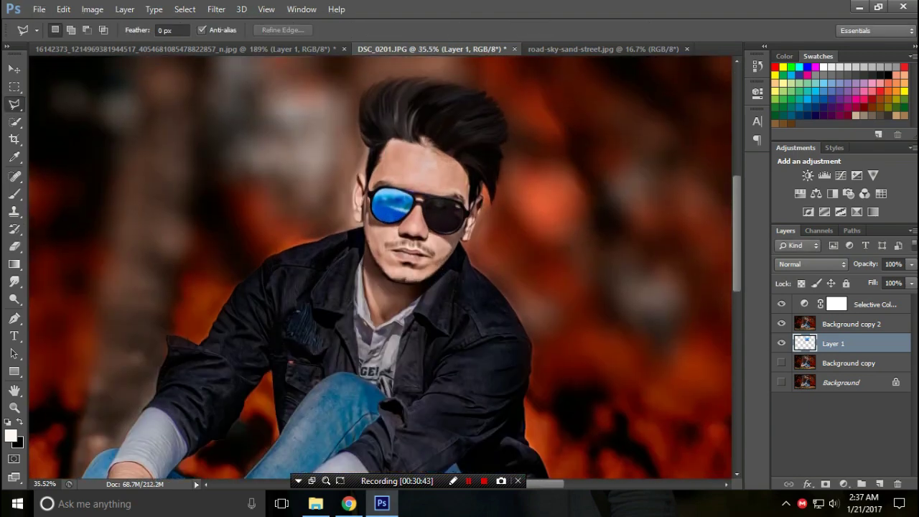
pyautogui.scroll(2, 498, 142)
pyautogui.scroll(2, 498, 143)
pyautogui.scroll(1, 419, 234)
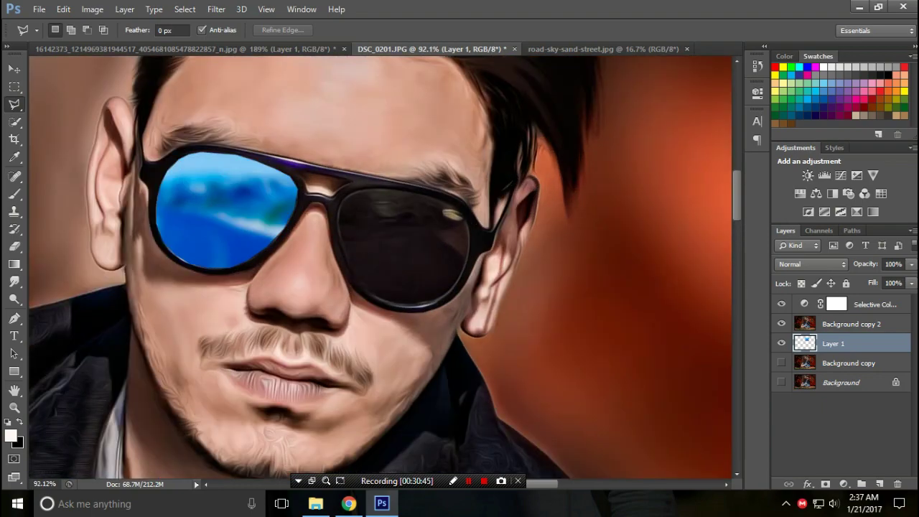
pyautogui.scroll(2, 419, 234)
pyautogui.scroll(2, 419, 234)
pyautogui.scroll(1, 465, 212)
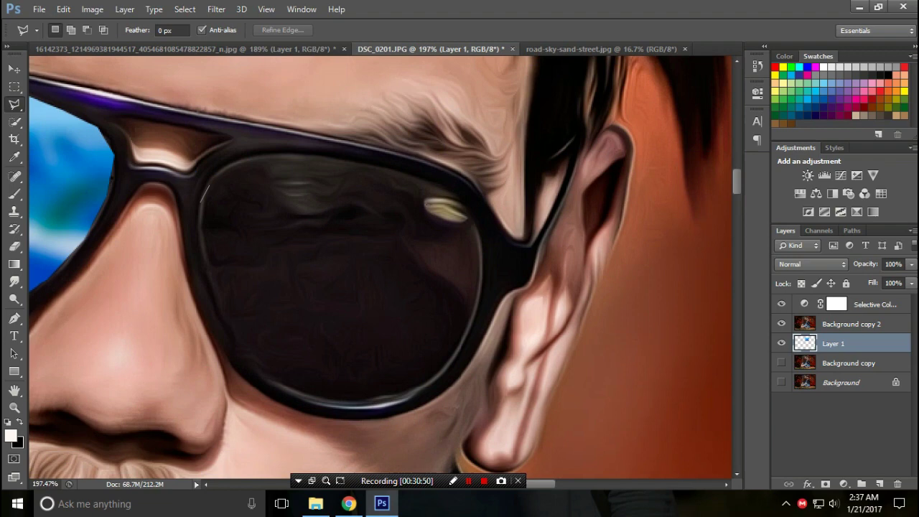
# Trace a Polygonal Lasso selection around the dark right lens
pyautogui.click(202, 233)
pyautogui.click(212, 285)
pyautogui.click(241, 355)
pyautogui.click(266, 380)
pyautogui.click(299, 395)
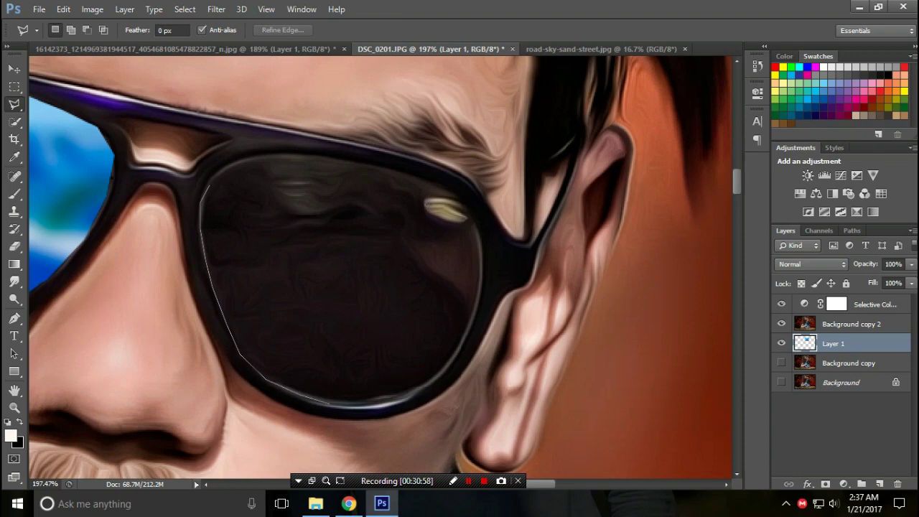
pyautogui.click(392, 400)
pyautogui.click(455, 351)
pyautogui.click(471, 318)
pyautogui.click(469, 209)
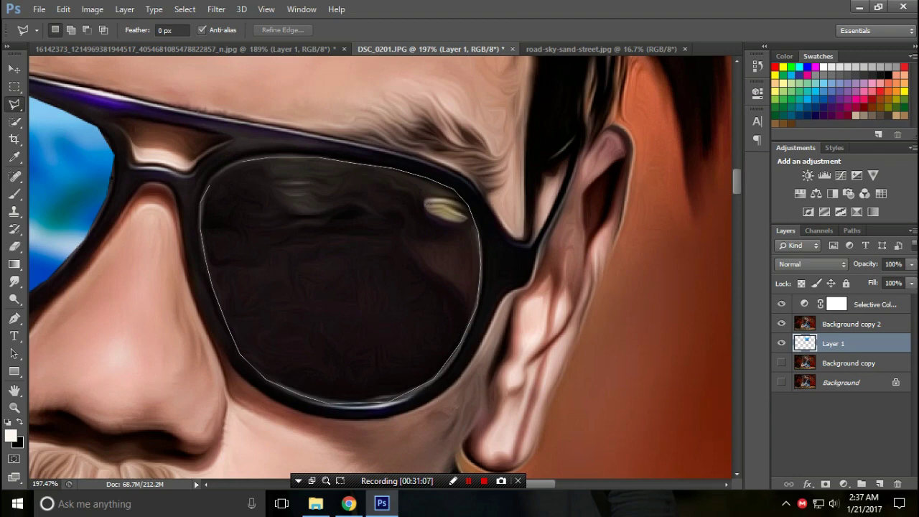
pyautogui.click(207, 185)
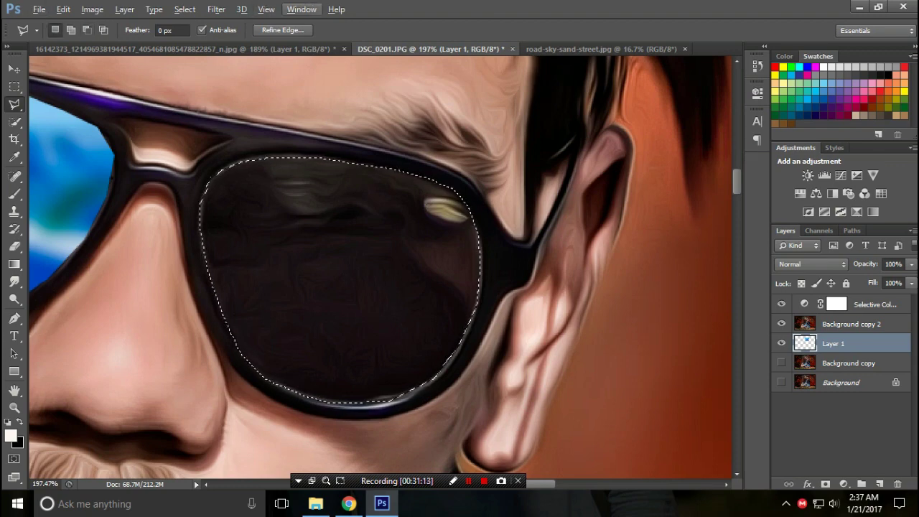
# Delete the selected lens from Background copy 2 to reveal the sky, then deselect and zoom out
pyautogui.click(850, 324)
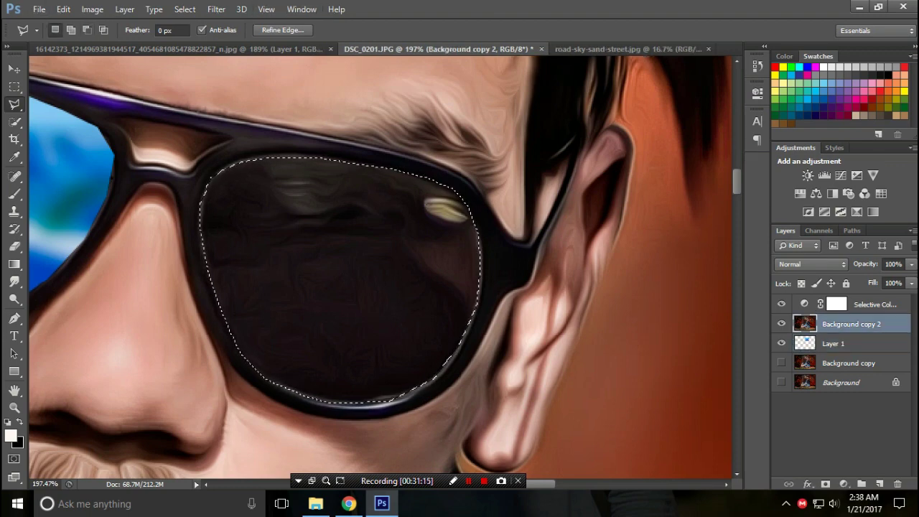
pyautogui.press('Delete')
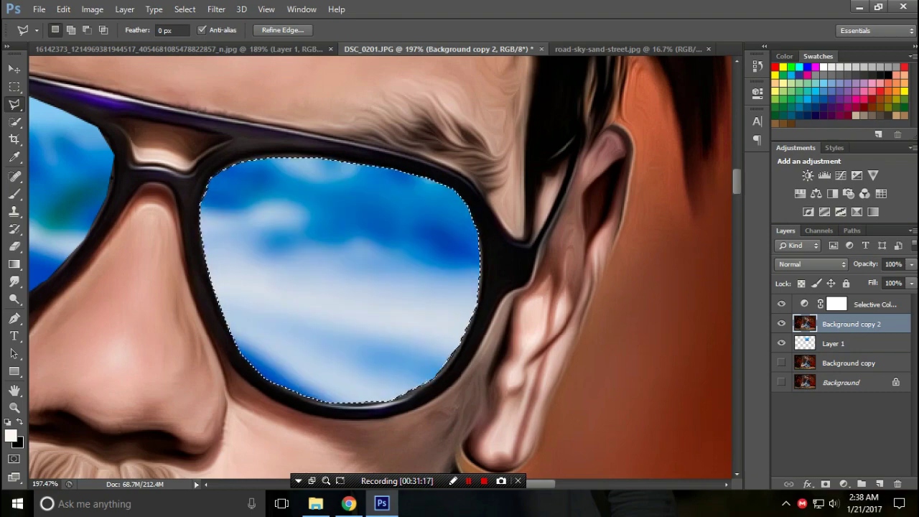
pyautogui.hotkey('ctrl', '-')
pyautogui.hotkey('ctrl', '0')
pyautogui.hotkey('ctrl', 'd')
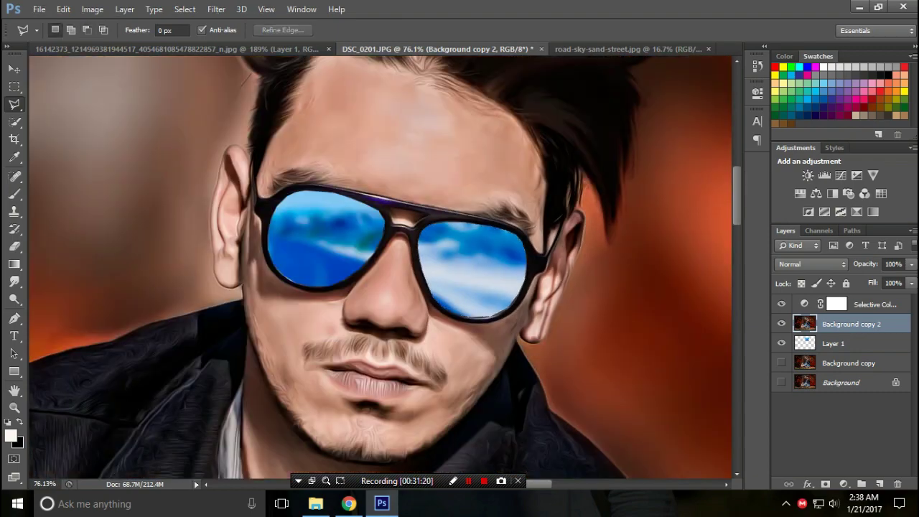
pyautogui.scroll(1, 352, 219)
pyautogui.scroll(1, 352, 218)
pyautogui.scroll(1, 351, 219)
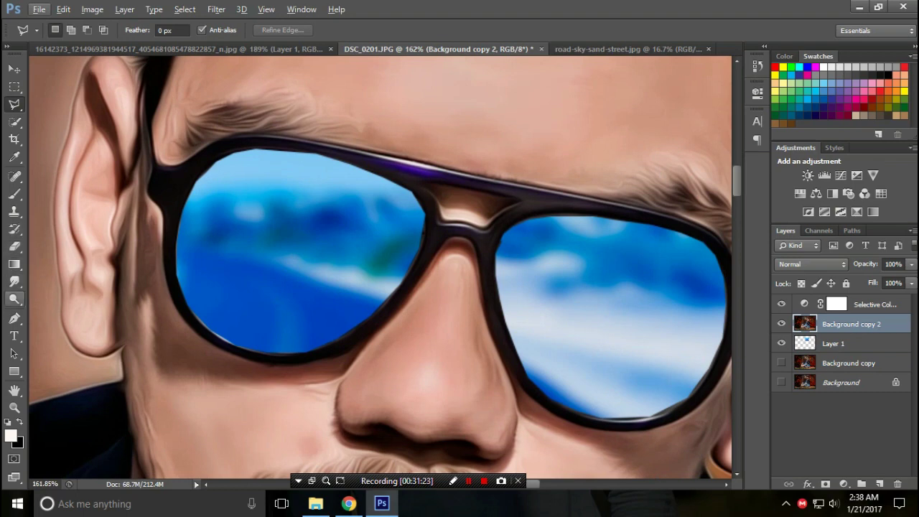
pyautogui.click(14, 298)
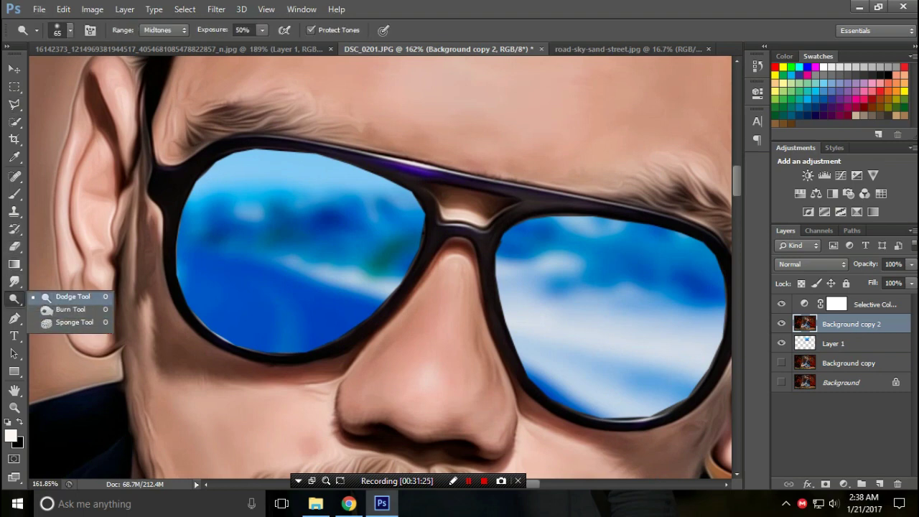
# Pick the Blur tool with a smaller brush and merge Background copy 2 down into Layer 1
pyautogui.click(14, 281)
pyautogui.click(71, 305)
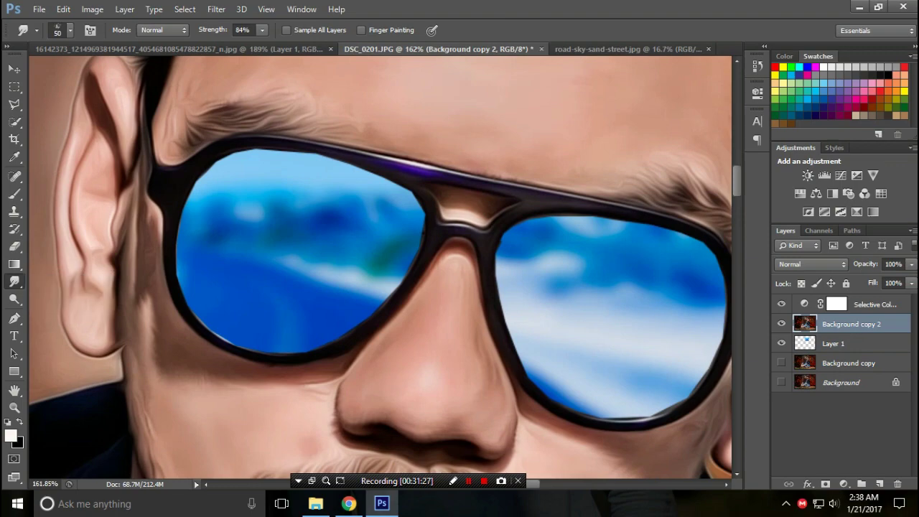
pyautogui.scroll(3, 216, 172)
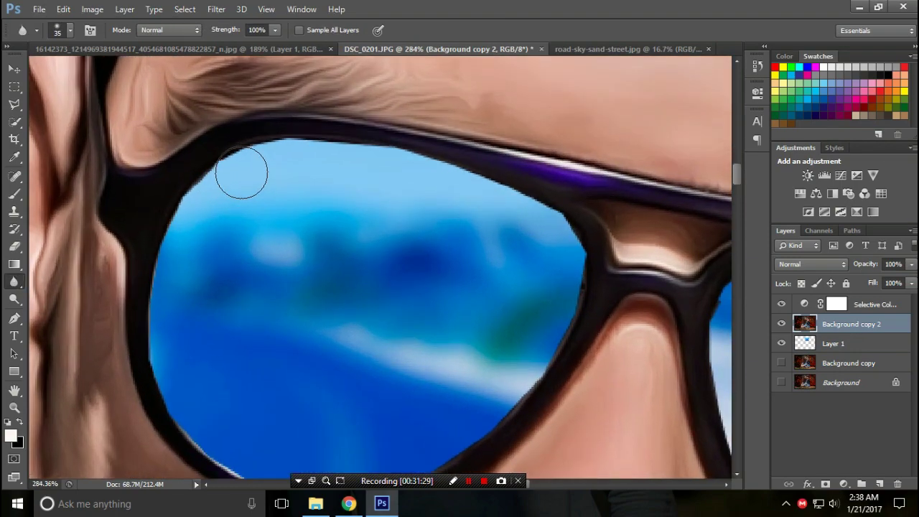
pyautogui.press('[')
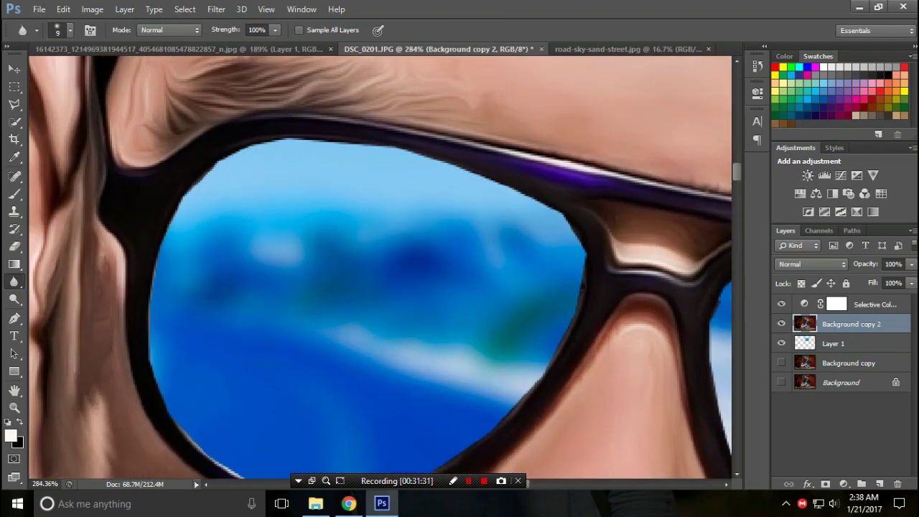
pyautogui.rightClick(854, 324)
pyautogui.click(610, 360)
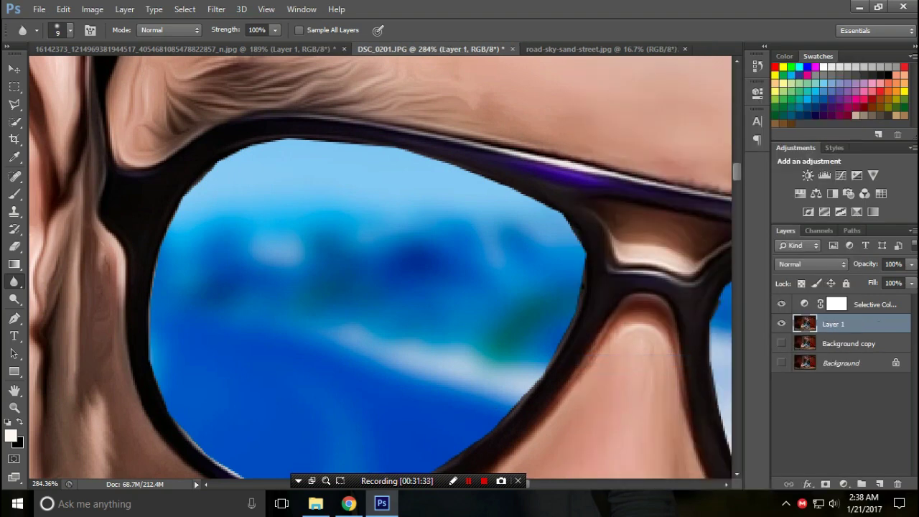
pyautogui.scroll(1, 343, 194)
pyautogui.scroll(1, 343, 194)
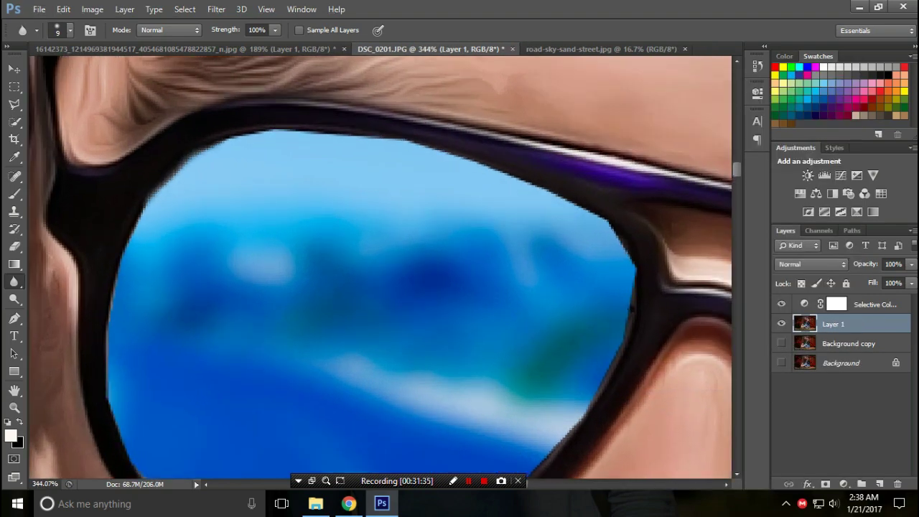
# Blur along the top inner rim of the lens to soften the reflection edge
pyautogui.moveTo(107, 315)
pyautogui.mouseDown()
pyautogui.moveTo(87, 208)
pyautogui.moveTo(87, 296)
pyautogui.moveTo(128, 373)
pyautogui.moveTo(184, 416)
pyautogui.moveTo(253, 445)
pyautogui.mouseUp()
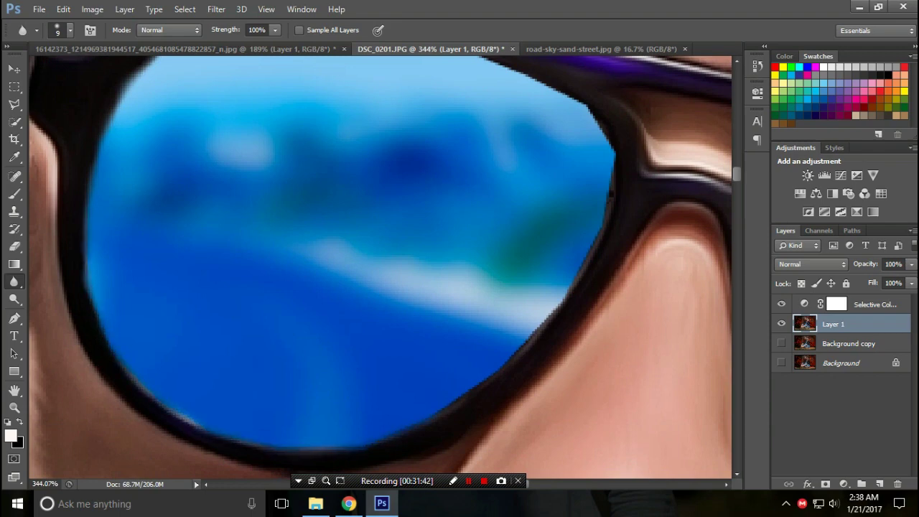
pyautogui.moveTo(551, 319); pyautogui.dragTo(493, 416)
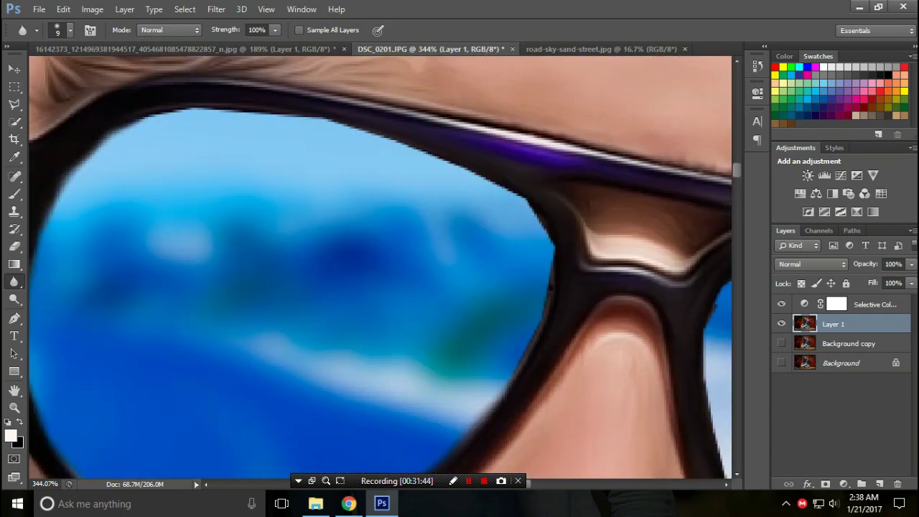
pyautogui.moveTo(552, 244)
pyautogui.mouseDown()
pyautogui.moveTo(517, 198)
pyautogui.moveTo(366, 133)
pyautogui.moveTo(154, 111)
pyautogui.mouseUp()
pyautogui.scroll(-2, 430, 215)
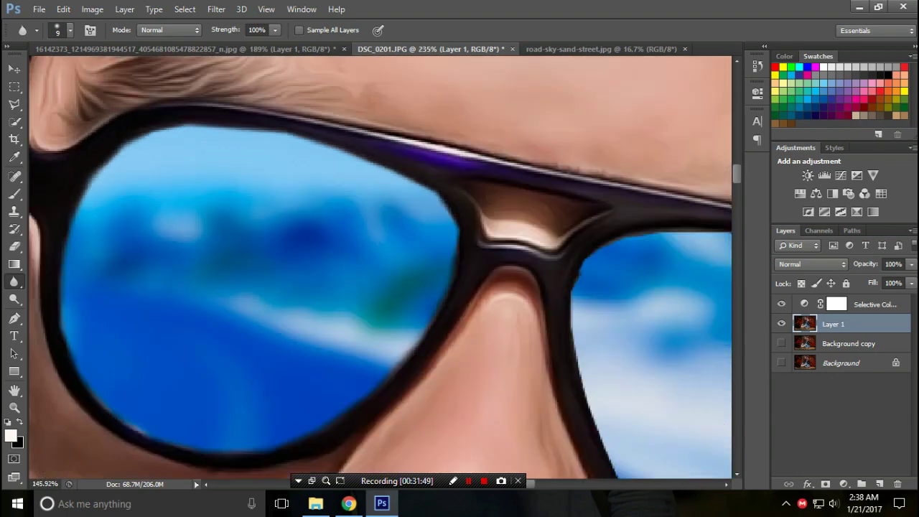
pyautogui.scroll(-2, 431, 215)
pyautogui.scroll(1, 442, 191)
pyautogui.scroll(3, 443, 191)
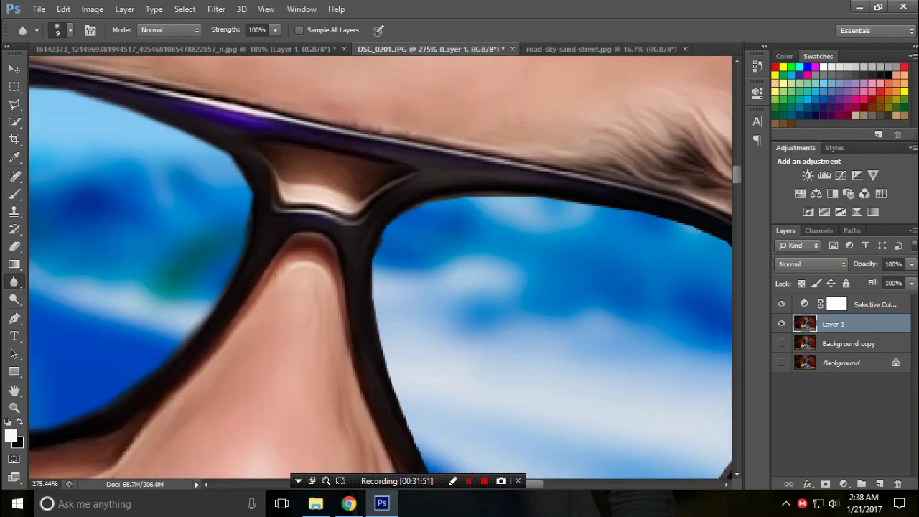
# Blur the top, left, bottom and right inner edges of the right lens
pyautogui.moveTo(463, 197); pyautogui.dragTo(628, 209)
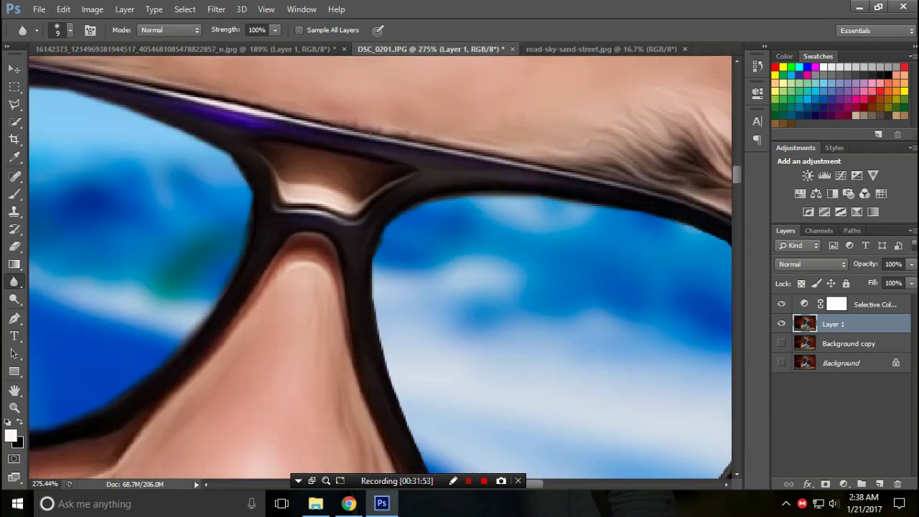
pyautogui.moveTo(567, 330); pyautogui.dragTo(437, 244)
pyautogui.moveTo(254, 174)
pyautogui.mouseDown()
pyautogui.moveTo(264, 269)
pyautogui.moveTo(293, 338)
pyautogui.mouseUp()
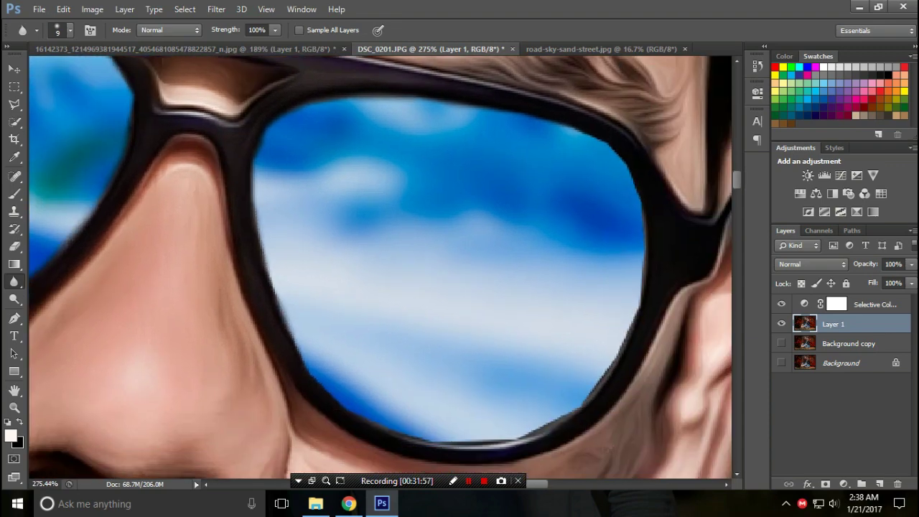
pyautogui.moveTo(445, 445); pyautogui.dragTo(527, 433)
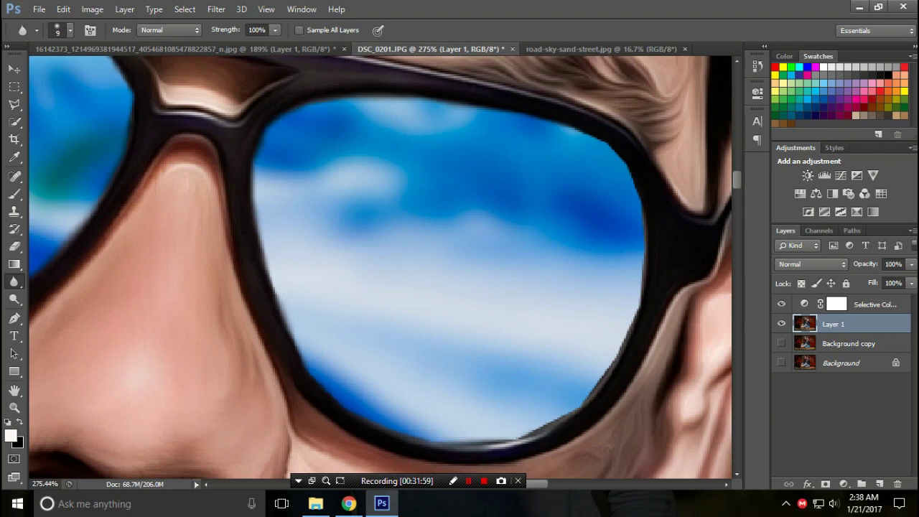
pyautogui.moveTo(620, 349); pyautogui.dragTo(638, 310)
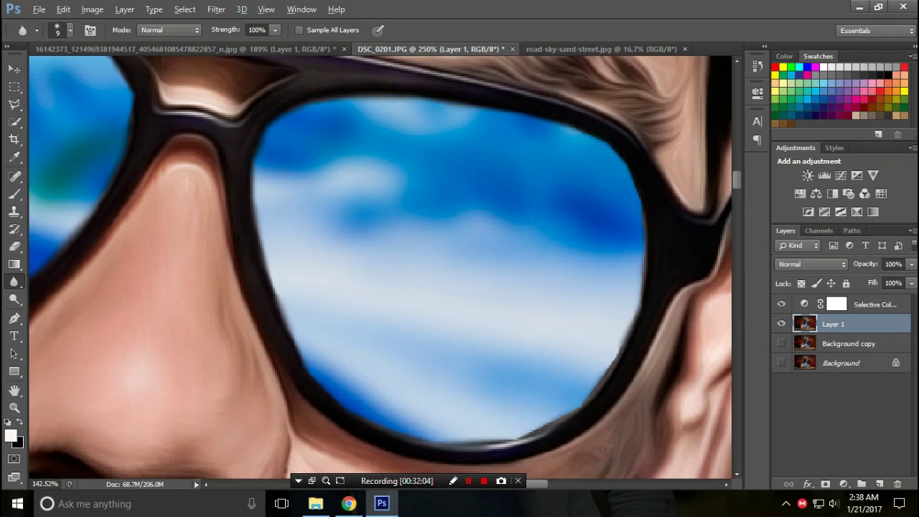
pyautogui.scroll(-2, 515, 193)
pyautogui.scroll(-2, 515, 193)
pyautogui.scroll(-2, 515, 193)
pyautogui.scroll(-2, 514, 193)
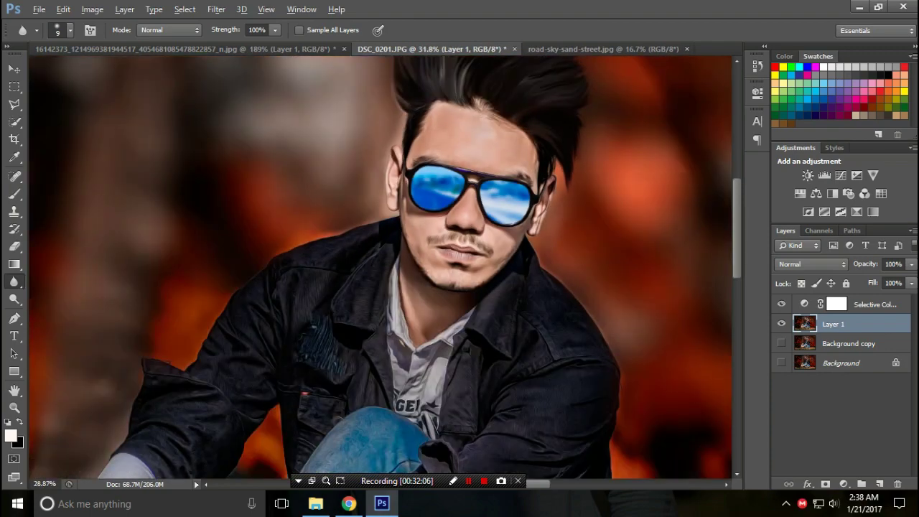
# Add a Hue/Saturation adjustment layer with Hue -103 and Lightness +5
pyautogui.scroll(-2, 515, 193)
pyautogui.scroll(-1, 515, 193)
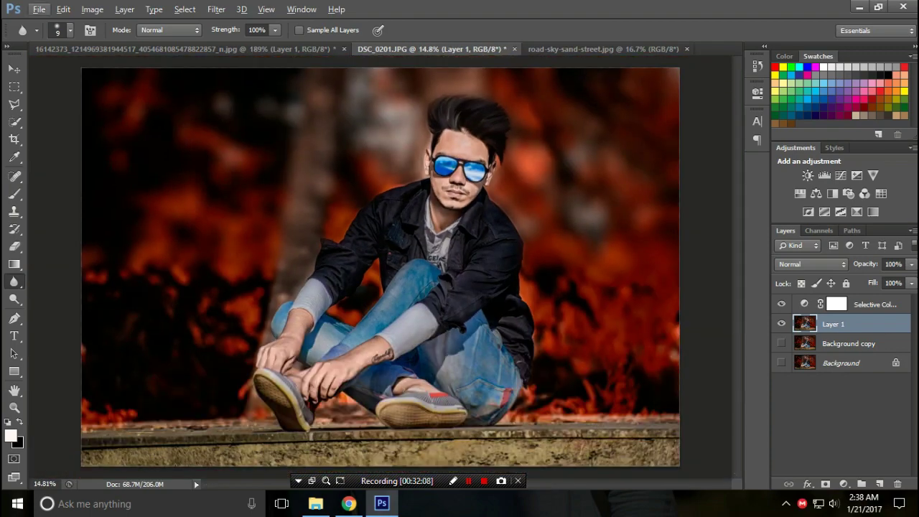
pyautogui.click(817, 194)
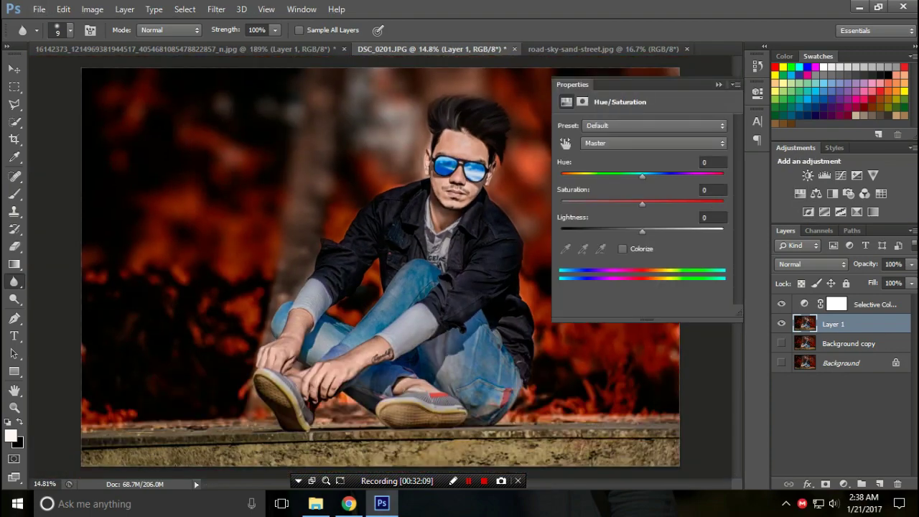
pyautogui.moveTo(642, 231); pyautogui.dragTo(646, 231)
pyautogui.moveTo(642, 175); pyautogui.dragTo(724, 175)
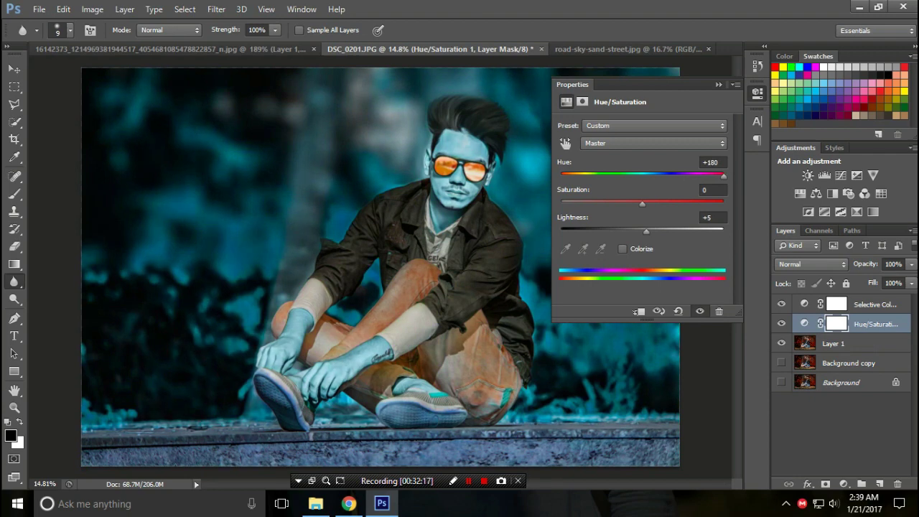
pyautogui.moveTo(724, 175); pyautogui.dragTo(586, 175)
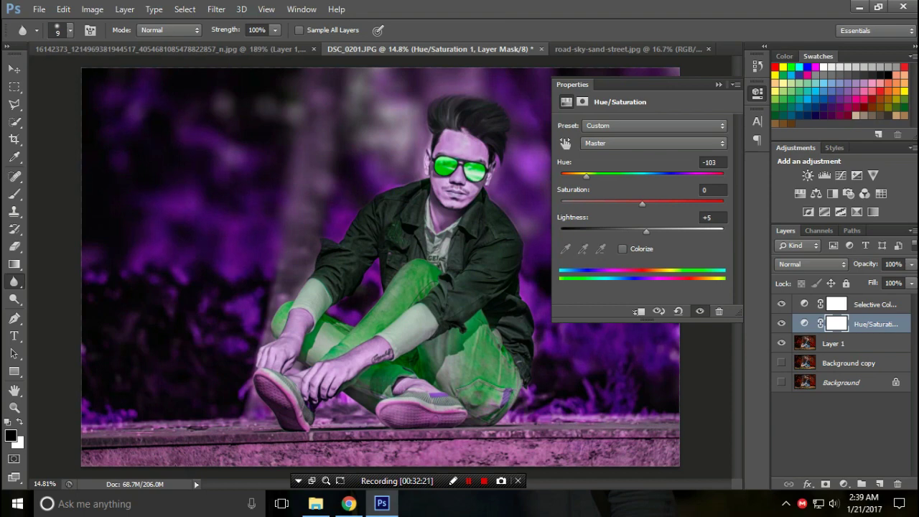
pyautogui.click(757, 92)
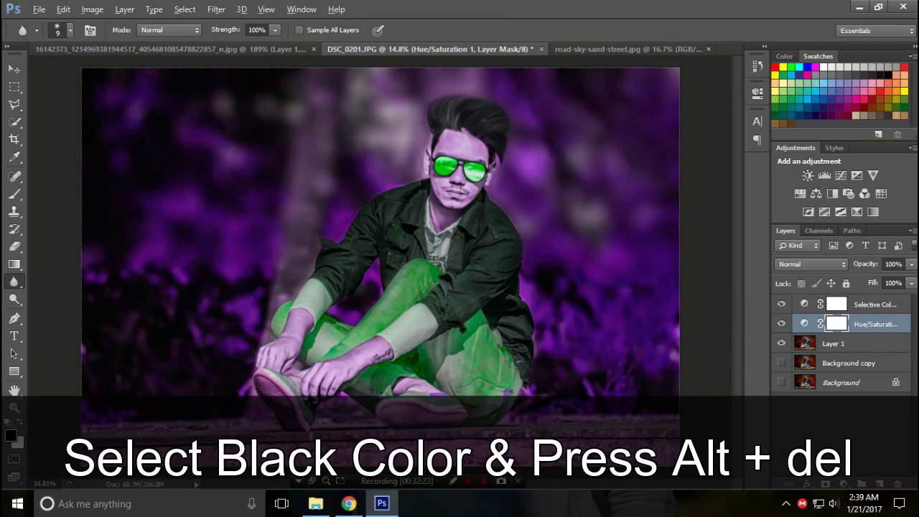
# Fill the Hue/Saturation mask with black and brush white over both lenses to keep them green
pyautogui.hotkey('alt', 'Delete')
pyautogui.press('b')
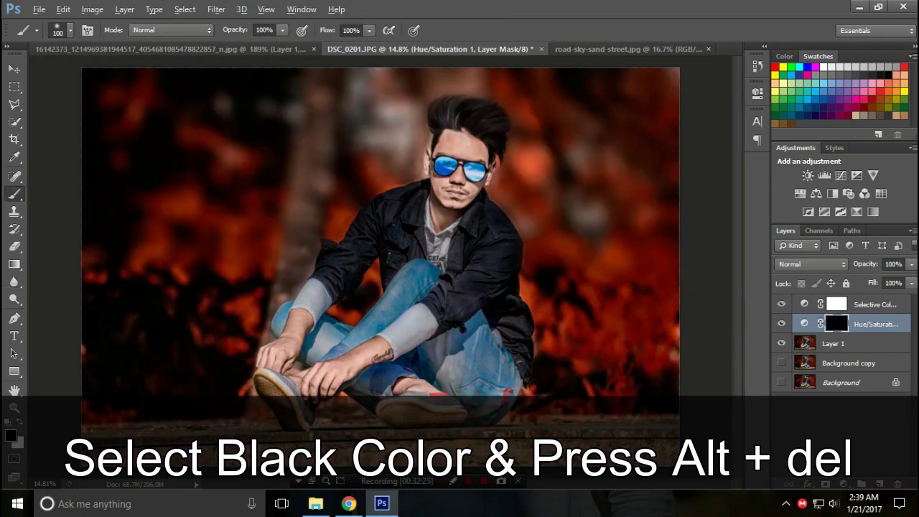
pyautogui.scroll(2, 453, 136)
pyautogui.scroll(2, 452, 136)
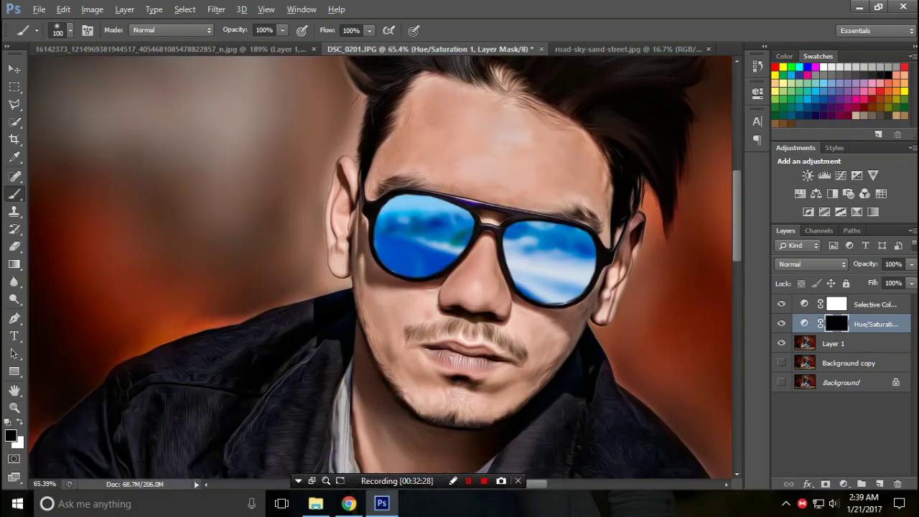
pyautogui.scroll(2, 431, 205)
pyautogui.moveTo(421, 205)
pyautogui.mouseDown()
pyautogui.moveTo(414, 251)
pyautogui.moveTo(400, 216)
pyautogui.moveTo(410, 205)
pyautogui.moveTo(460, 219)
pyautogui.moveTo(495, 244)
pyautogui.moveTo(463, 276)
pyautogui.moveTo(405, 298)
pyautogui.moveTo(374, 273)
pyautogui.moveTo(366, 252)
pyautogui.moveTo(452, 247)
pyautogui.moveTo(456, 235)
pyautogui.mouseUp()
pyautogui.press('[')
pyautogui.press('[')
pyautogui.press('[')
pyautogui.press('[')
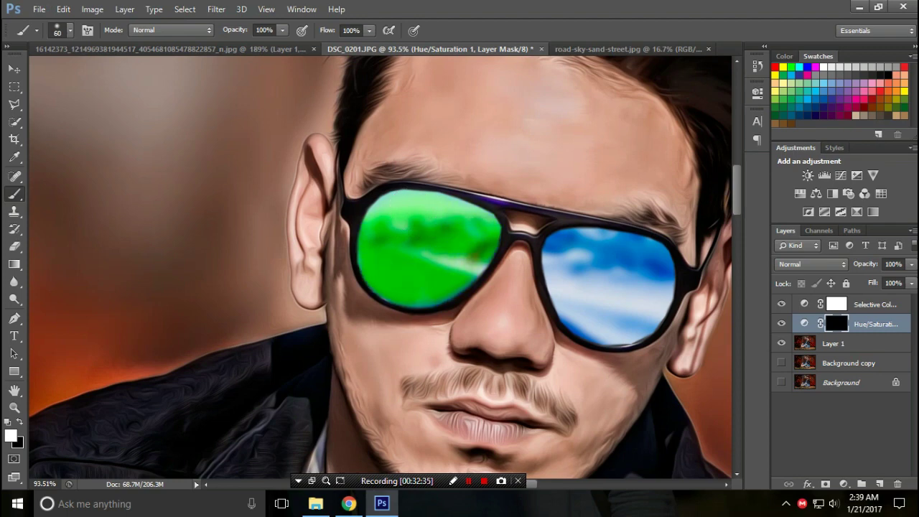
pyautogui.moveTo(549, 248)
pyautogui.mouseDown()
pyautogui.moveTo(575, 236)
pyautogui.moveTo(645, 244)
pyautogui.moveTo(668, 280)
pyautogui.moveTo(650, 323)
pyautogui.moveTo(599, 338)
pyautogui.moveTo(552, 269)
pyautogui.moveTo(639, 262)
pyautogui.moveTo(639, 284)
pyautogui.mouseUp()
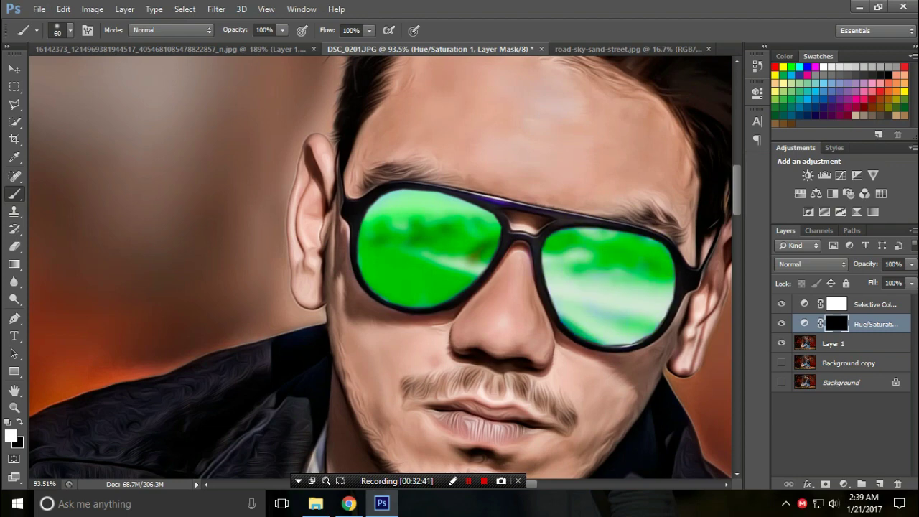
pyautogui.scroll(-2, 381, 265)
# Merge the Hue/Saturation adjustment layer down into Layer 1
pyautogui.scroll(-2, 381, 265)
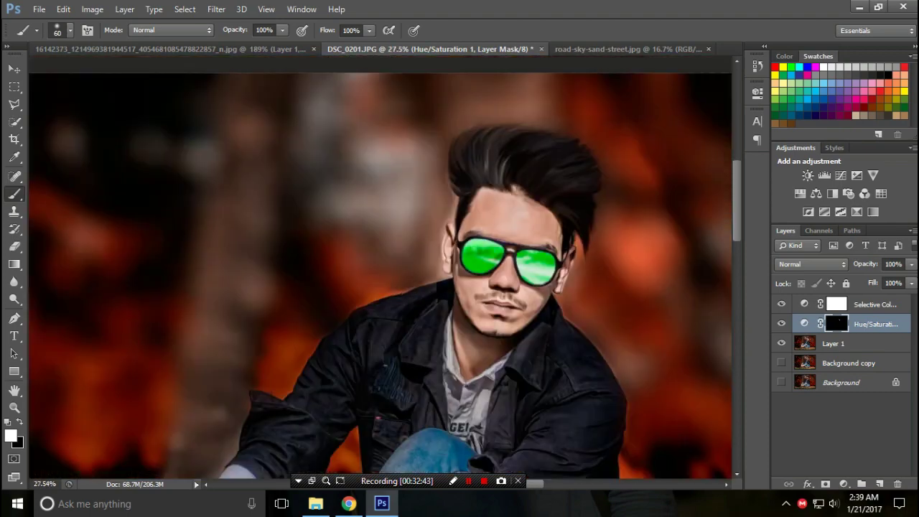
pyautogui.scroll(-2, 380, 266)
pyautogui.scroll(-2, 380, 266)
pyautogui.scroll(1, 380, 265)
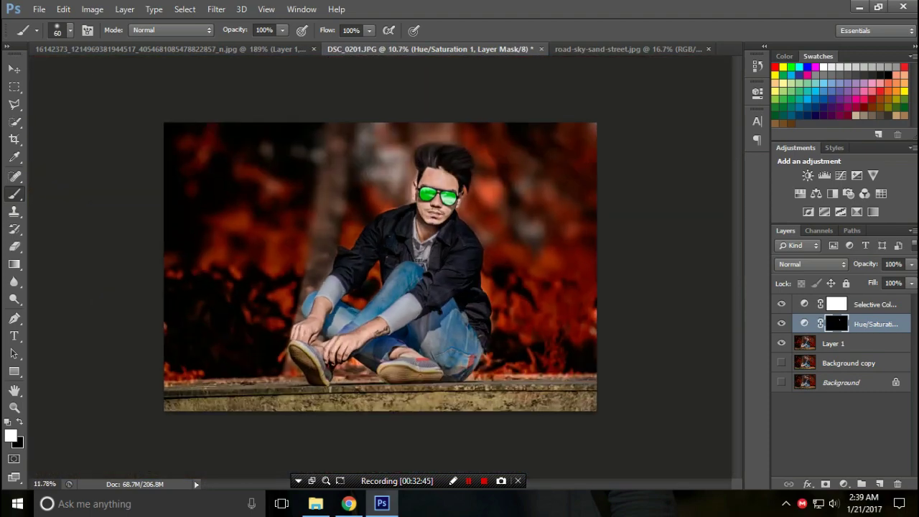
pyautogui.scroll(1, 380, 266)
pyautogui.scroll(1, 381, 265)
pyautogui.scroll(1, 380, 266)
pyautogui.scroll(-1, 381, 266)
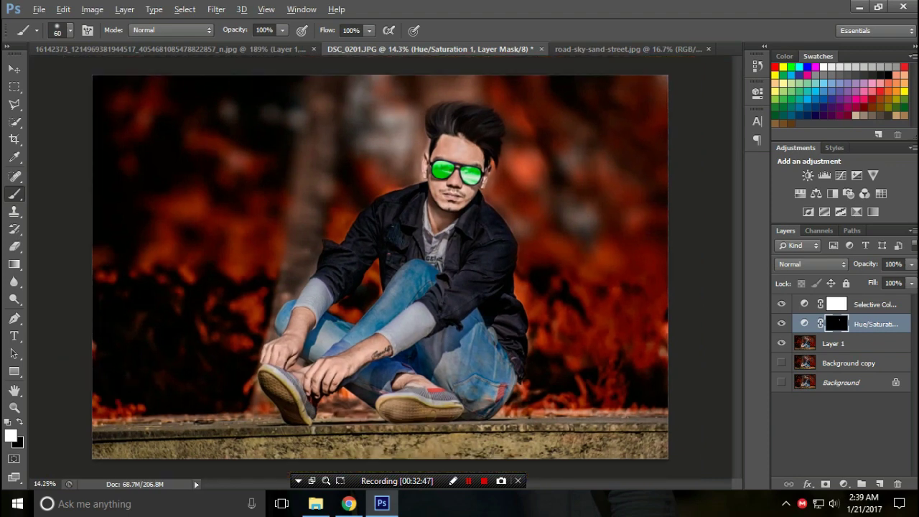
pyautogui.rightClick(876, 324)
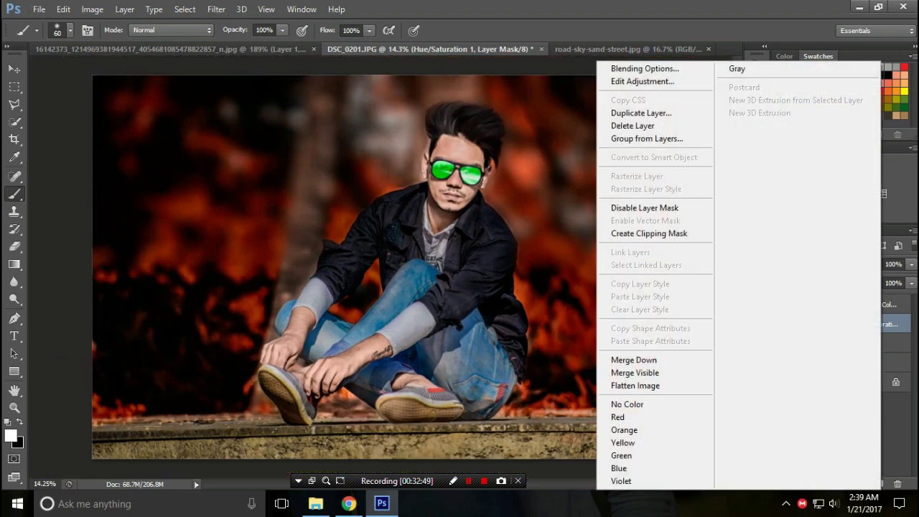
pyautogui.click(652, 357)
# Duplicate the merged photo as Layer 1 copy and switch to the text artwork document
pyautogui.hotkey('ctrl', 'j')
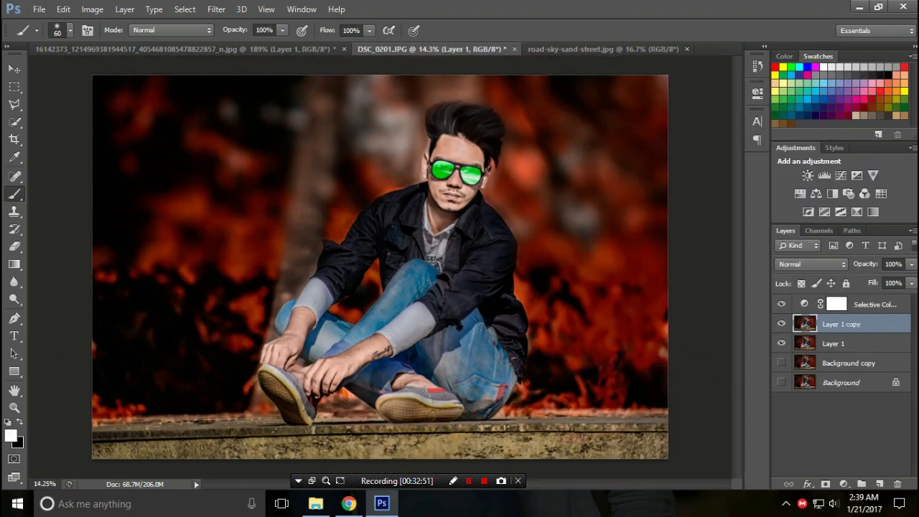
pyautogui.press('alt')
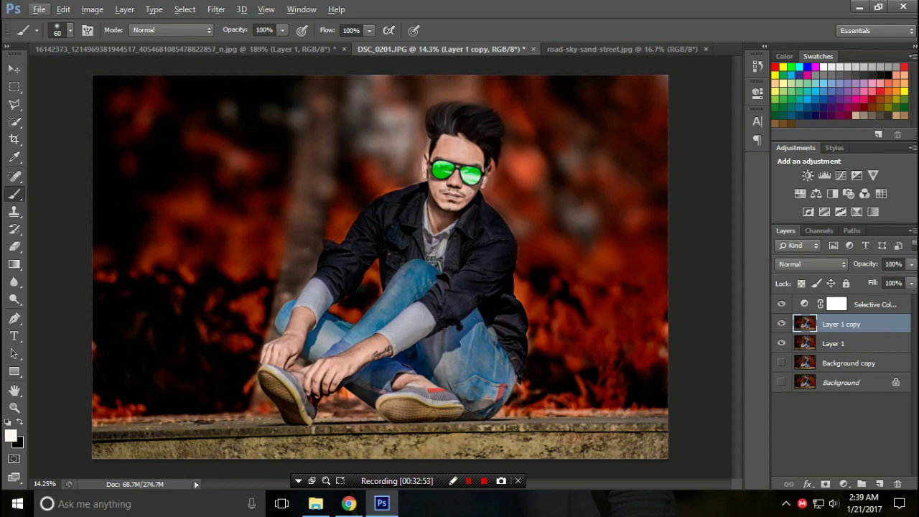
pyautogui.hotkey('ctrl', 'shift', 'Tab')
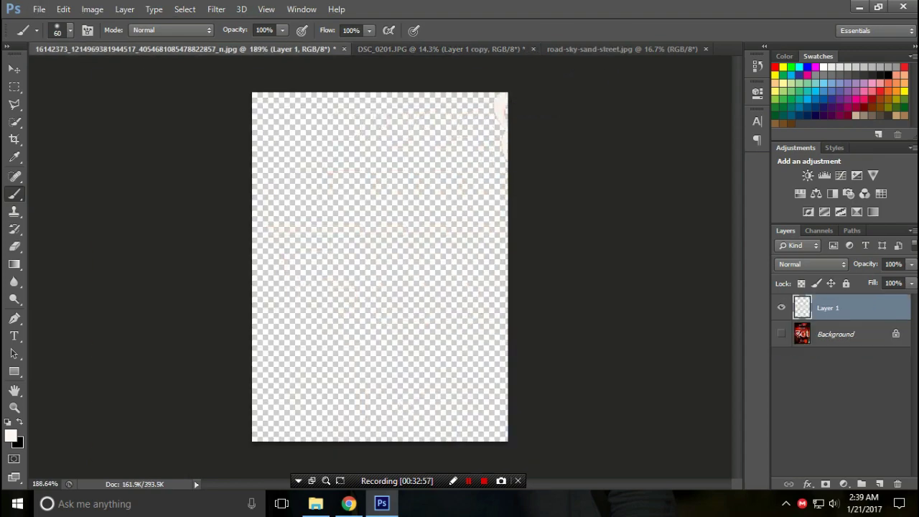
# Bring the 'DP KA तापमान hot HAI' text into the portrait, enlarged beside the man
pyautogui.hotkey('ctrl', 'Tab')
pyautogui.moveTo(171, 198)
pyautogui.mouseDown()
pyautogui.moveTo(183, 230)
pyautogui.moveTo(288, 373)
pyautogui.mouseUp()
pyautogui.hotkey('ctrl', 't')
pyautogui.moveTo(229, 296); pyautogui.dragTo(229, 249)
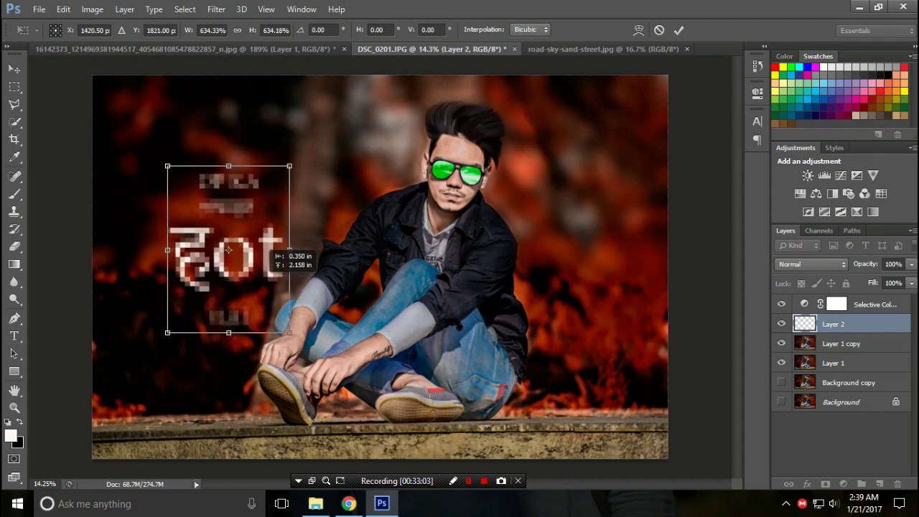
pyautogui.click(678, 29)
pyautogui.press('b')
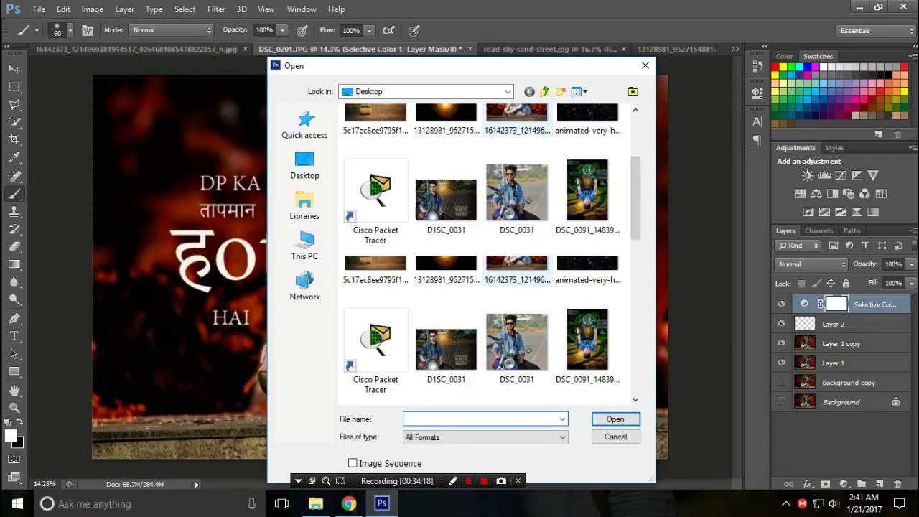
# Place the OD EDITS logo from logo.png in the portrait's top-left corner, slightly enlarged
pyautogui.scroll(-10, 488, 251)
pyautogui.press('Escape')
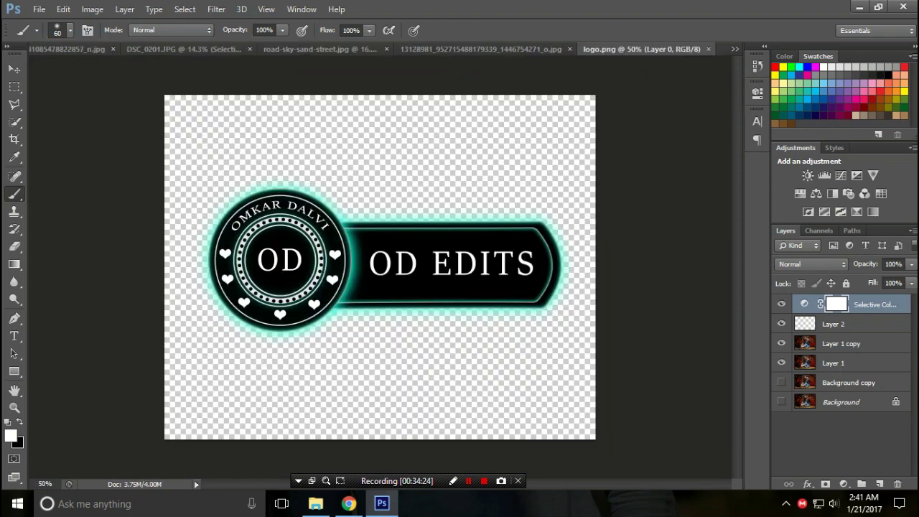
pyautogui.hotkey('ctrl', '+')
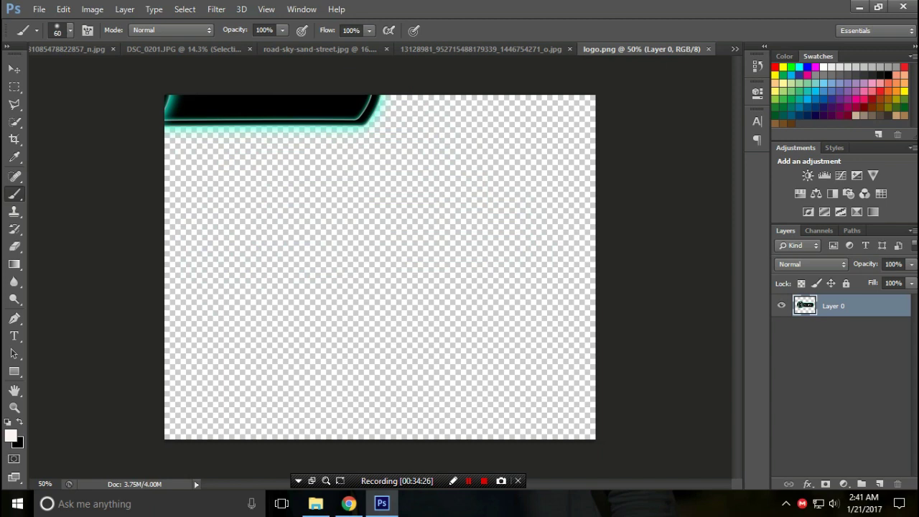
pyautogui.keyDown('ctrl'); pyautogui.moveTo(272, 111); pyautogui.dragTo(190, 85); pyautogui.keyUp('ctrl')
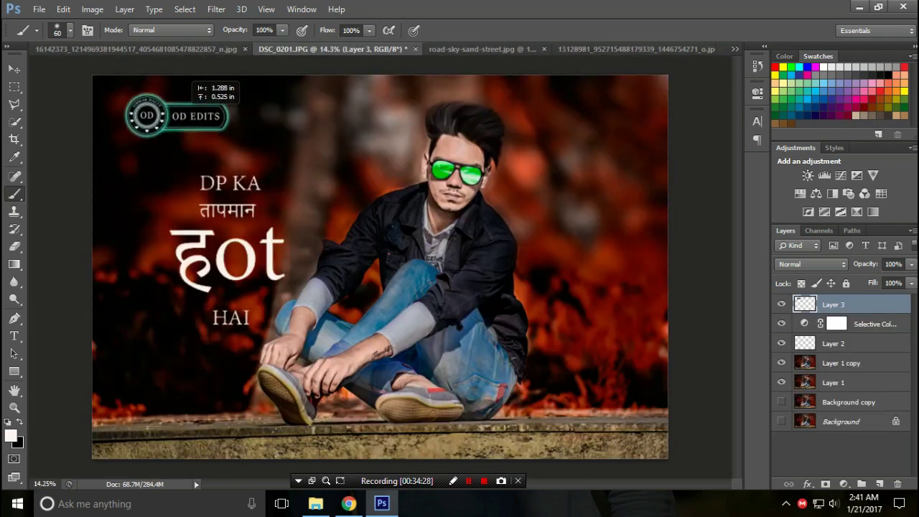
pyautogui.moveTo(190, 84); pyautogui.dragTo(159, 71)
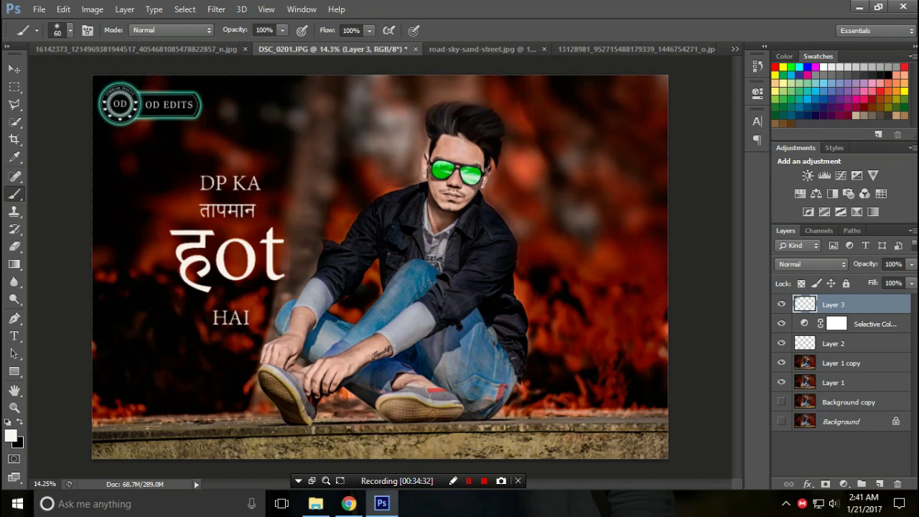
pyautogui.hotkey('ctrl', 't')
pyautogui.moveTo(204, 128); pyautogui.dragTo(206, 127)
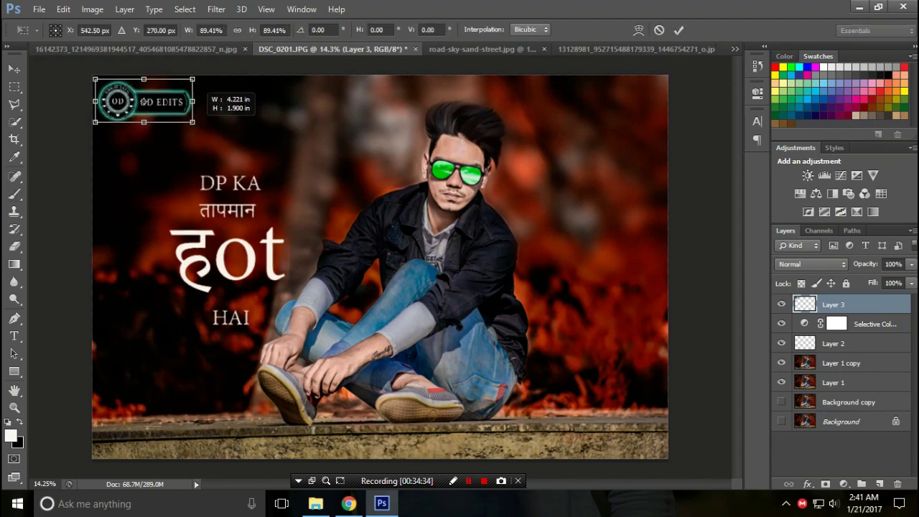
pyautogui.press('Return')
pyautogui.press('b')
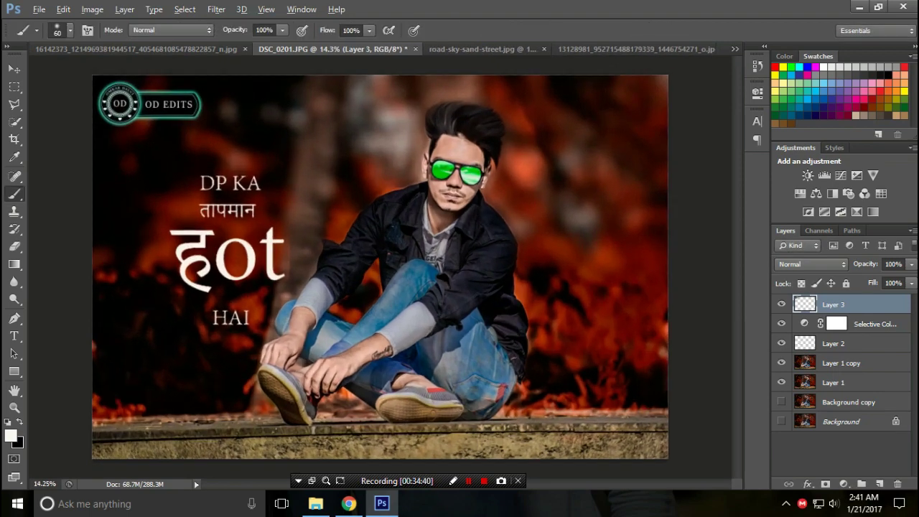
# Review the Selective Color settings, merge Layer 1 copy down, and duplicate the photo layer again
pyautogui.doubleClick(803, 323)
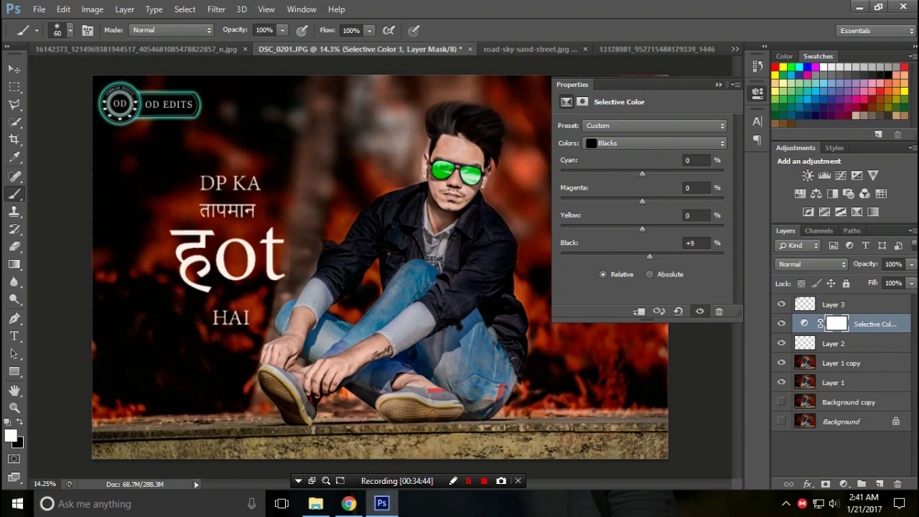
pyautogui.press('Escape')
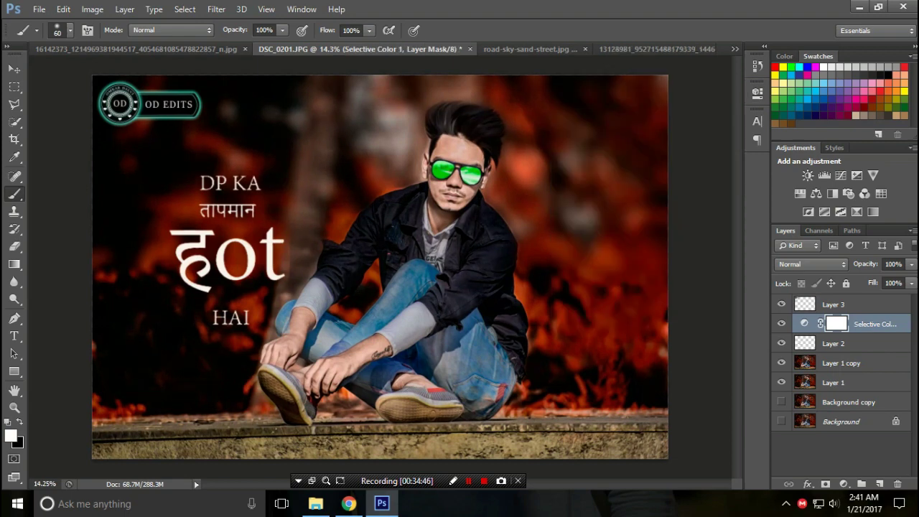
pyautogui.rightClick(839, 363)
pyautogui.click(596, 357)
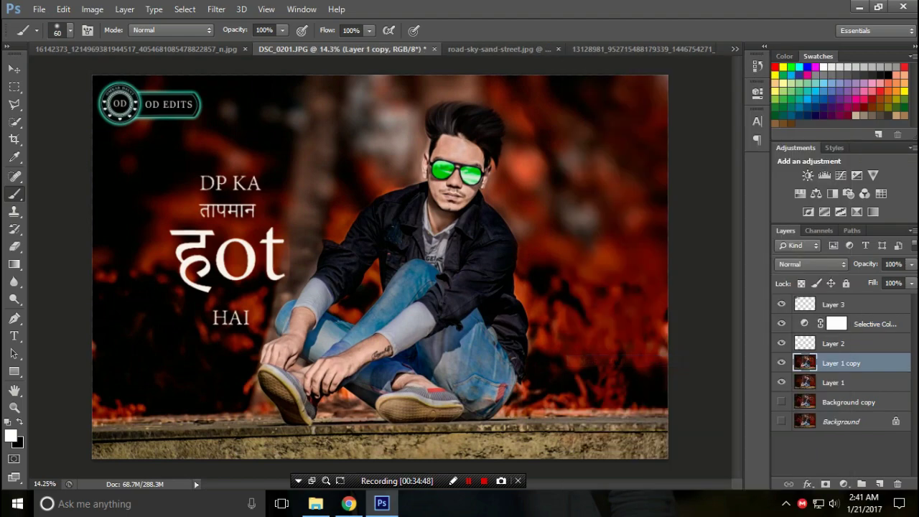
pyautogui.hotkey('ctrl', 'j')
# Apply Imagenomic Portraiture smoothing with the Enhance: Tones preset
pyautogui.click(216, 8)
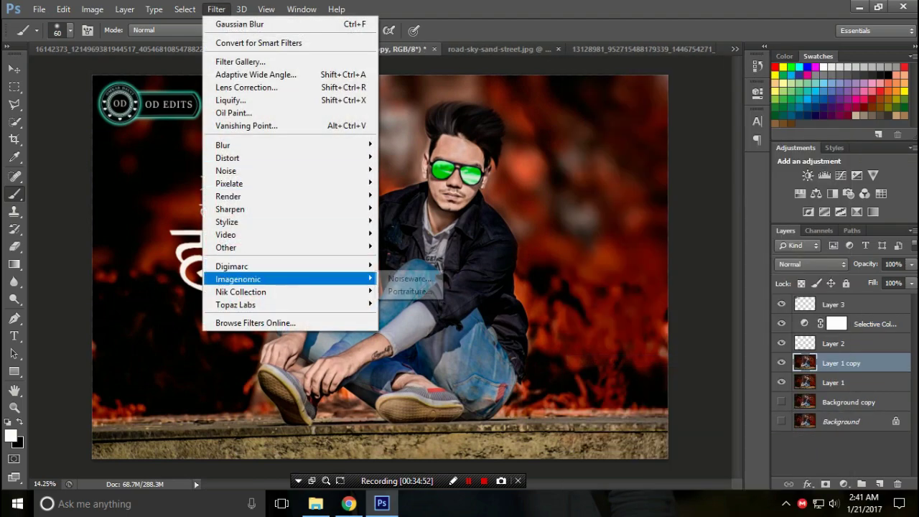
pyautogui.click(405, 291)
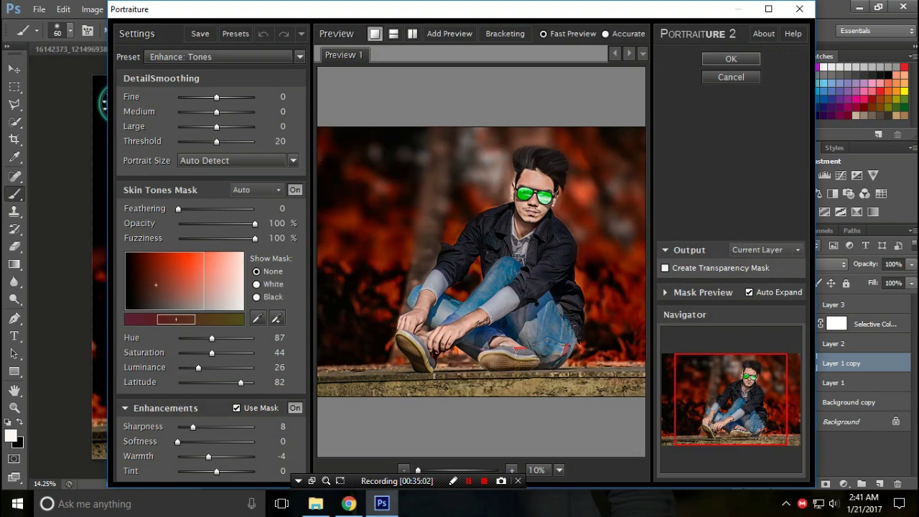
pyautogui.click(731, 59)
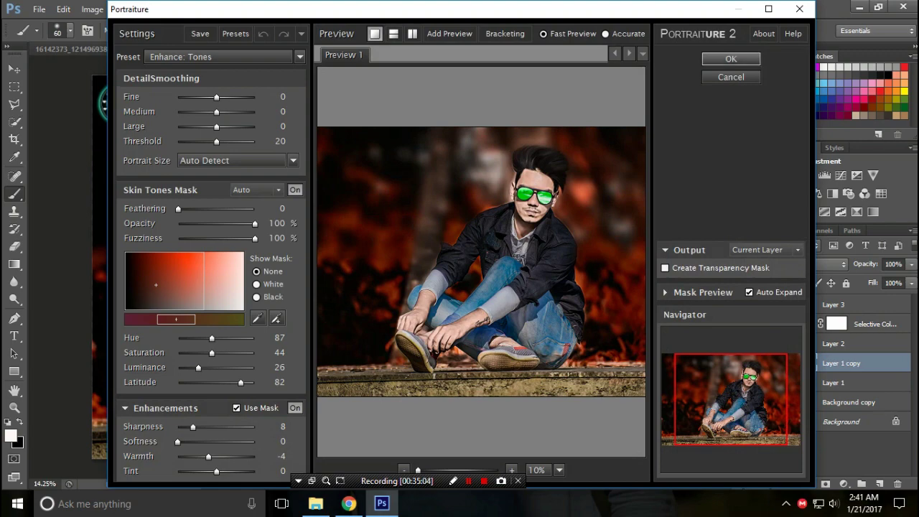
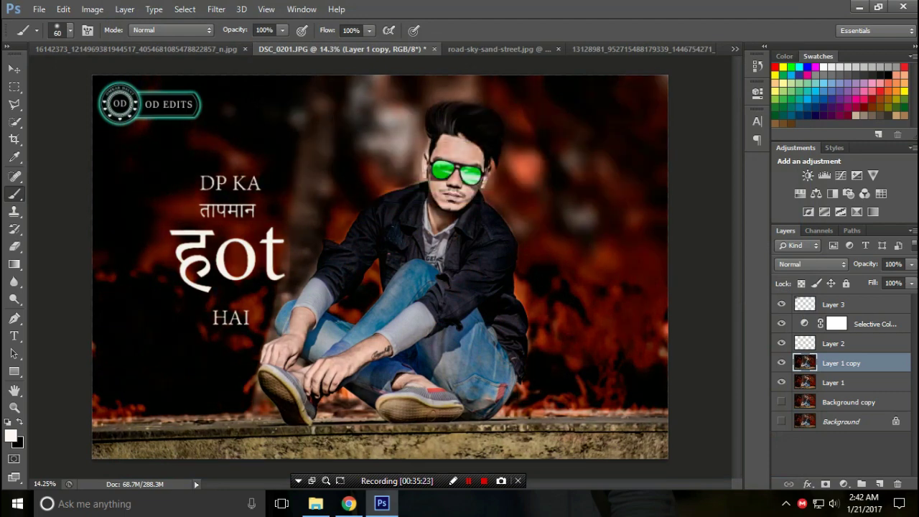
# Give Layer 1 copy a black-filled mask, then switch to white and enlarge the brush
pyautogui.click(826, 484)
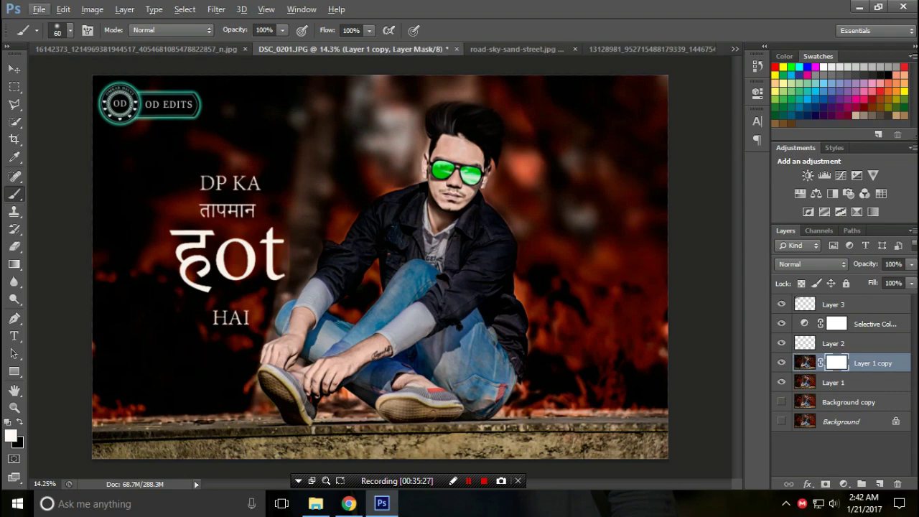
pyautogui.press('x')
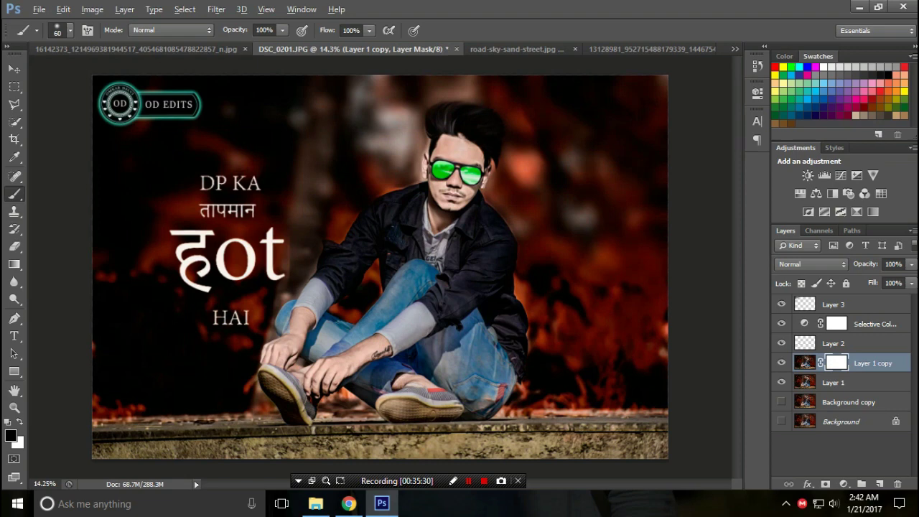
pyautogui.hotkey('alt', 'BackSpace')
pyautogui.scroll(2, 439, 184)
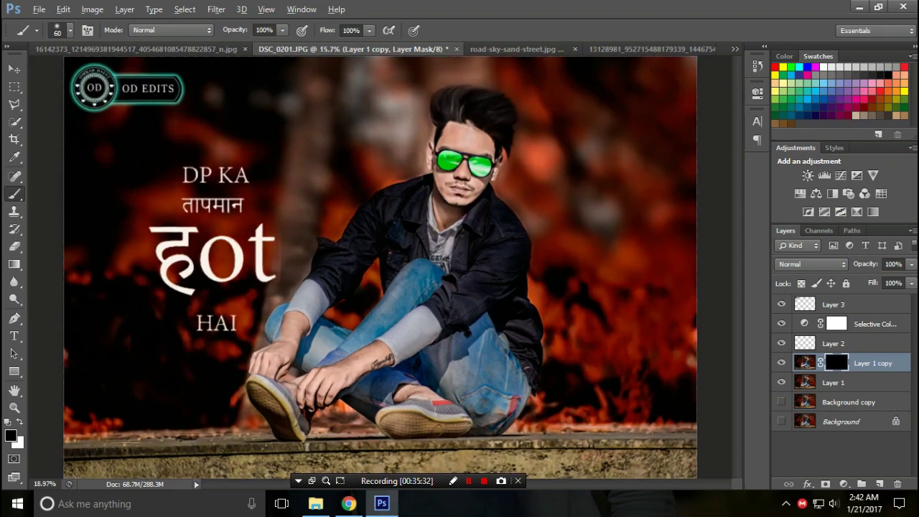
pyautogui.press('x')
pyautogui.press(']')
pyautogui.press(']')
pyautogui.press(']')
pyautogui.press(']')
pyautogui.press(']')
pyautogui.press(']')
# Paint white on the mask to reveal sharpening over the face, arm, sleeve and jeans
pyautogui.moveTo(452, 215); pyautogui.dragTo(473, 143)
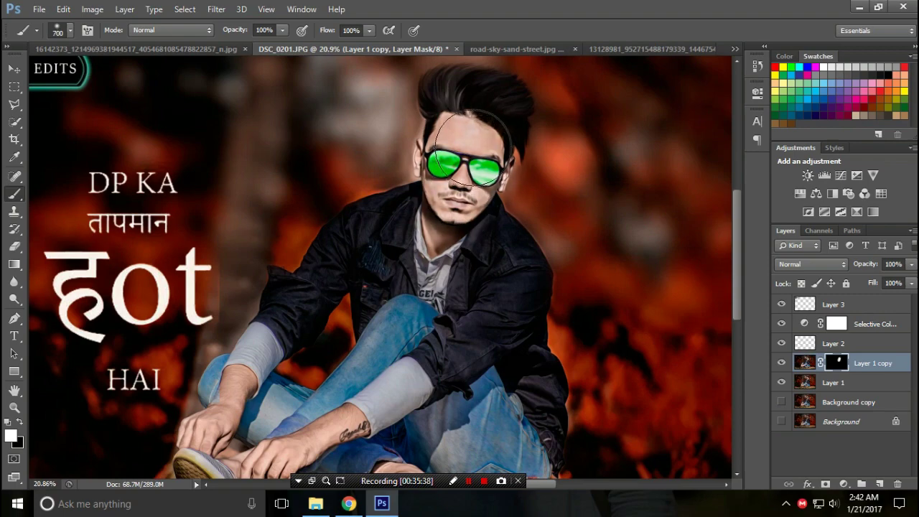
pyautogui.scroll(1, 492, 139)
pyautogui.scroll(-3, 362, 330)
pyautogui.moveTo(364, 363); pyautogui.dragTo(291, 305)
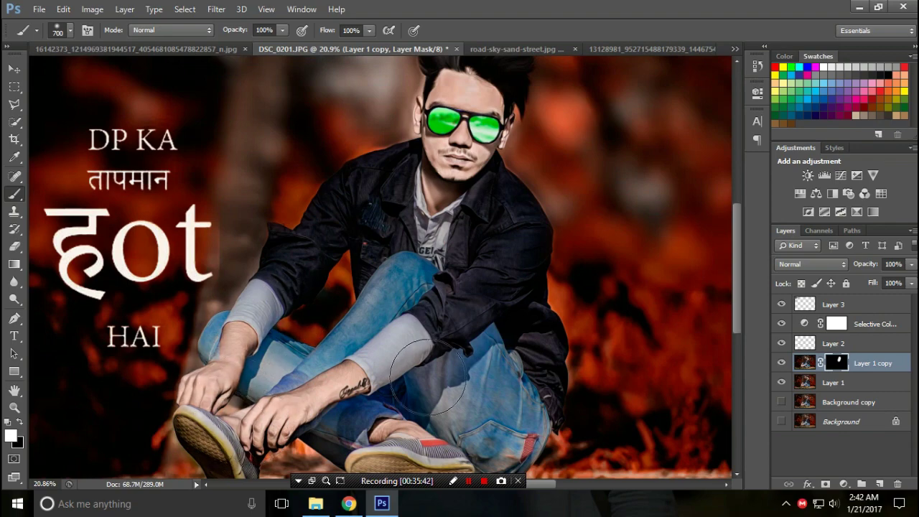
pyautogui.moveTo(292, 305); pyautogui.dragTo(438, 430)
pyautogui.scroll(-2, 474, 323)
pyautogui.scroll(-1, 581, 295)
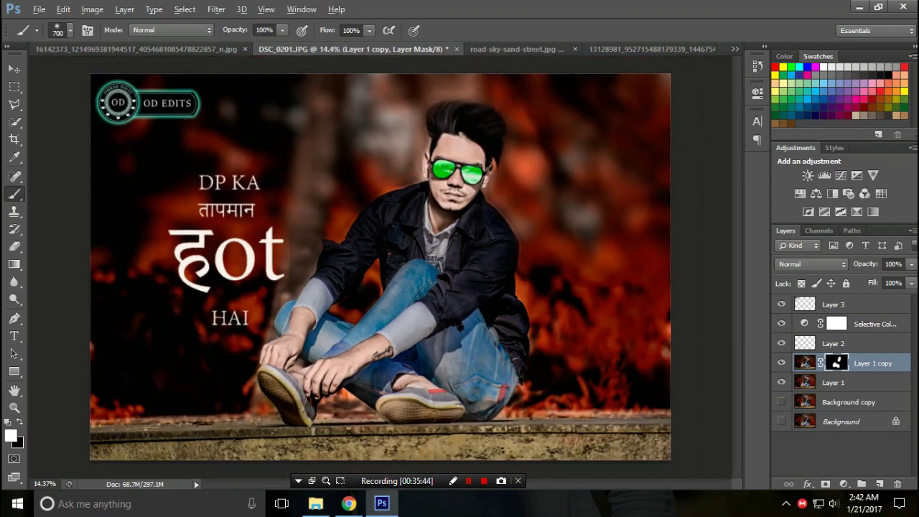
pyautogui.scroll(-1, 593, 246)
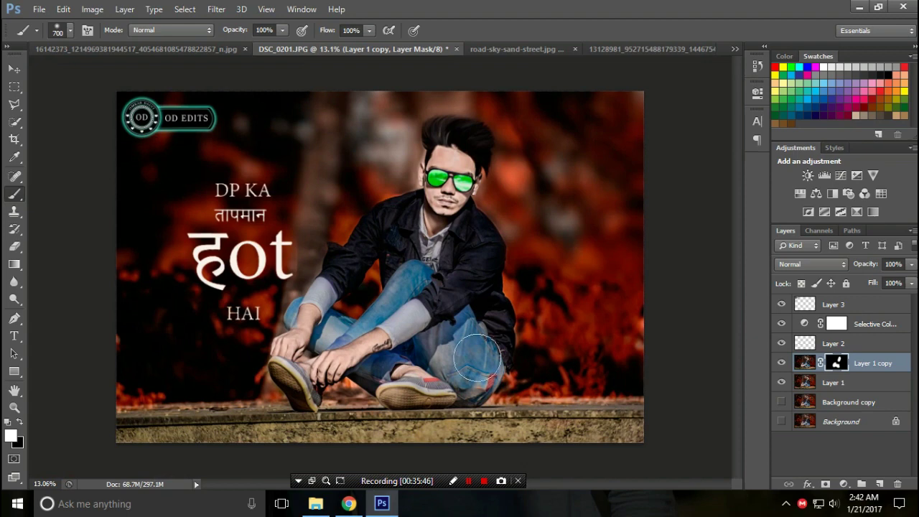
pyautogui.scroll(2, 607, 251)
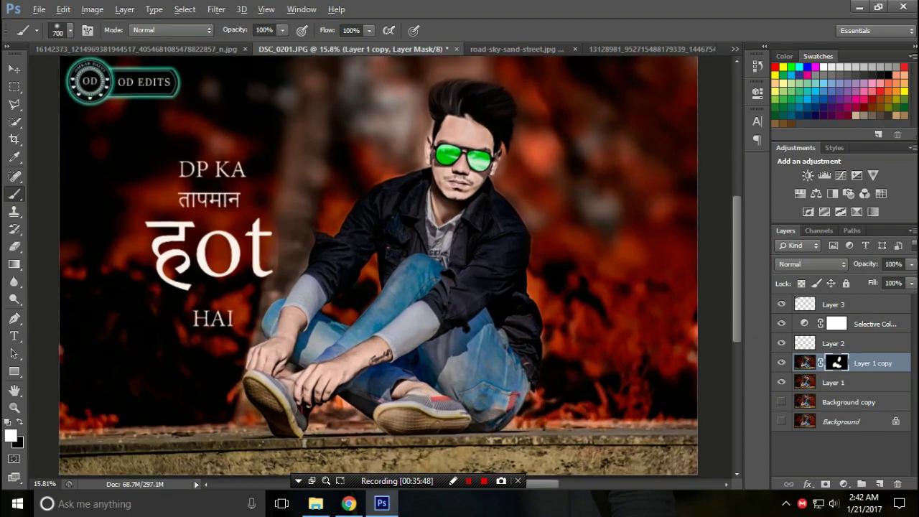
pyautogui.scroll(1, 503, 223)
pyautogui.scroll(1, 449, 201)
pyautogui.scroll(1, 450, 201)
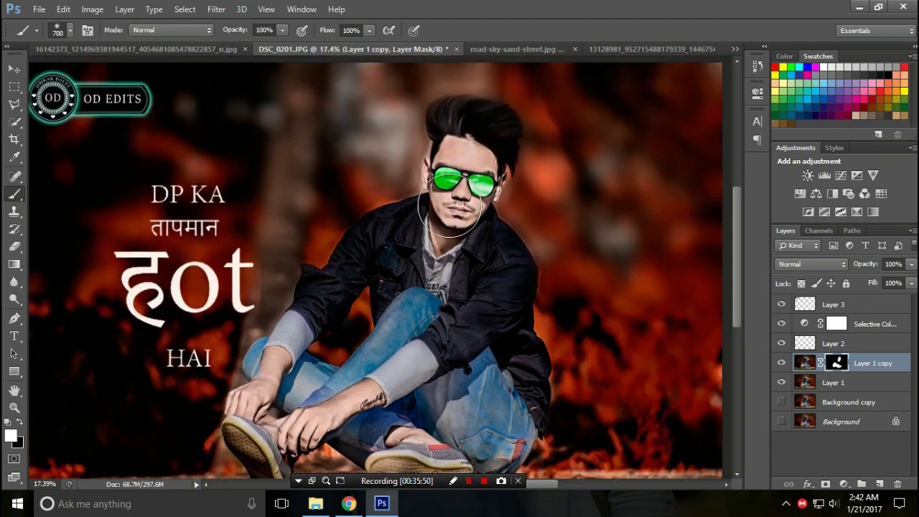
pyautogui.scroll(1, 585, 201)
# Flatten the image, confirming that hidden layers are discarded
pyautogui.rightClick(861, 363)
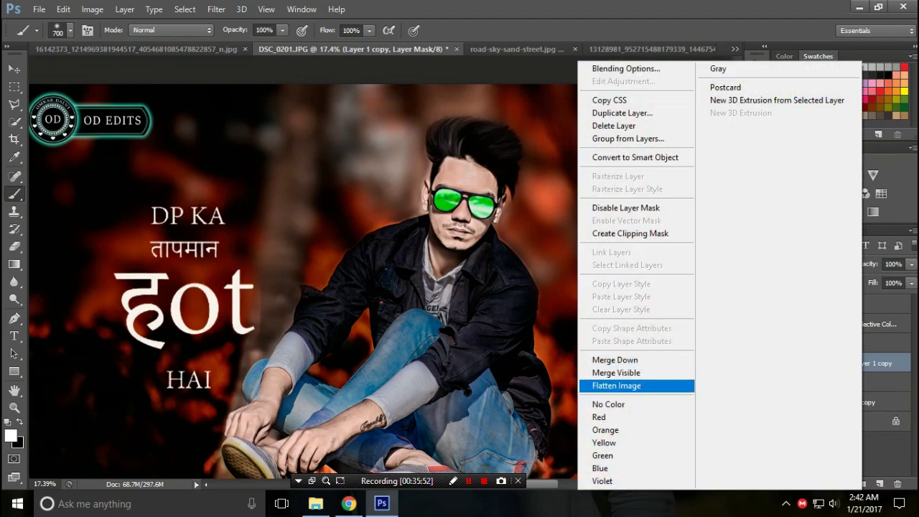
pyautogui.click(616, 385)
pyautogui.click(435, 199)
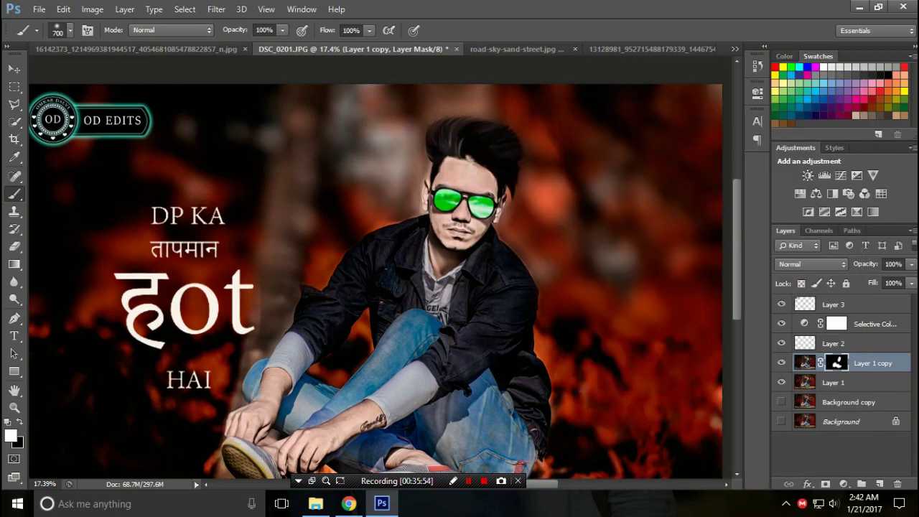